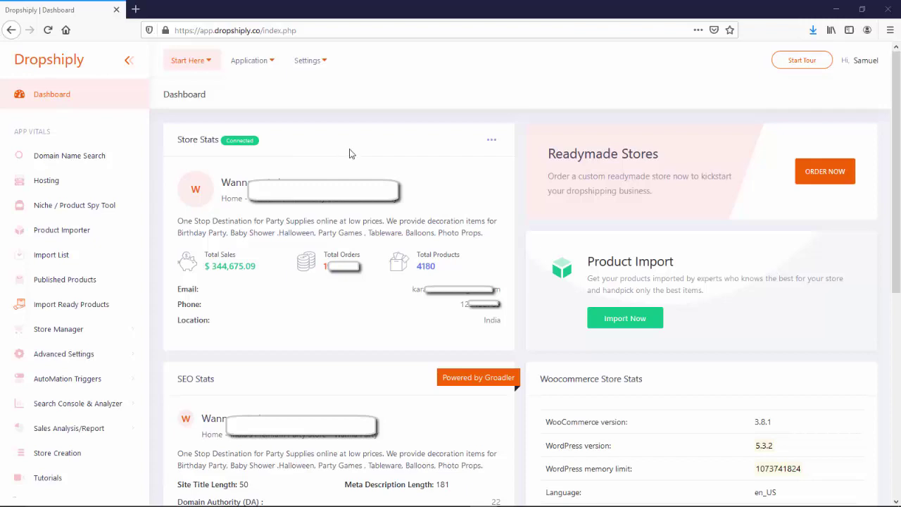
Step: Review the dashboard's Store Stats and its options, SEO Stats, Woocommerce Store Stats and Sales Report
click(493, 144)
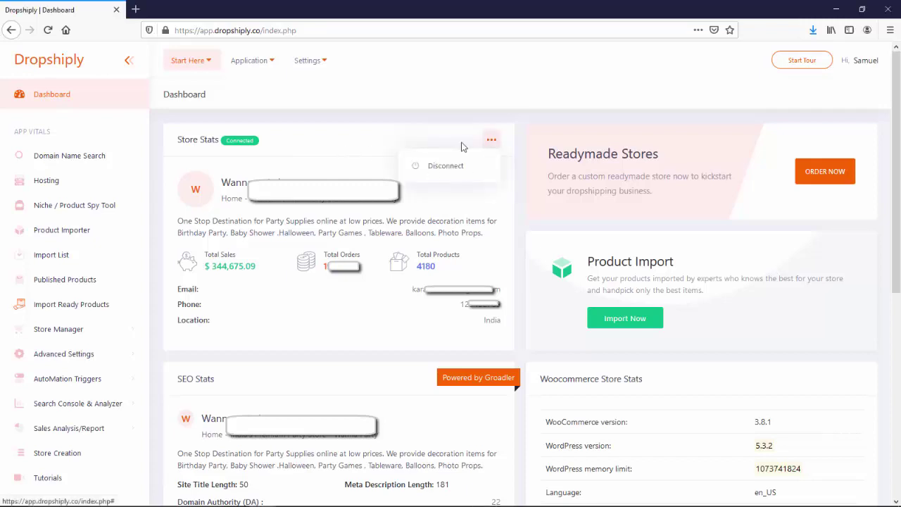
click(344, 161)
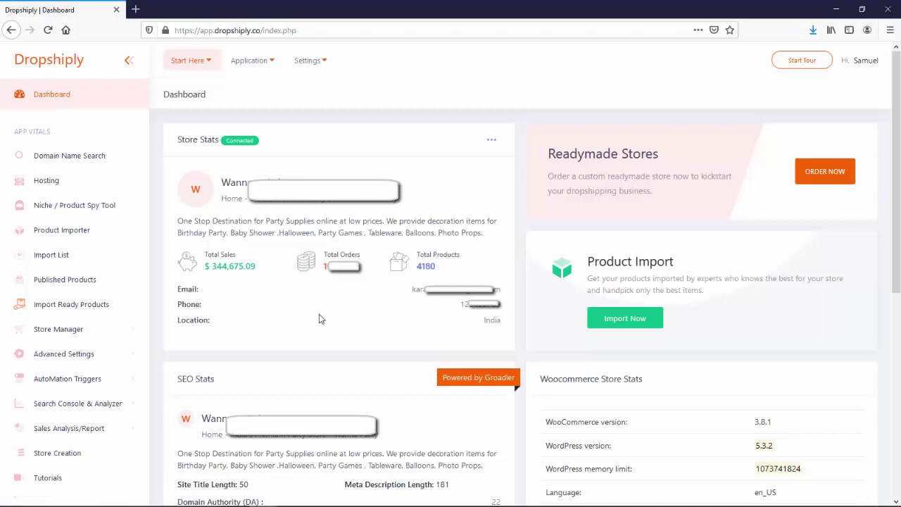
scroll(319, 319, down, 4)
scroll(282, 282, up, 2)
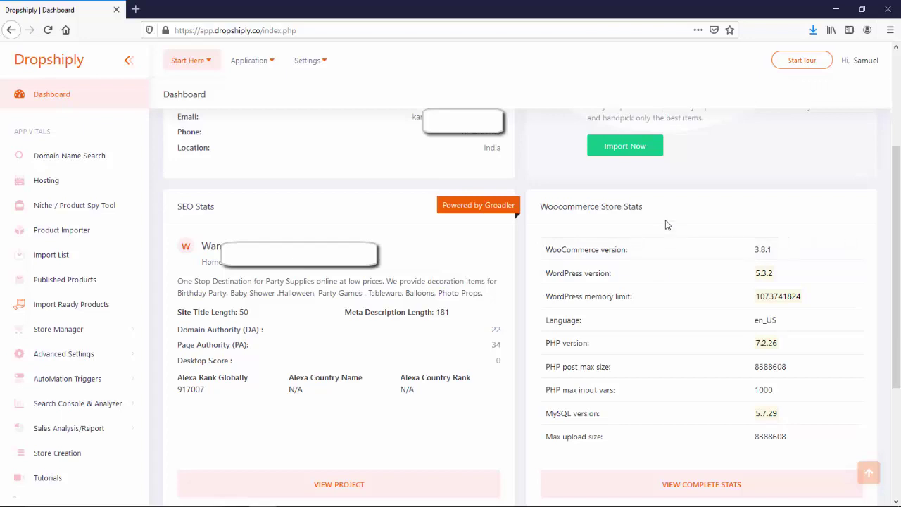
scroll(690, 212, down, 2)
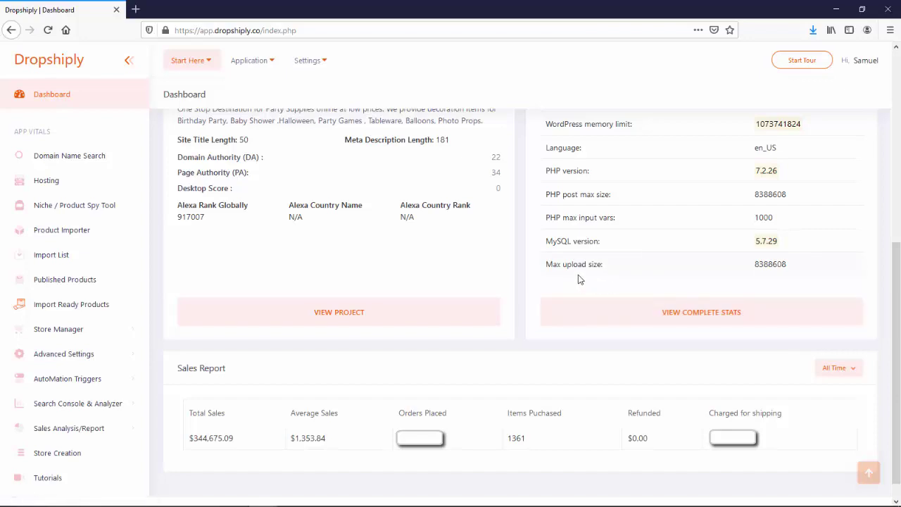
scroll(386, 253, down, 1)
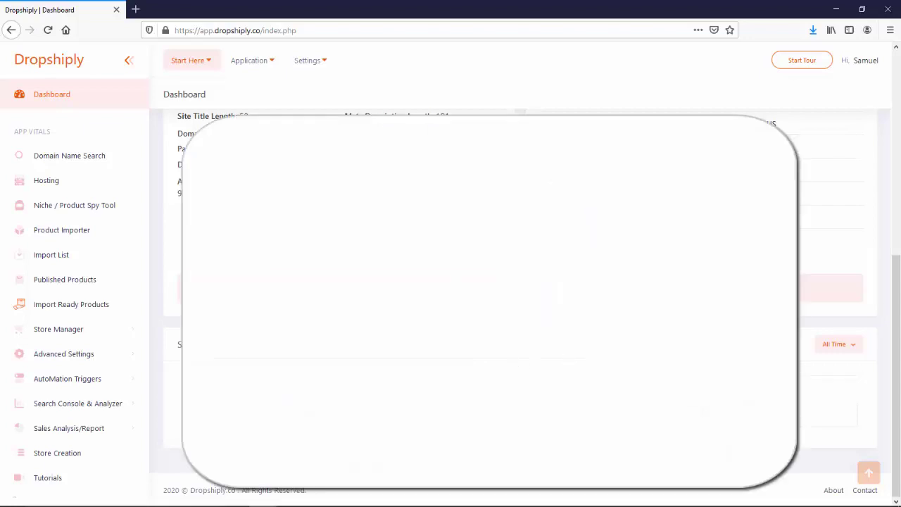
scroll(429, 256, up, 5)
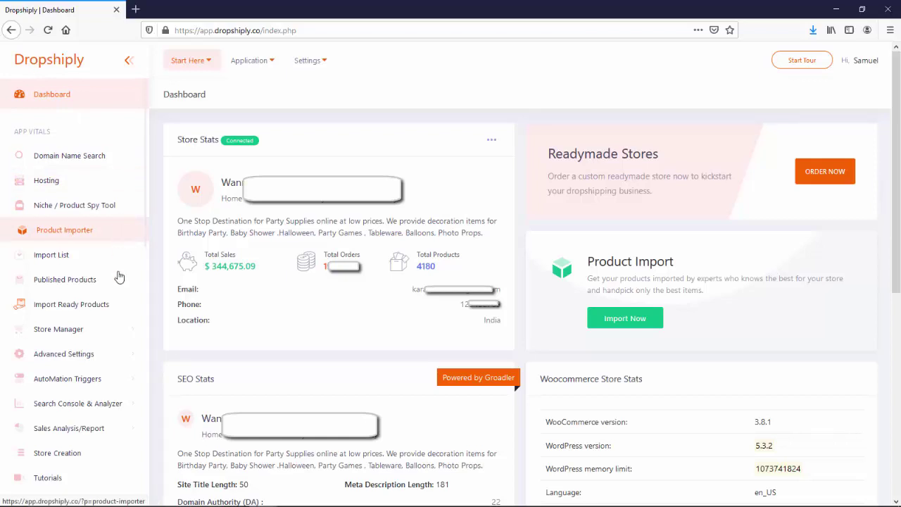
Step: Look over the Domain Name Search tool and the hosting partners offered on the Hosting page
click(87, 157)
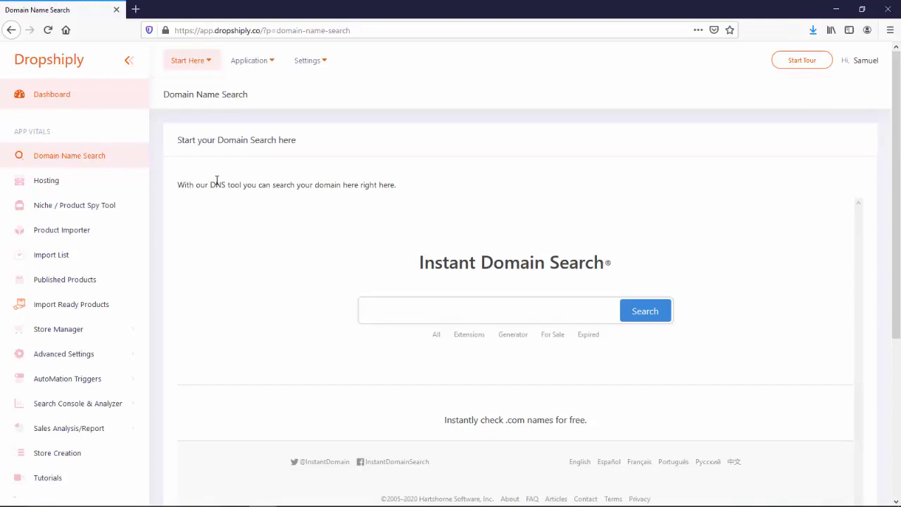
scroll(431, 235, down, 3)
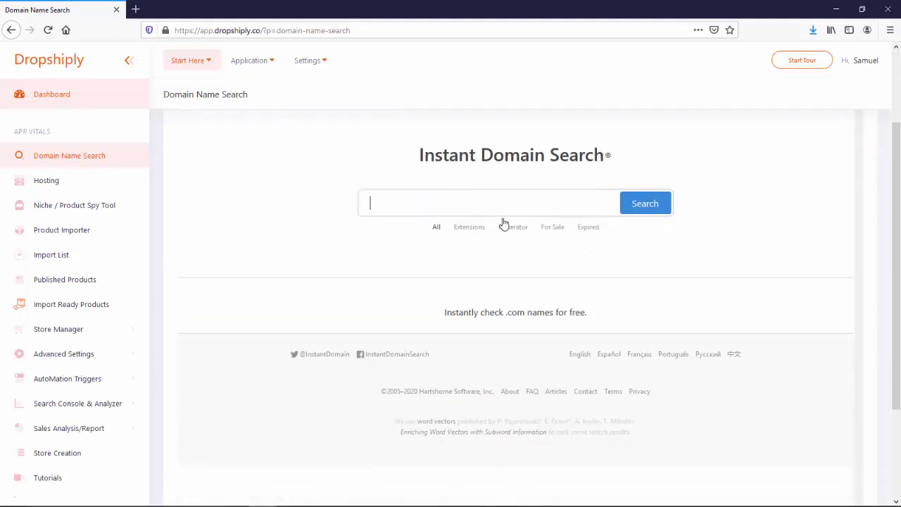
click(454, 207)
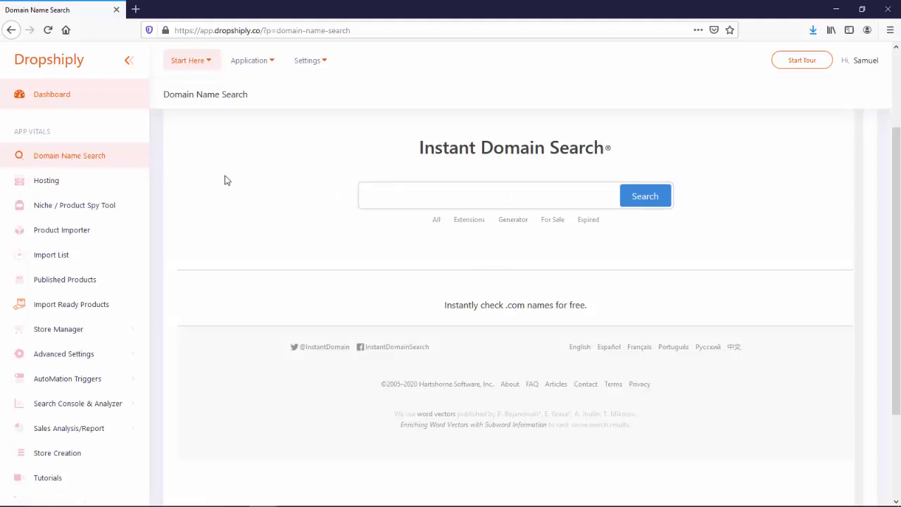
click(79, 184)
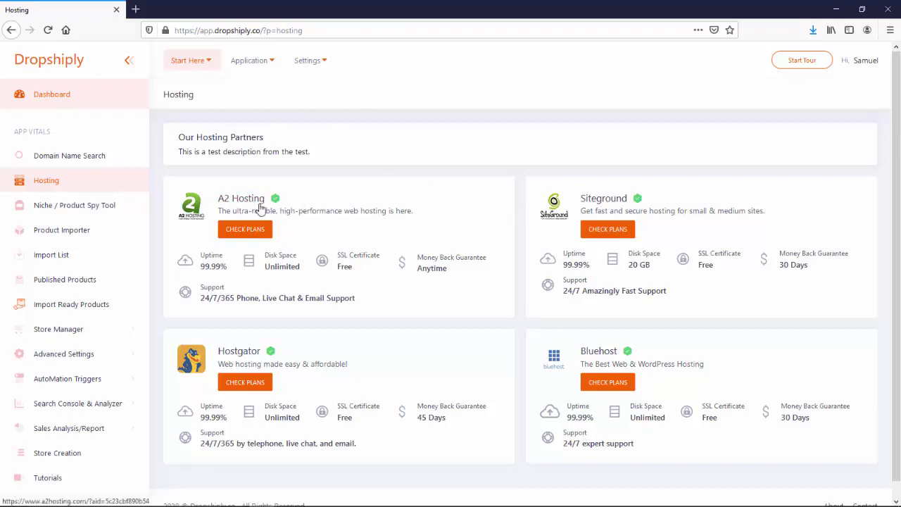
scroll(348, 191, down, 1)
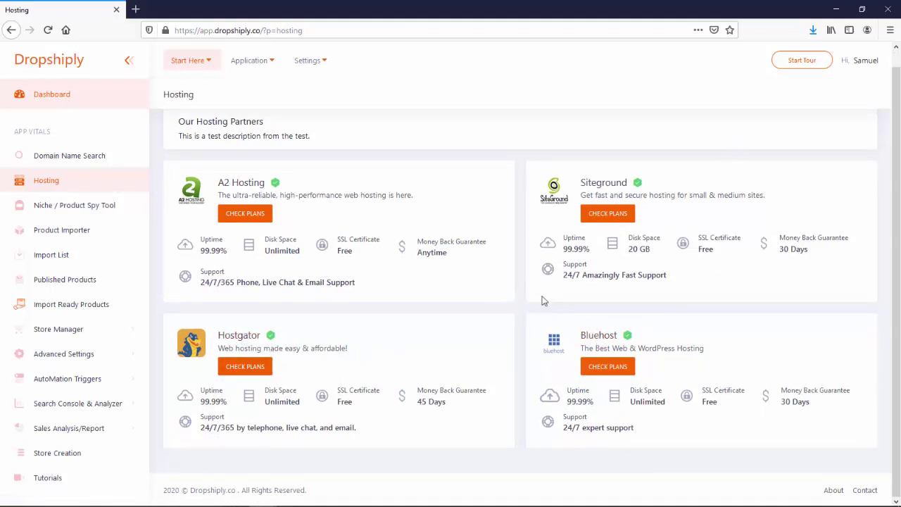
Step: In the Niche / Product Spy Tool, view the Aliexpress subcategories of Consumer Electronics and Home Improvement, and return to the category list
click(111, 210)
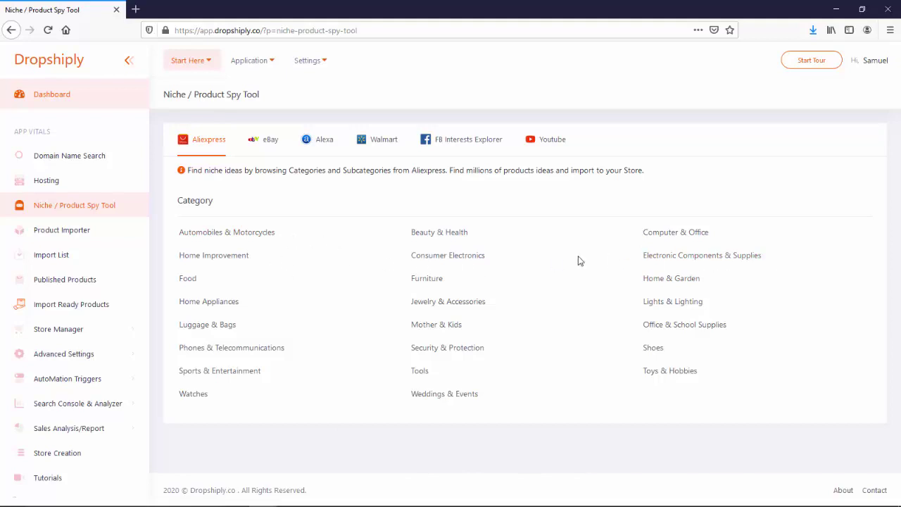
click(477, 255)
click(197, 195)
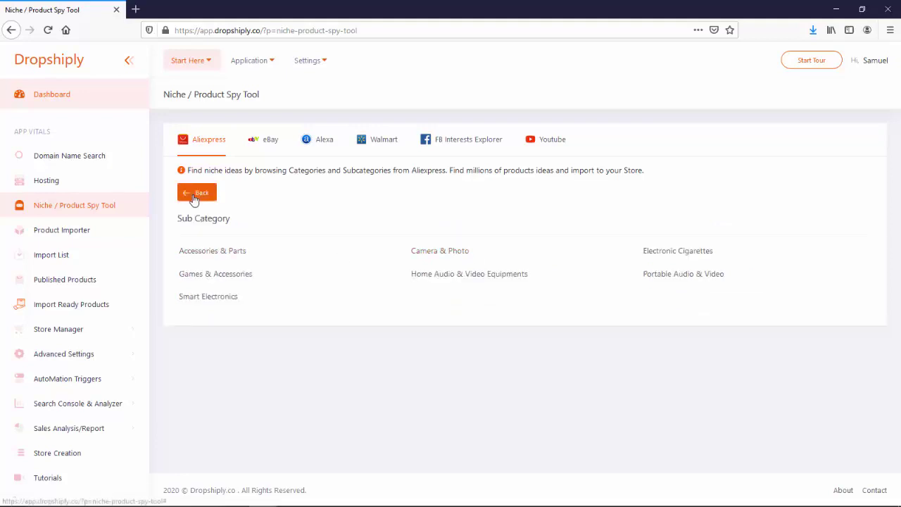
click(223, 257)
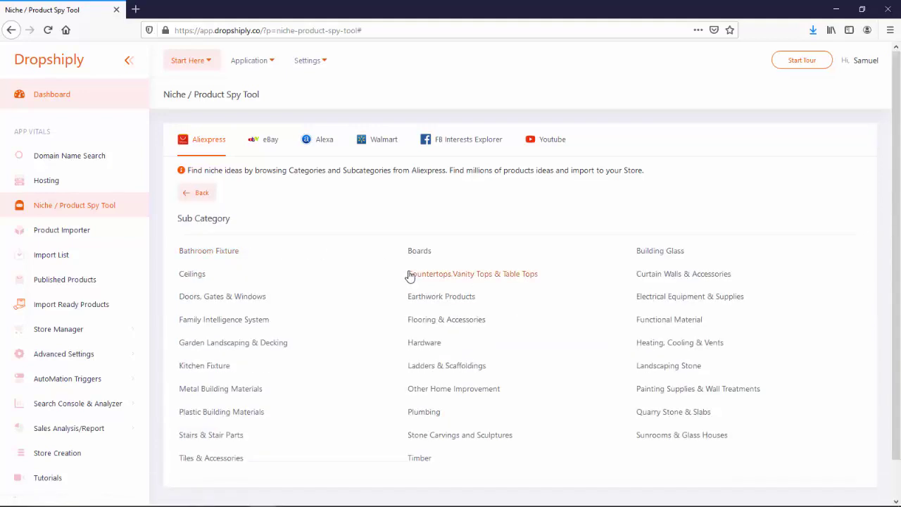
scroll(410, 275, down, 1)
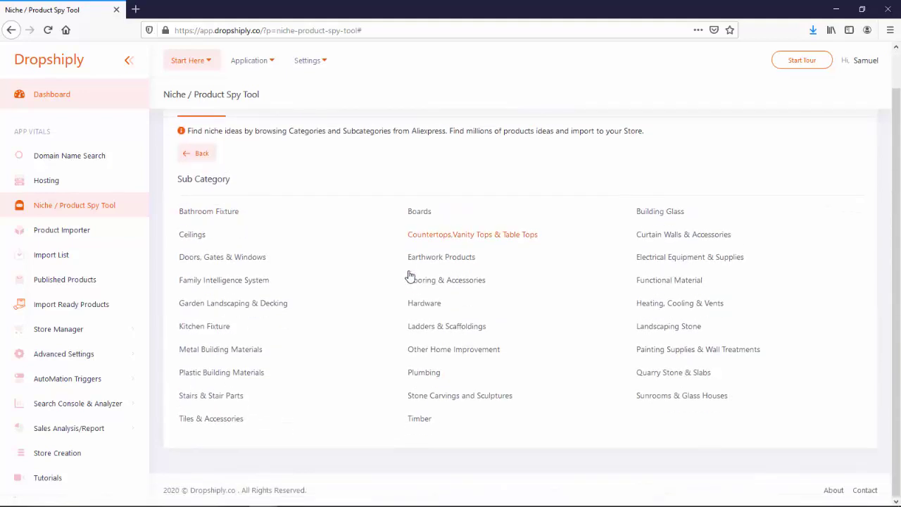
click(202, 156)
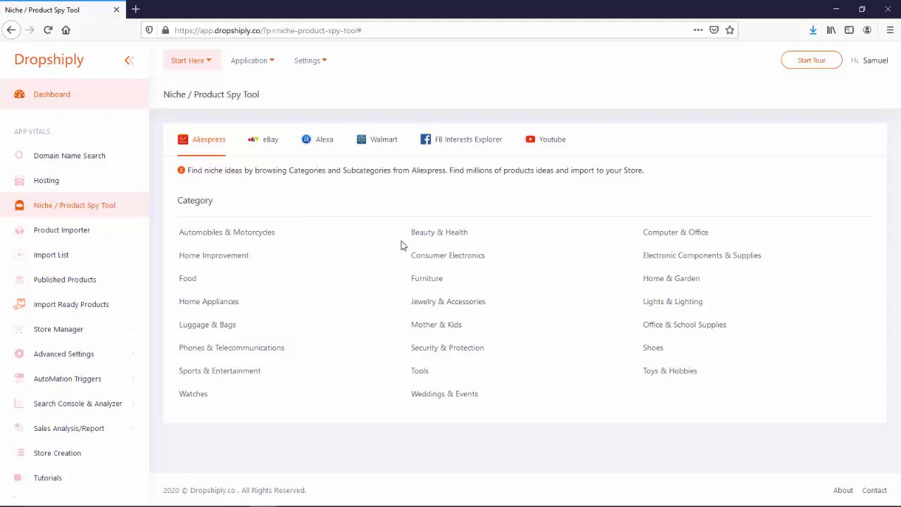
Step: View the eBay product search of the spy tool and browse the subcategories of Alexa's Top/Business category
click(268, 149)
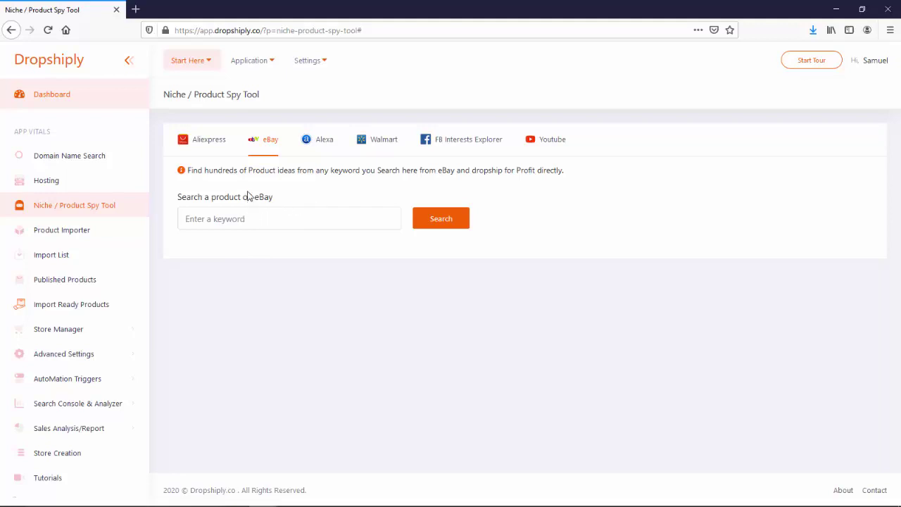
click(321, 144)
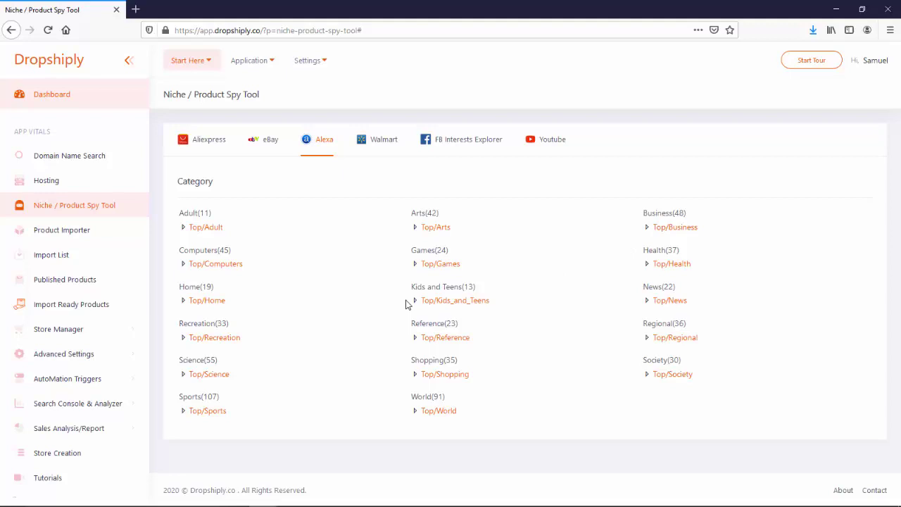
click(674, 229)
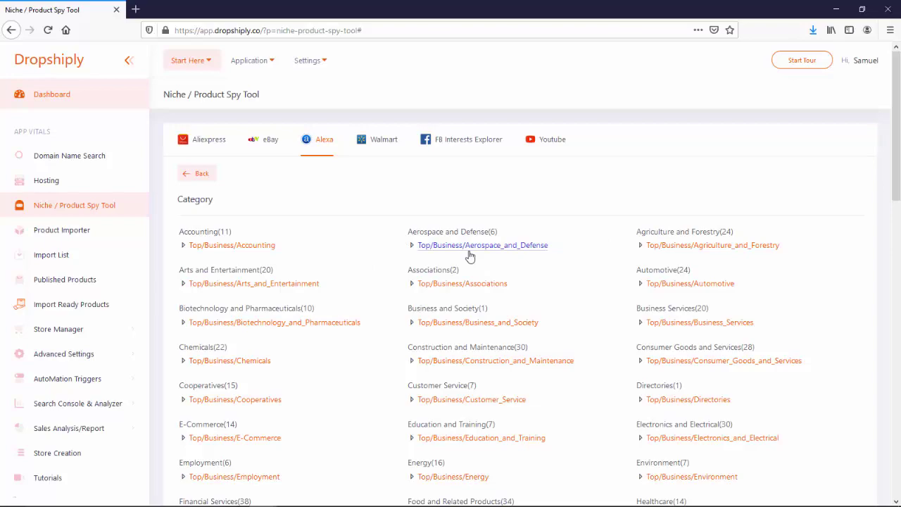
scroll(470, 257, down, 9)
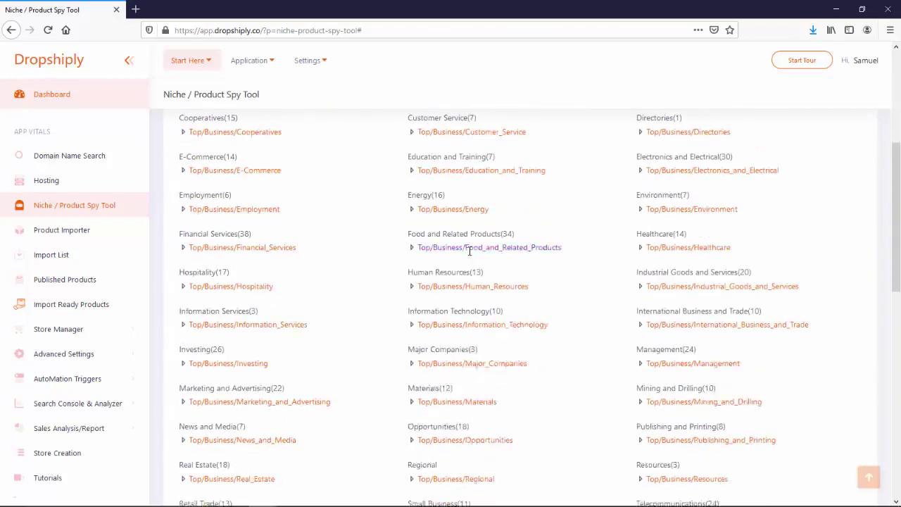
scroll(470, 252, up, 10)
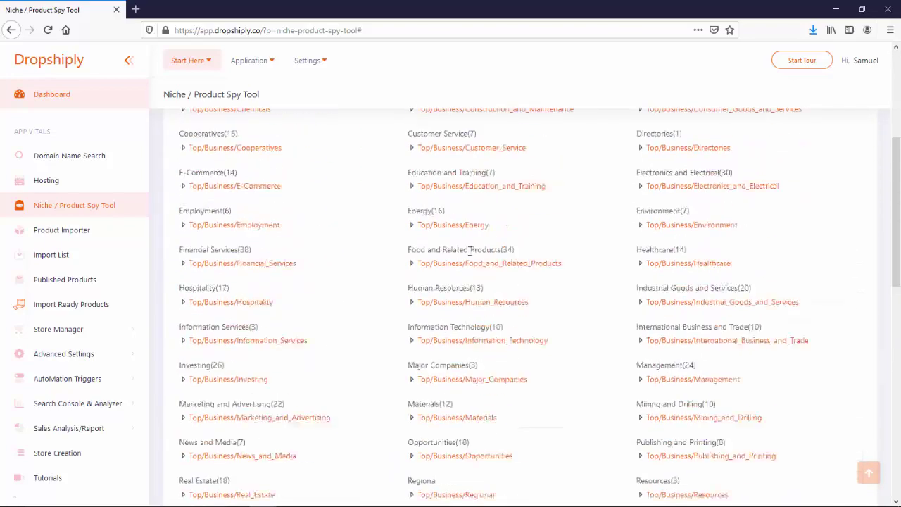
scroll(431, 251, down, 3)
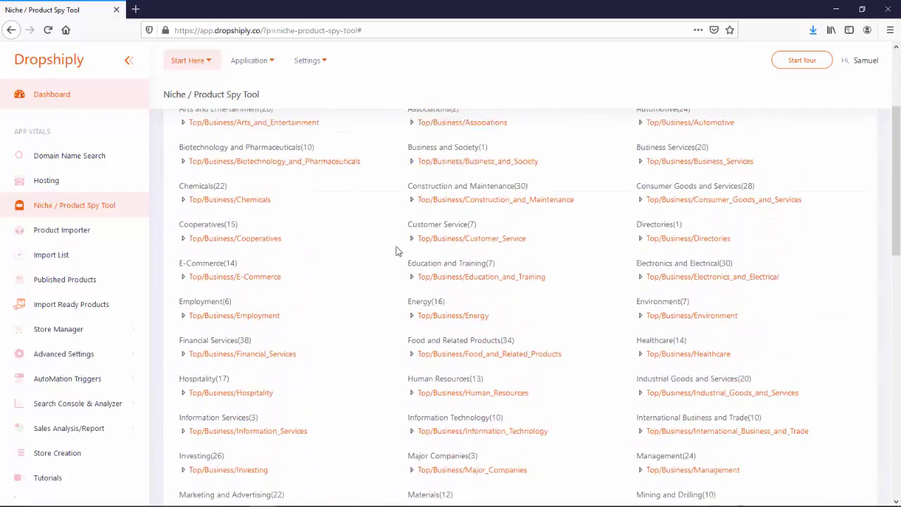
Step: Open Alexa's Top/Business/E-Commerce category and examine its subcategories and the Sites Data table of ranked websites
click(254, 273)
scroll(423, 246, down, 6)
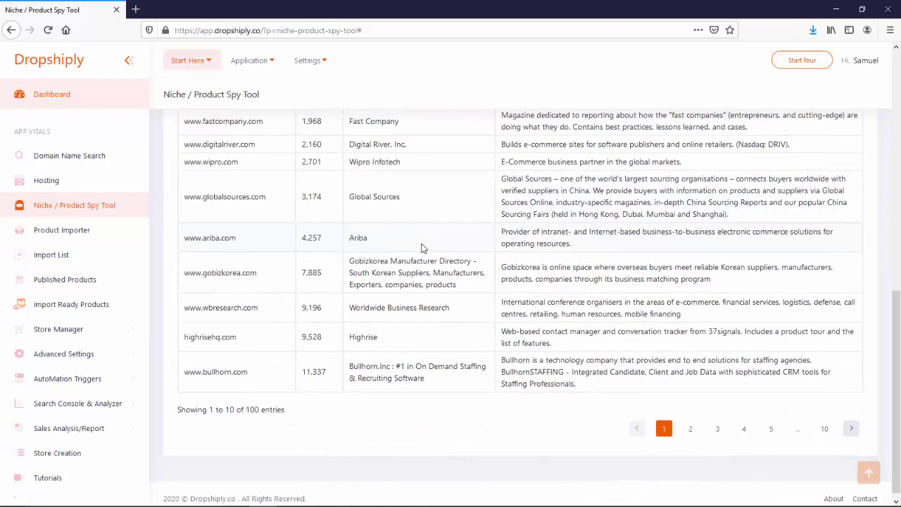
scroll(423, 248, up, 4)
scroll(235, 215, down, 2)
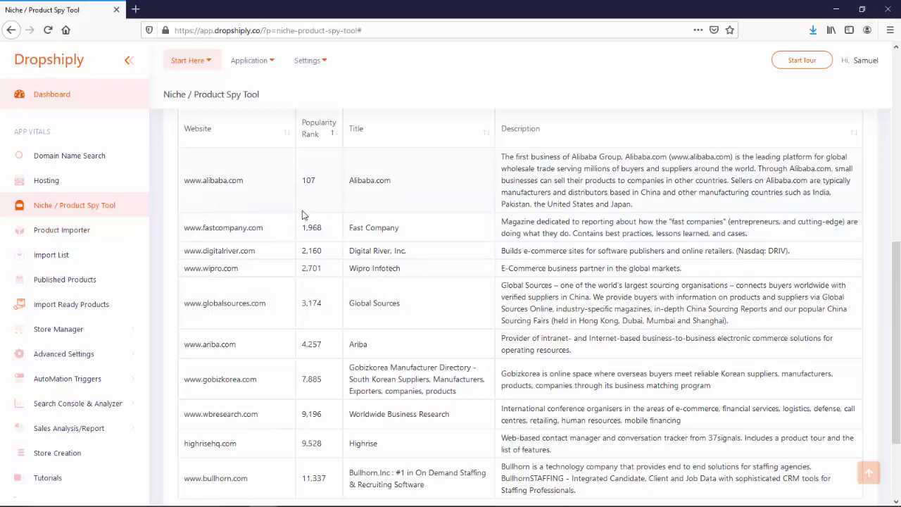
scroll(280, 213, down, 1)
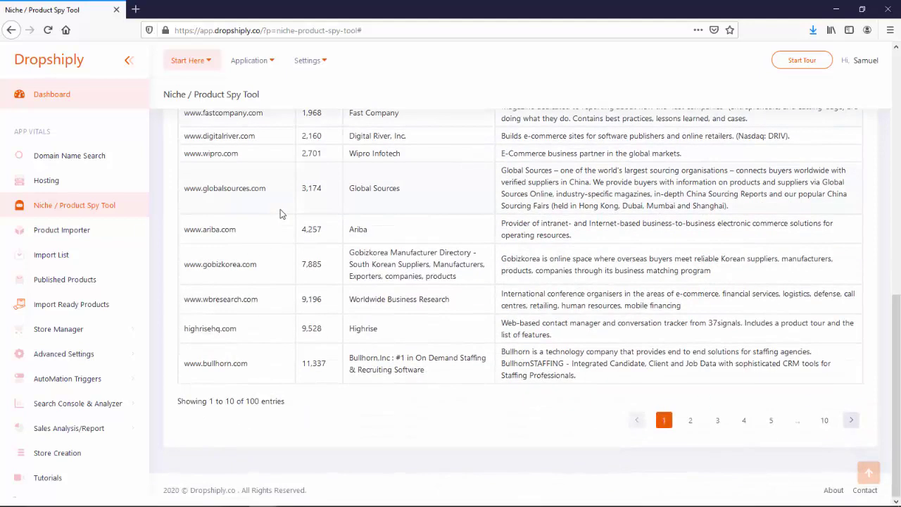
scroll(282, 212, up, 6)
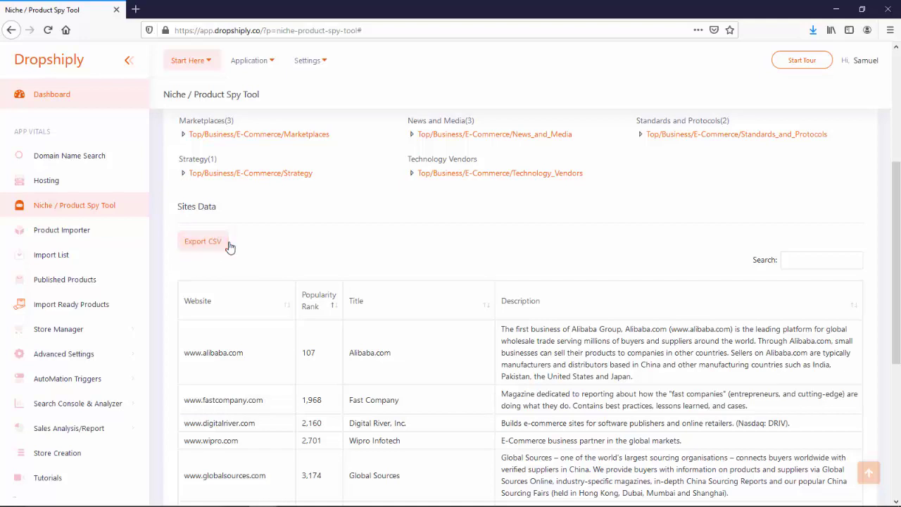
scroll(328, 233, up, 4)
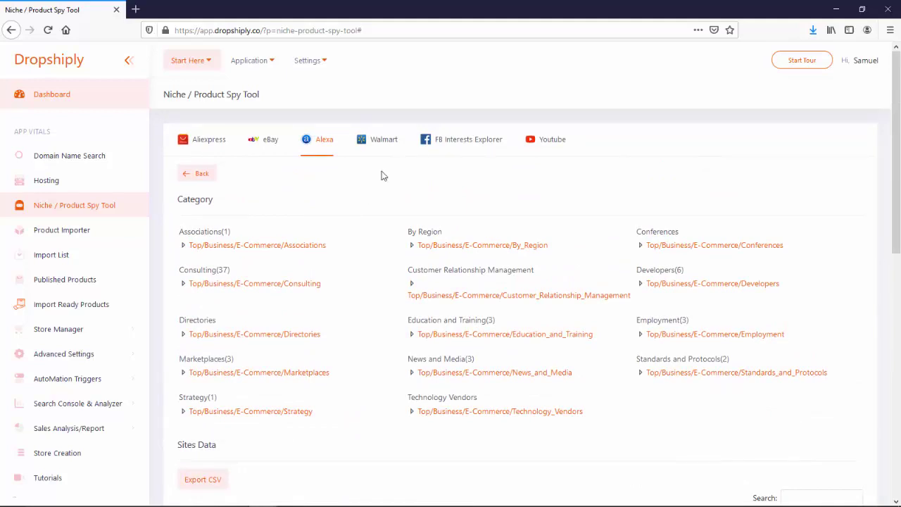
Step: View the Walmart category list and search the FB Interests Explorer for "cooking"
click(383, 141)
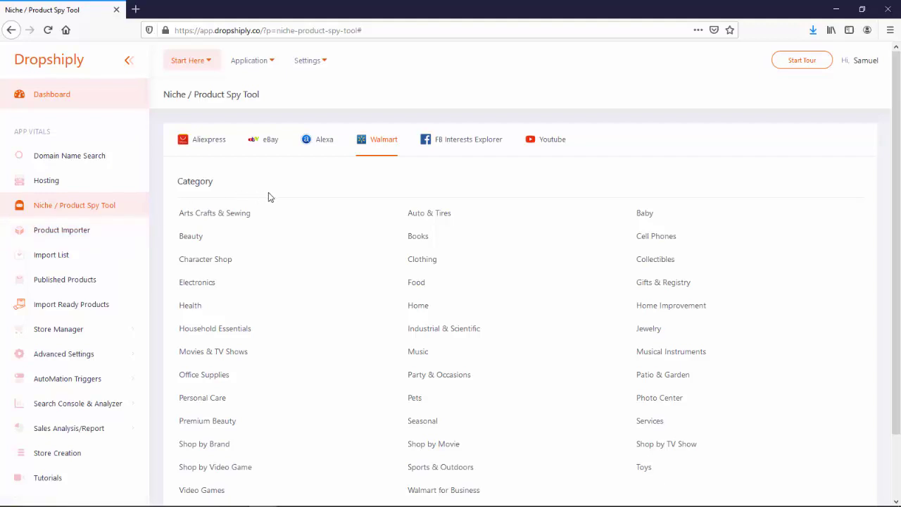
click(457, 142)
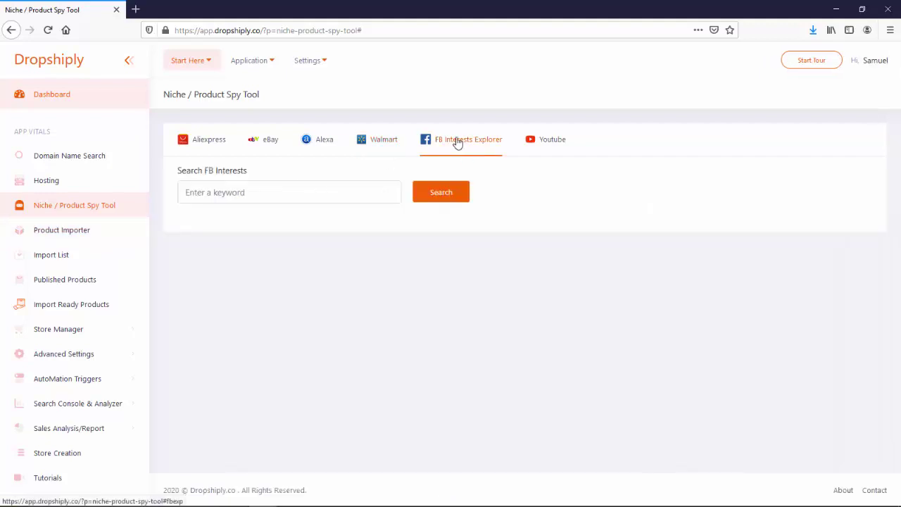
click(230, 192)
text(c)
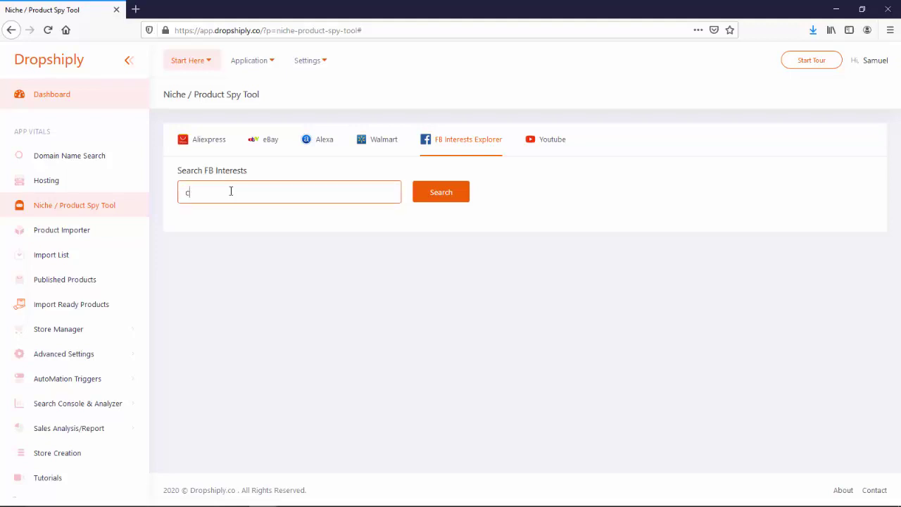
text(ooking)
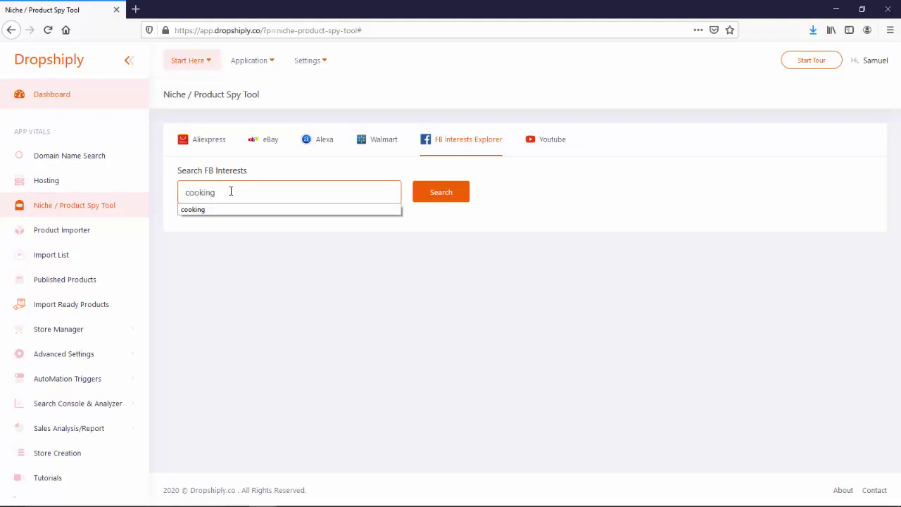
click(464, 190)
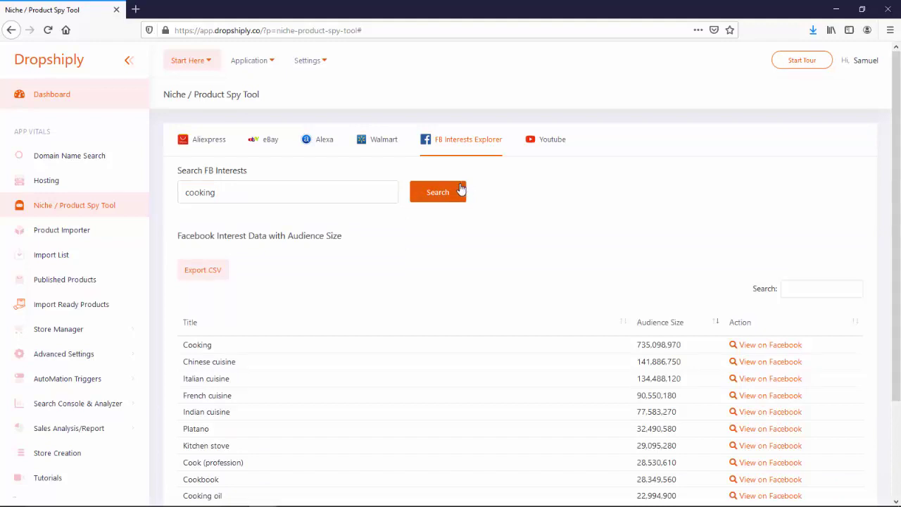
Step: Page through the Facebook interest results up to page 5 to examine the interests and their audience sizes
scroll(334, 243, down, 3)
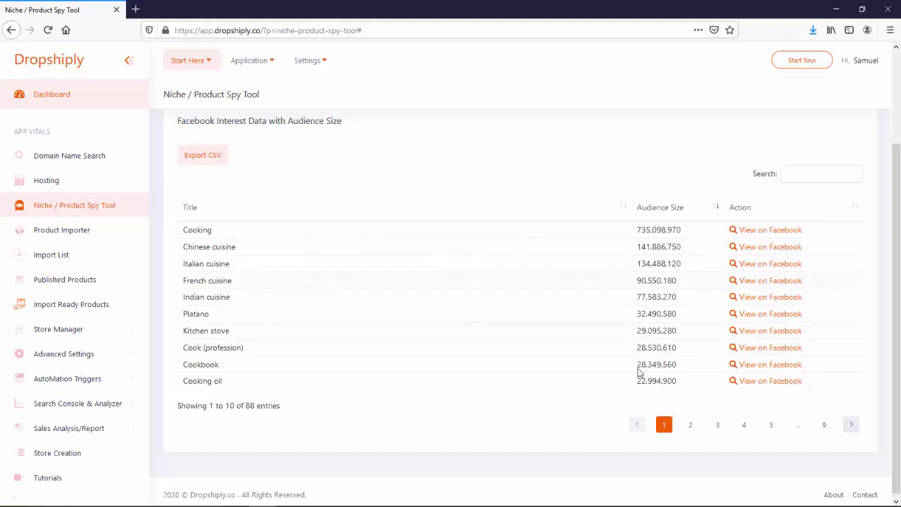
click(690, 425)
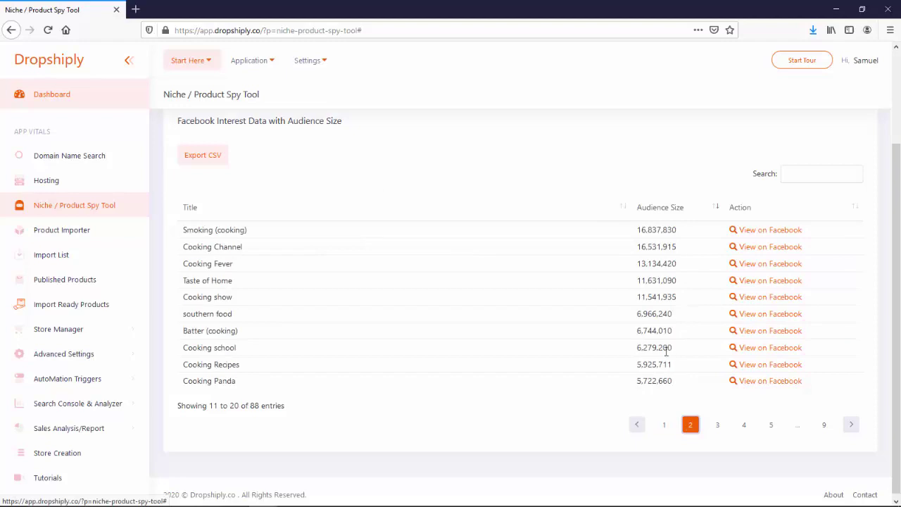
click(717, 424)
click(750, 428)
click(769, 428)
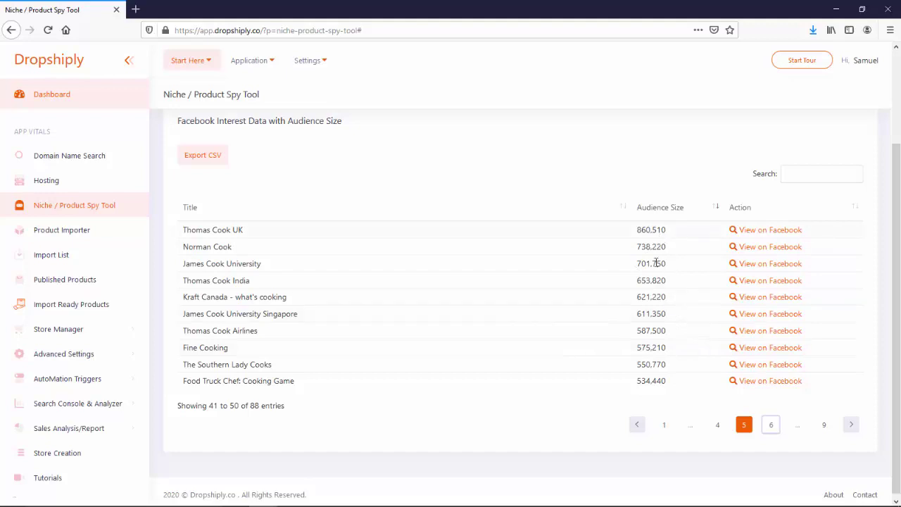
Step: Open page 9 of the Facebook interest results and examine the interests and audience sizes listed there
click(824, 425)
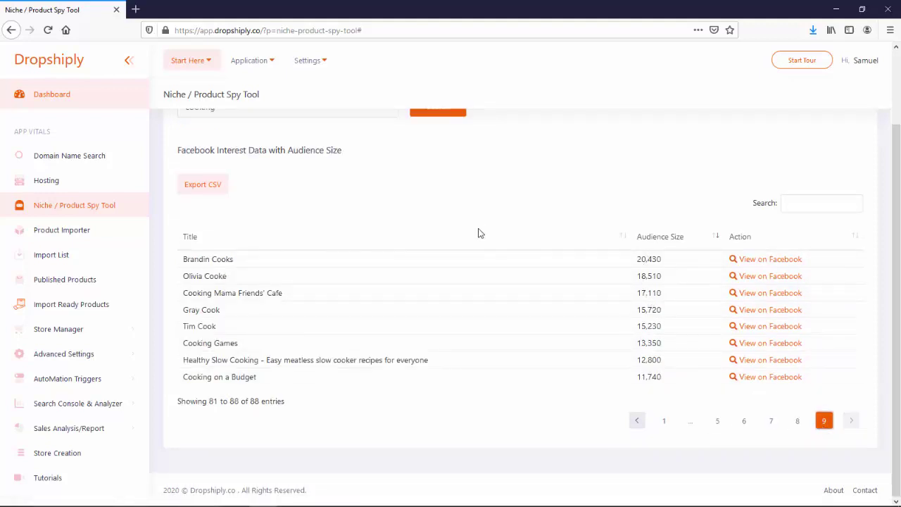
scroll(479, 233, up, 2)
scroll(477, 206, up, 1)
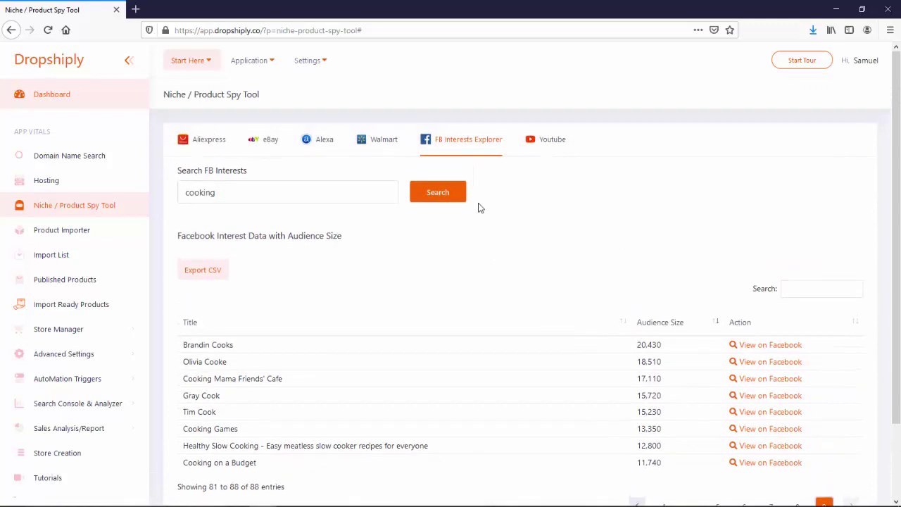
Step: Search the spy tool's Youtube section for "cooking"
click(551, 141)
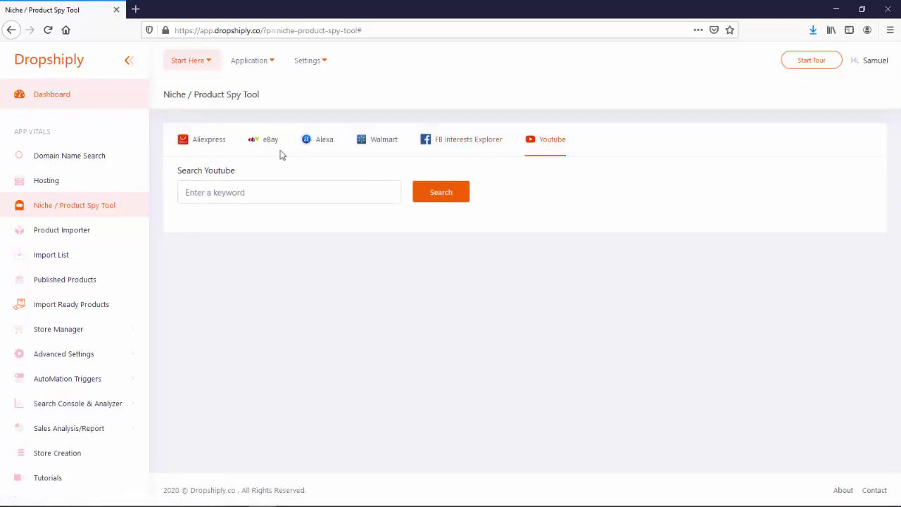
click(248, 191)
text(c)
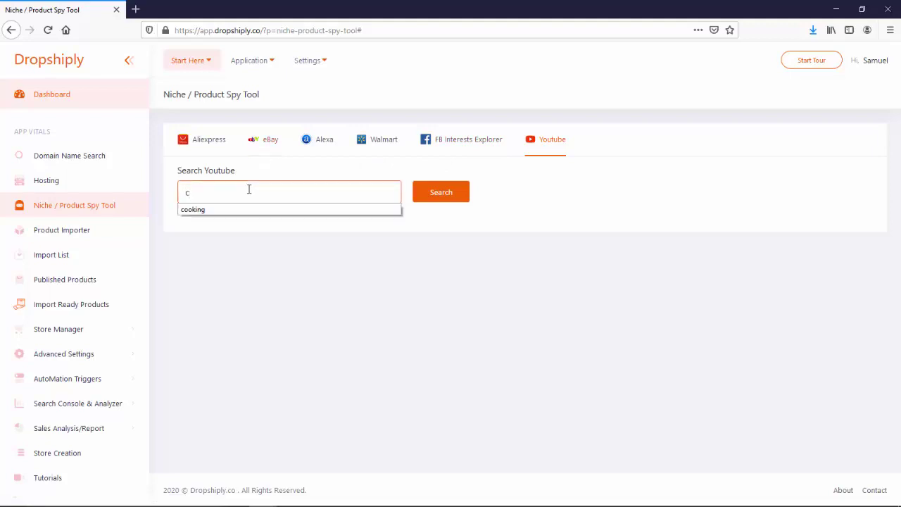
text(ooking)
key(Return)
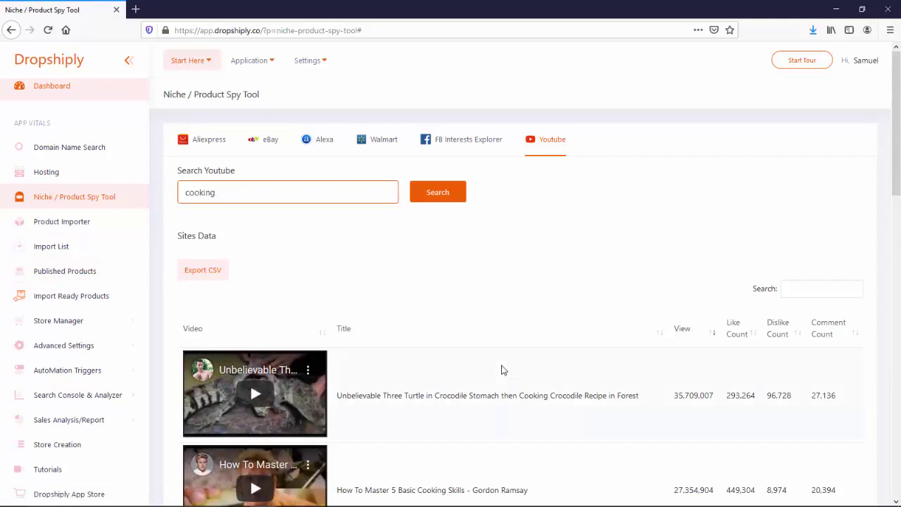
Step: Examine the Youtube video results with their view, like, dislike and comment counts
scroll(503, 352, down, 3)
scroll(574, 225, up, 2)
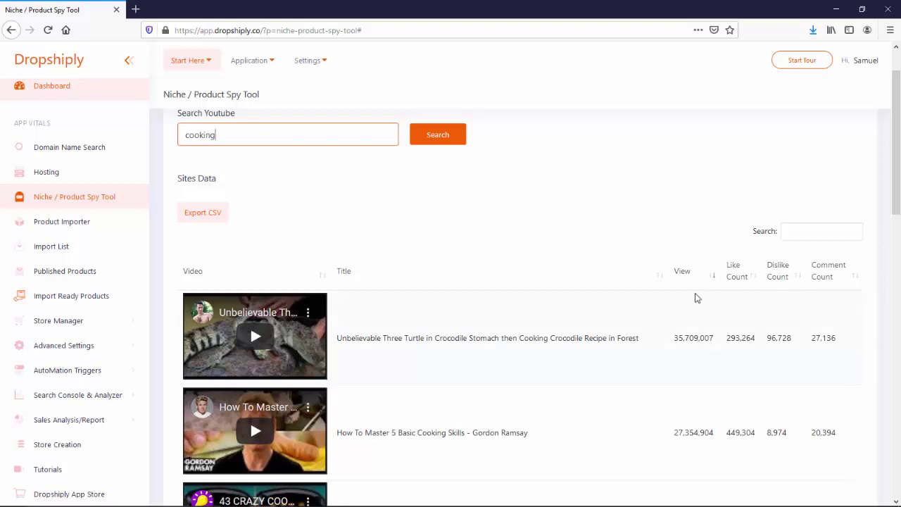
scroll(681, 187, down, 4)
scroll(687, 296, down, 3)
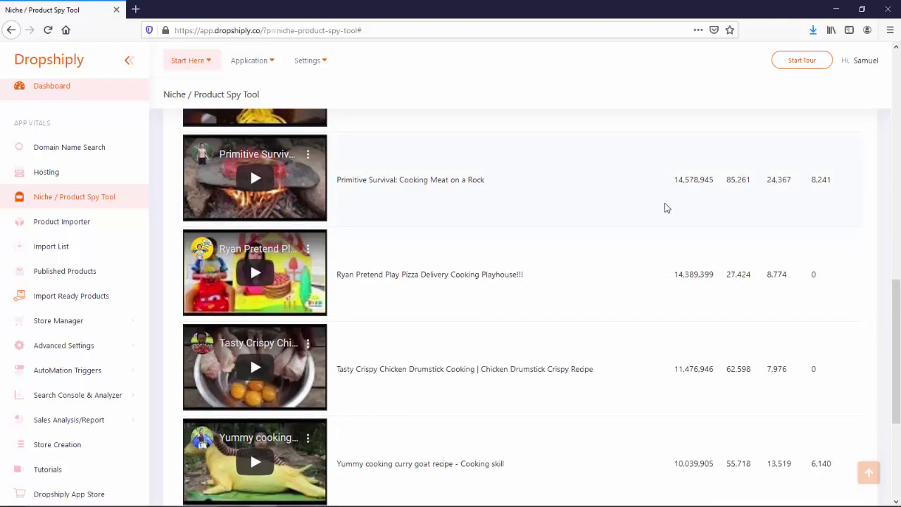
scroll(666, 205, up, 2)
scroll(680, 211, up, 3)
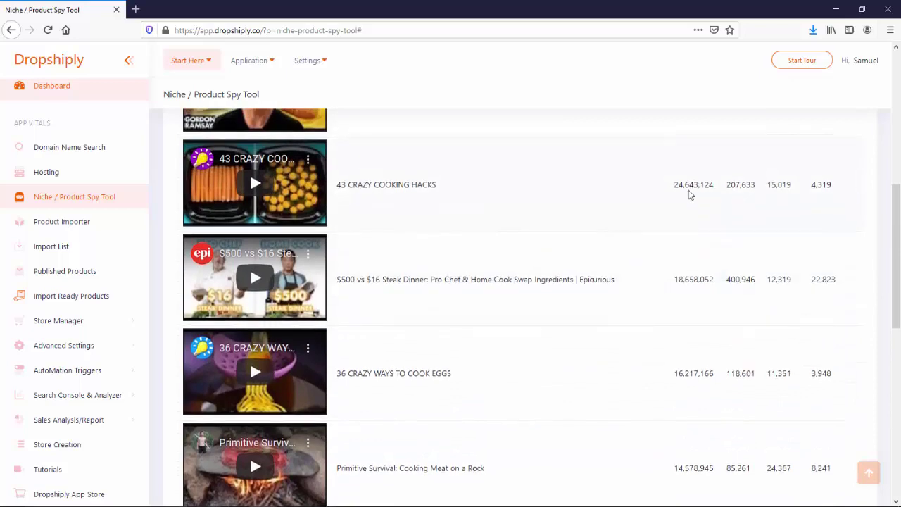
scroll(687, 180, up, 2)
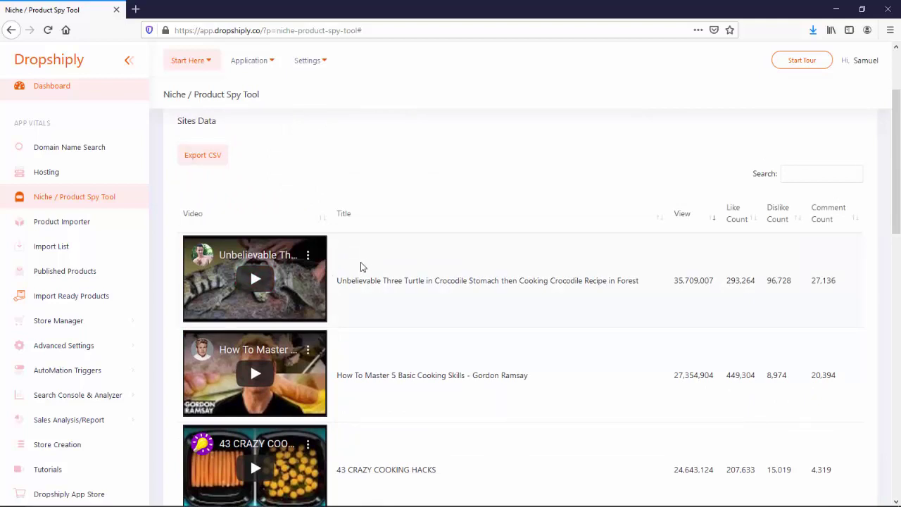
Step: Open the Product Importer and compare its Import by Keyword / SKU and Import by URL's options
click(119, 222)
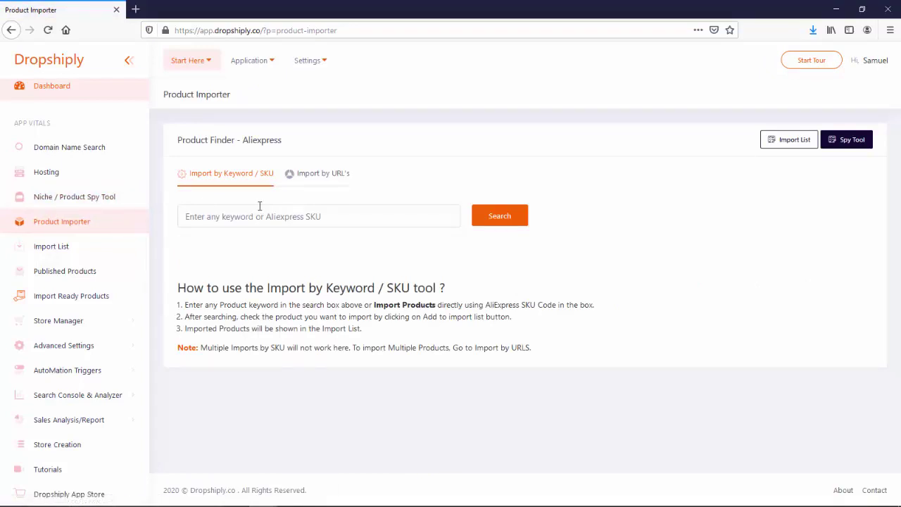
click(335, 181)
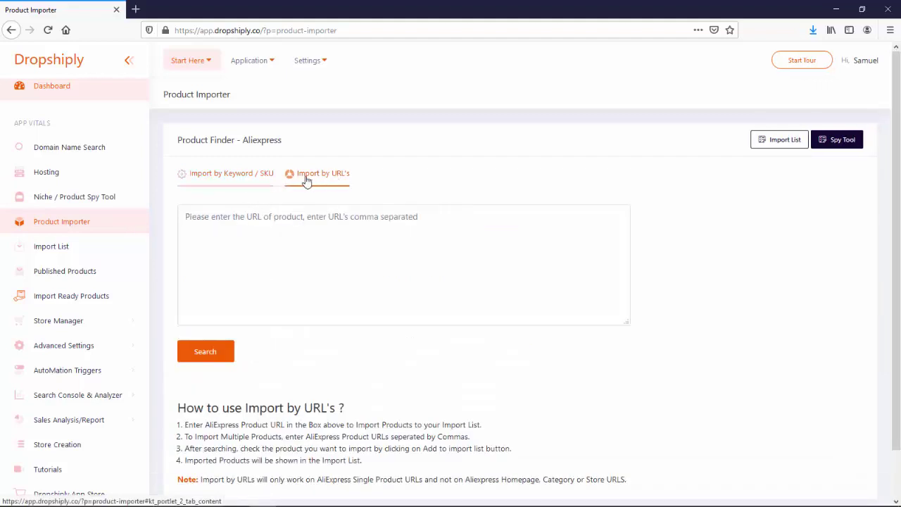
click(238, 174)
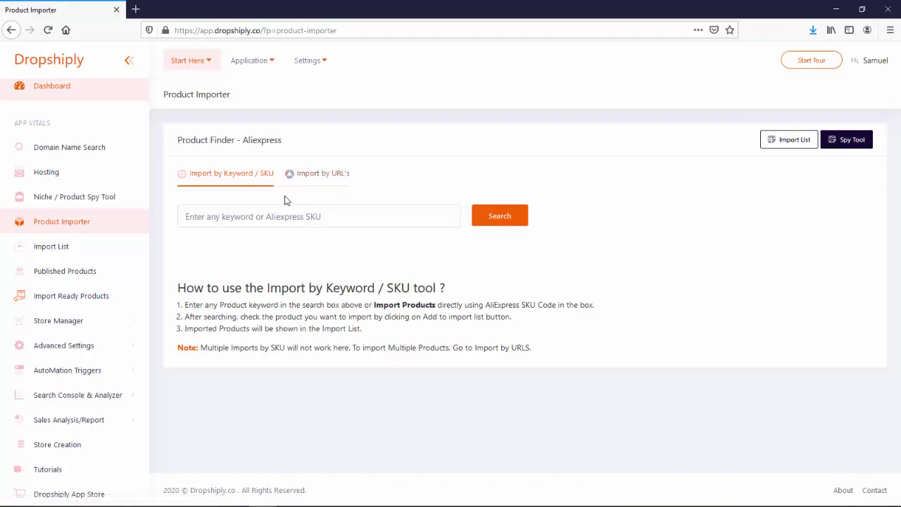
click(321, 174)
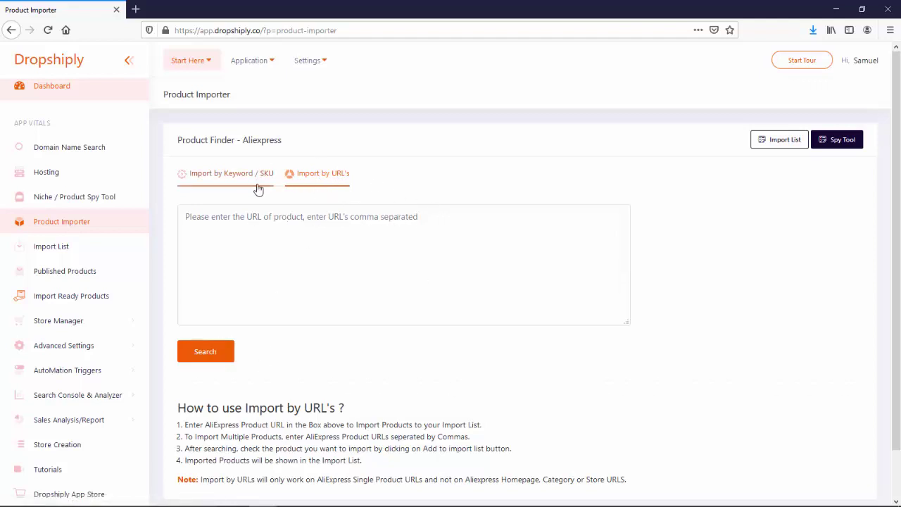
click(215, 176)
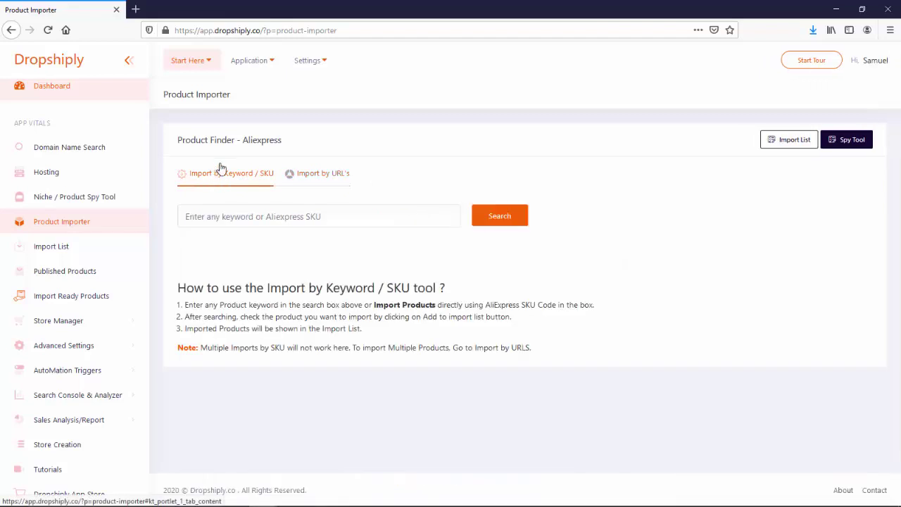
Step: Search the AliExpress product finder for the keyword "jewelry" and look through the first page of results
click(245, 216)
text(jewe)
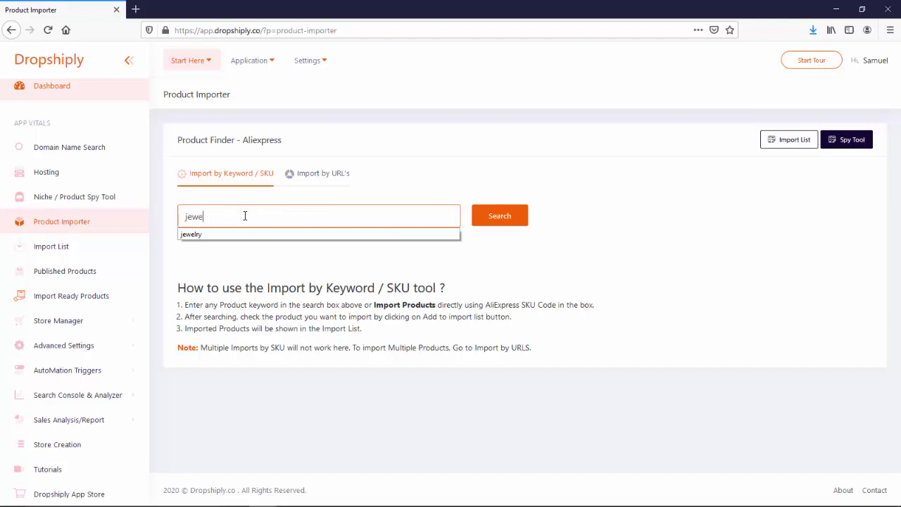
text(lry)
key(Return)
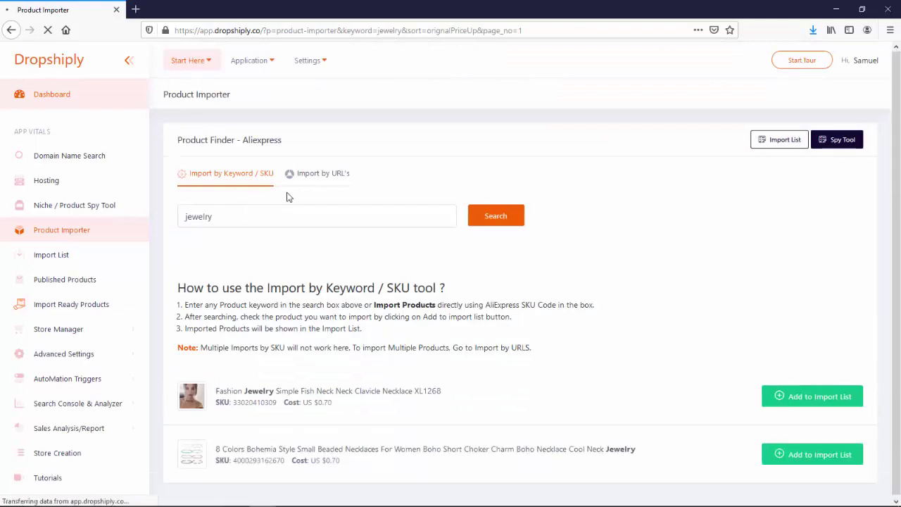
scroll(329, 229, down, 2)
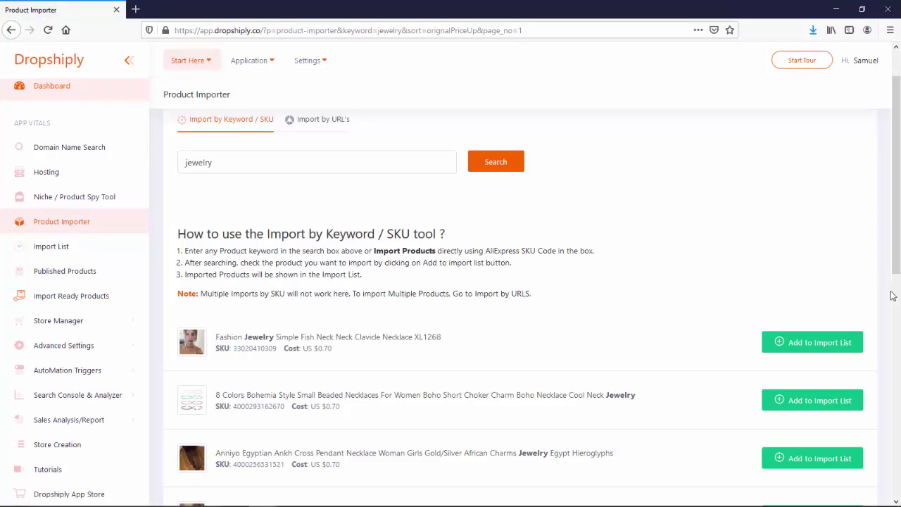
drag(897, 240, 898, 464)
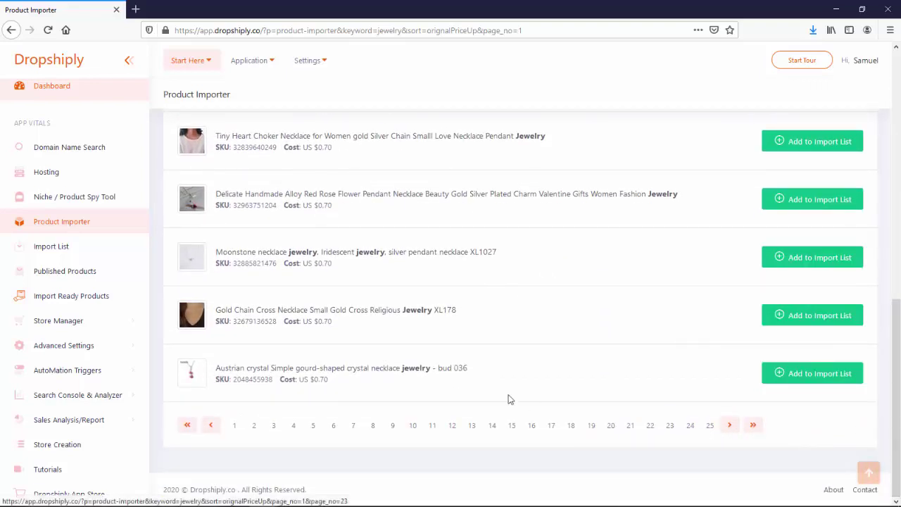
Step: Add the Anniyo Egyptian Ankh Cross Pendant Necklace and the Gold Star Choker Necklace XL1314 to the import list
scroll(441, 288, up, 4)
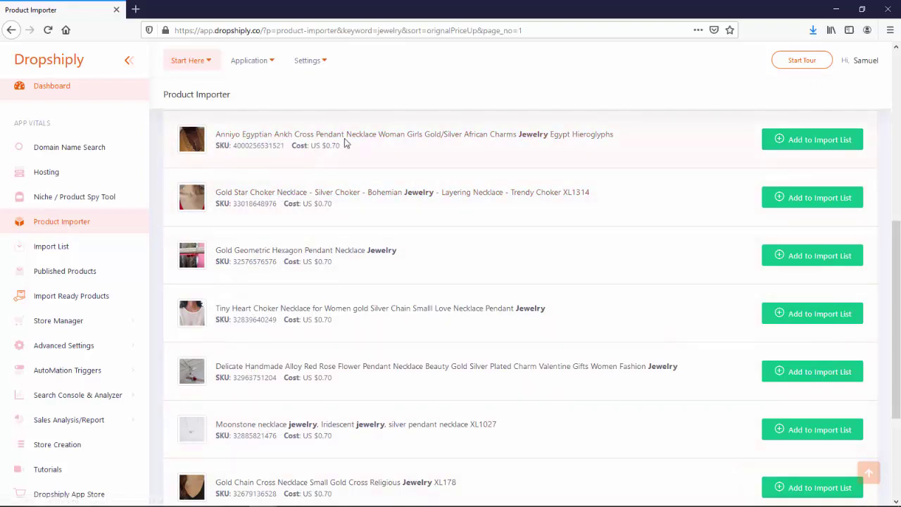
click(813, 142)
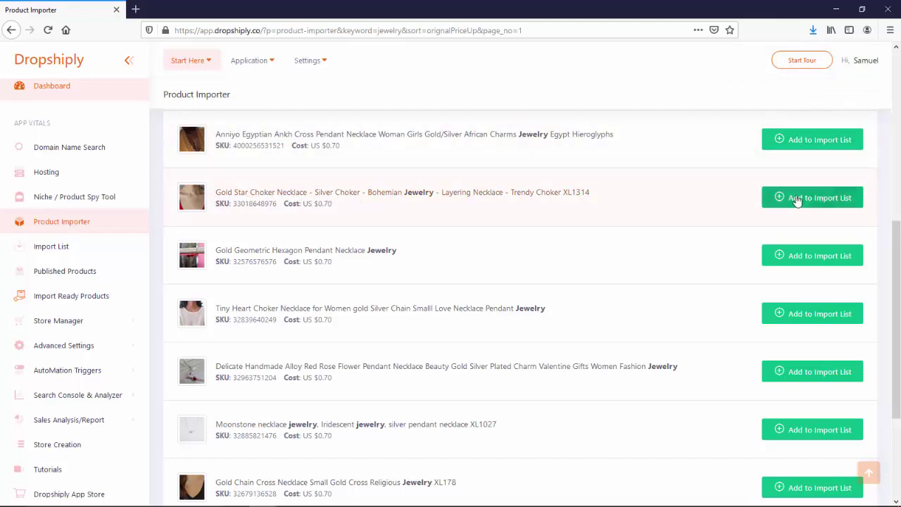
click(835, 198)
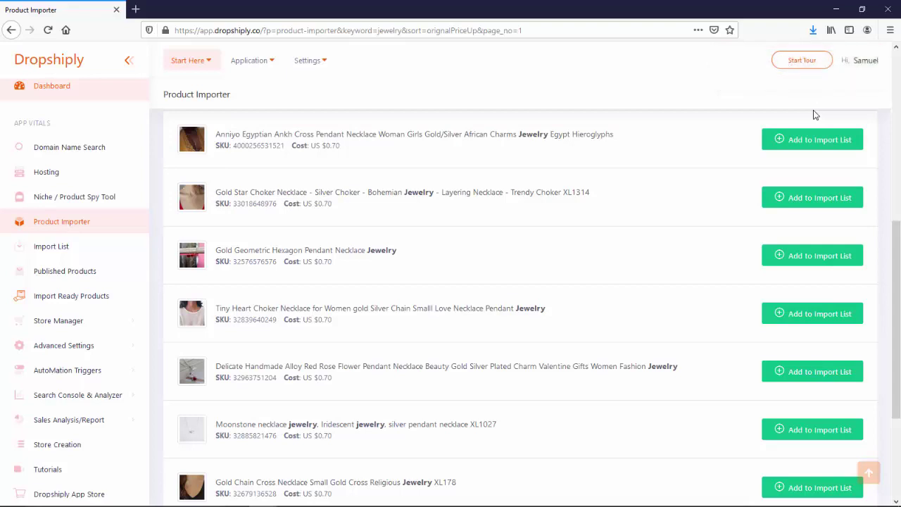
Step: Open the Import List and examine the imported products with their prices, import dates, store names and available actions
click(85, 251)
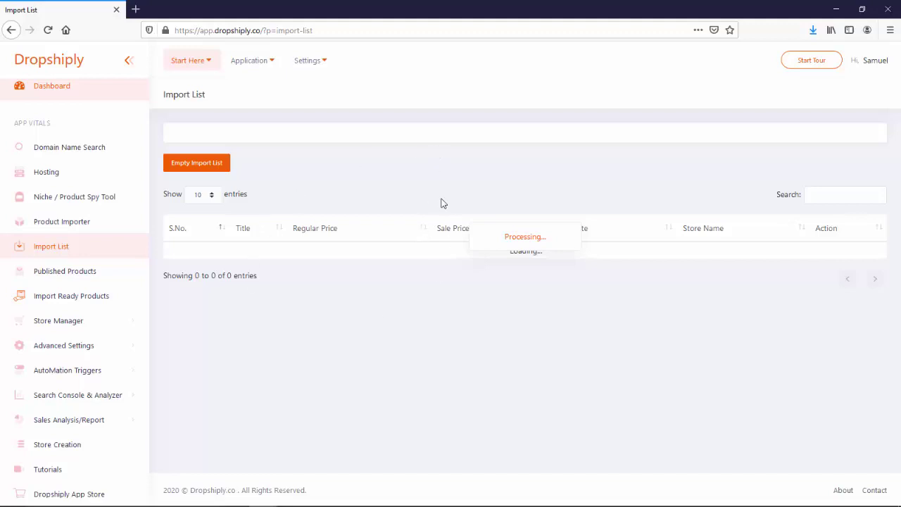
scroll(366, 267, down, 3)
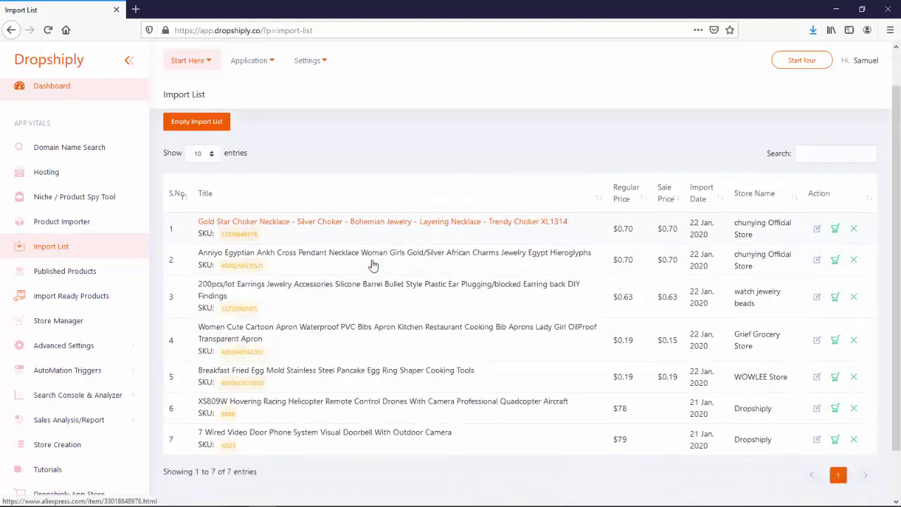
scroll(352, 275, up, 3)
scroll(349, 270, down, 3)
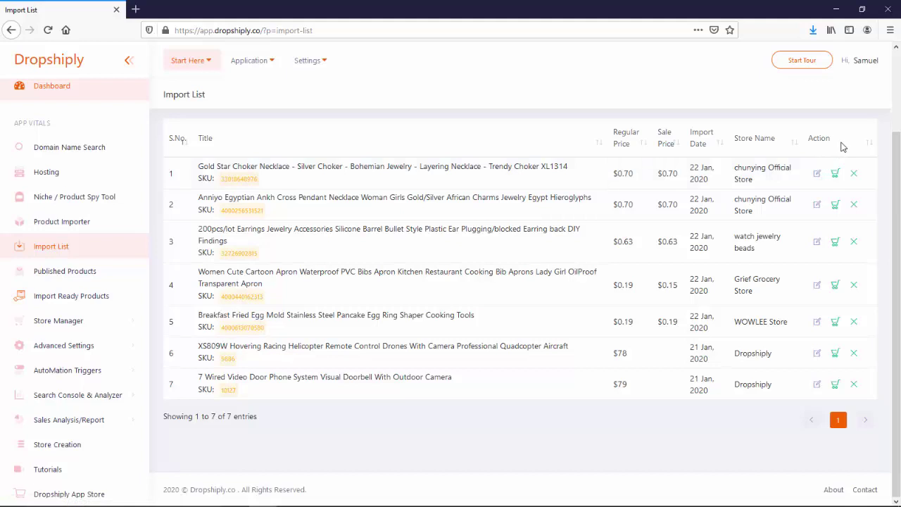
Step: Open the Gold Star Choker Necklace for editing and examine its product information, description, images and optional fields
click(818, 176)
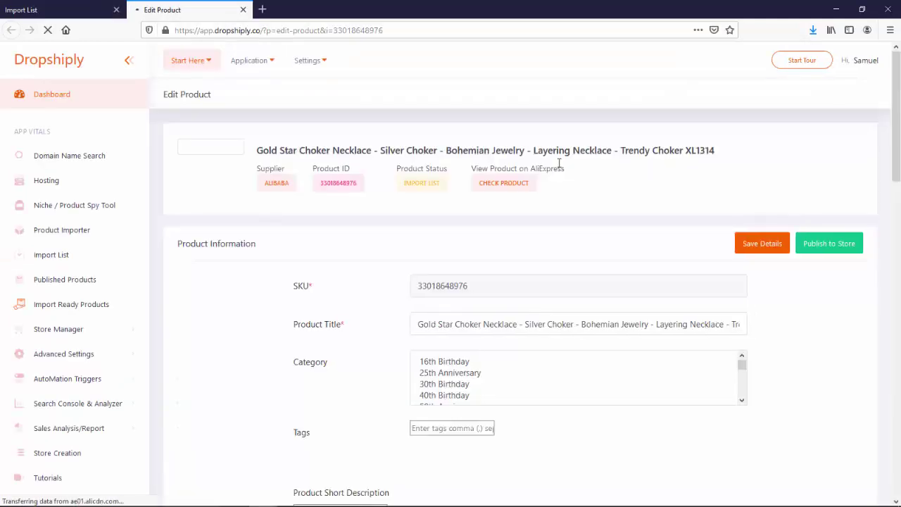
scroll(378, 216, down, 2)
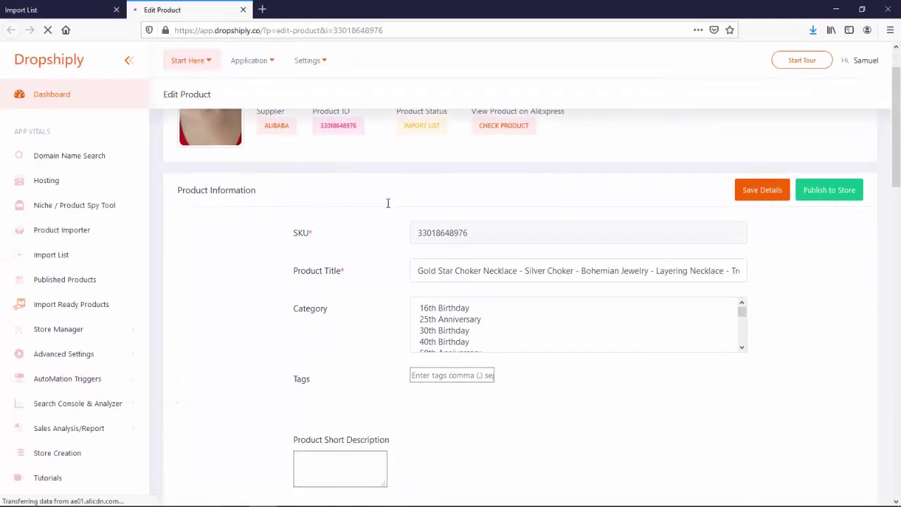
scroll(484, 146, down, 10)
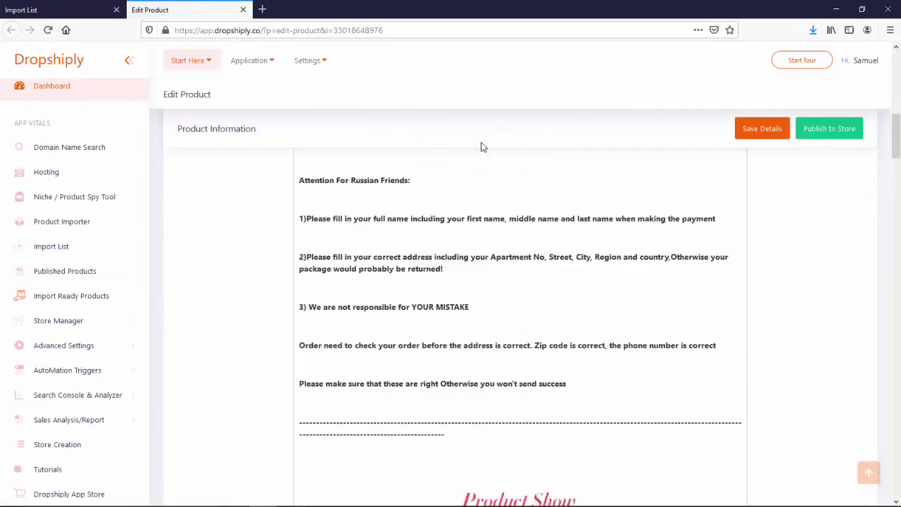
scroll(483, 146, down, 15)
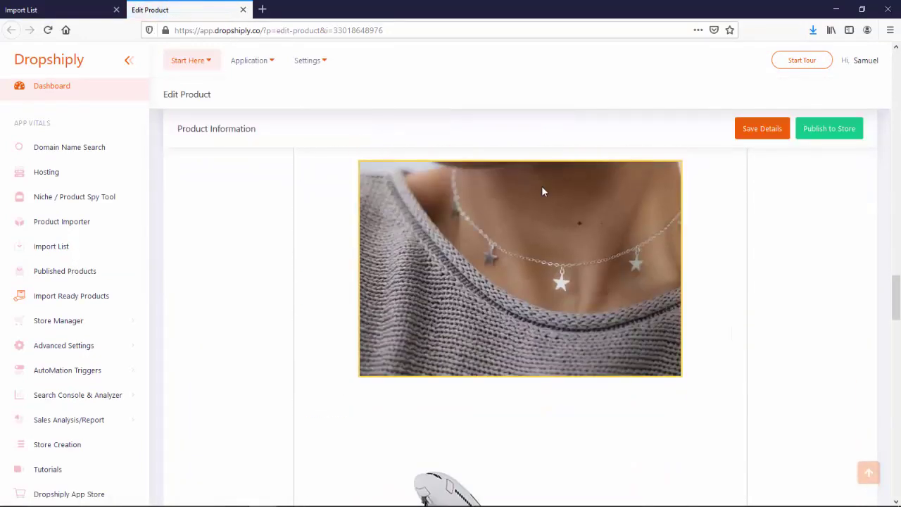
scroll(525, 224, down, 12)
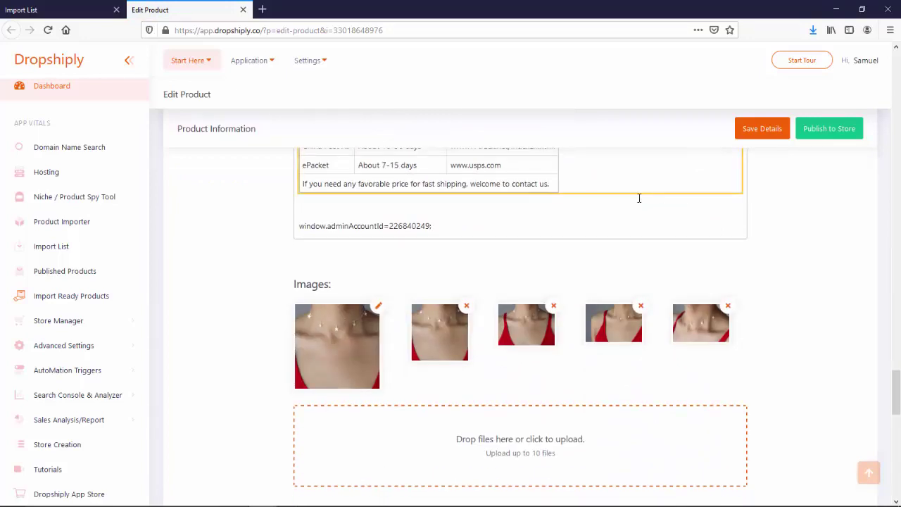
scroll(640, 198, down, 8)
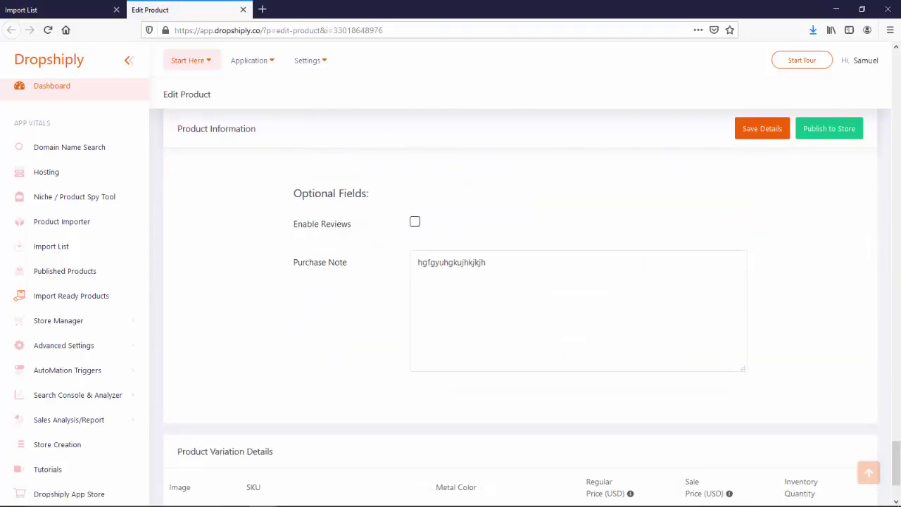
Step: Save the Gold Star Choker Necklace's product details and close its edit page to return to the import list
drag(897, 456, 900, 110)
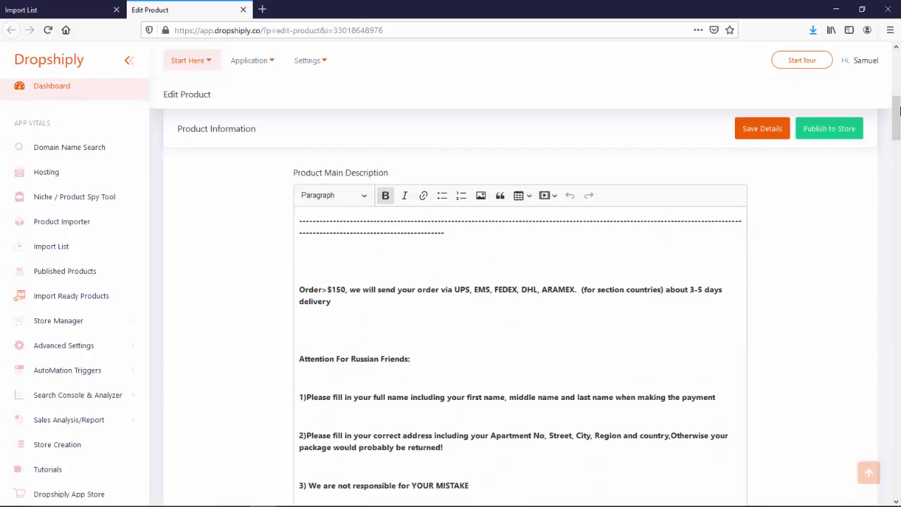
scroll(358, 317, up, 5)
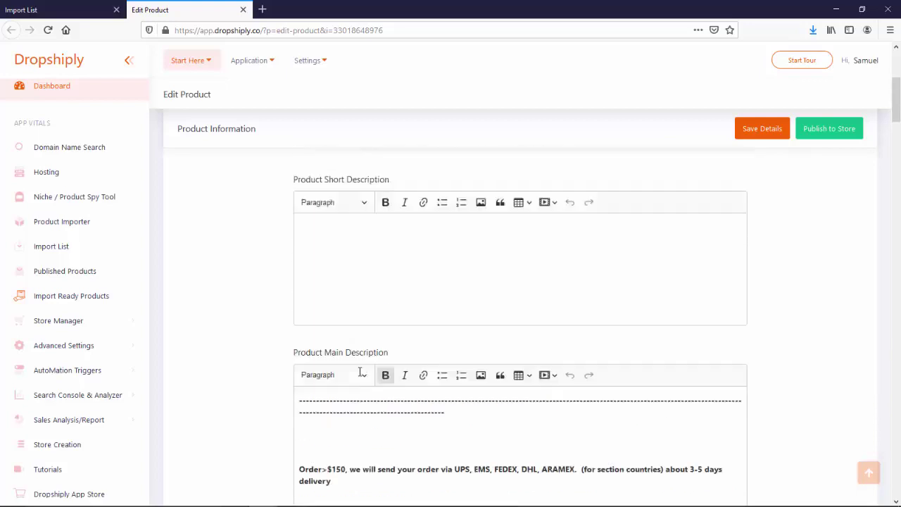
scroll(358, 377, up, 2)
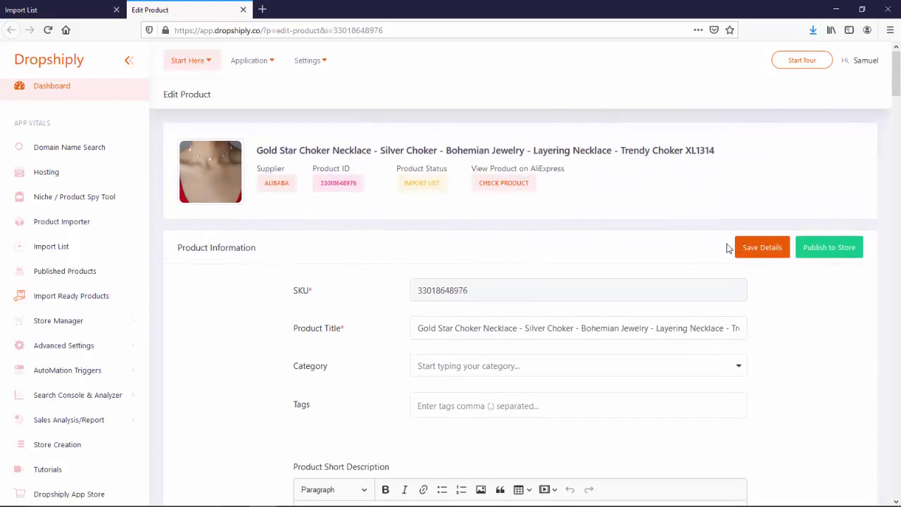
click(763, 249)
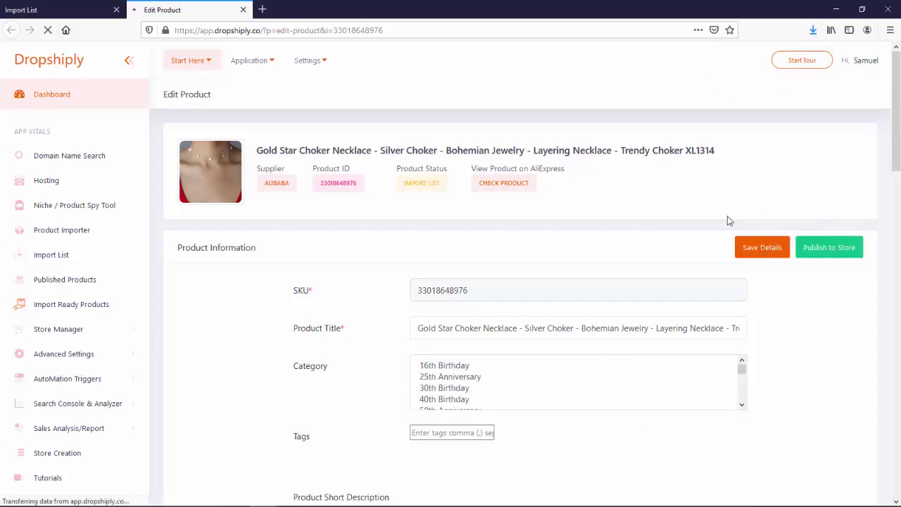
click(242, 9)
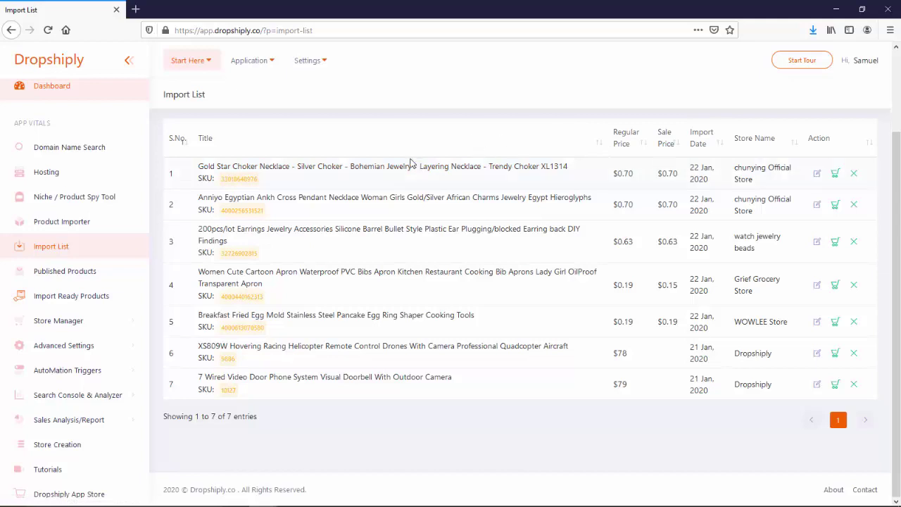
Step: Check the available product actions in the import list and open the Published Products page
scroll(412, 163, up, 2)
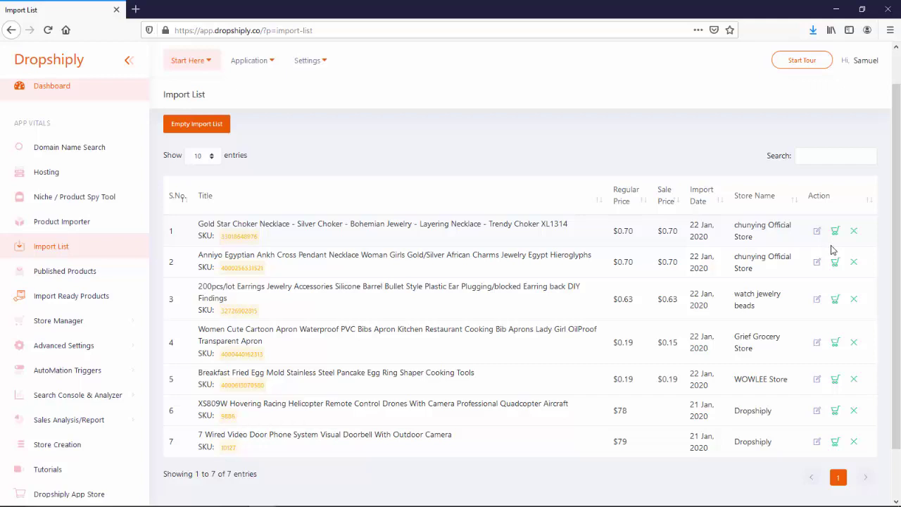
click(77, 278)
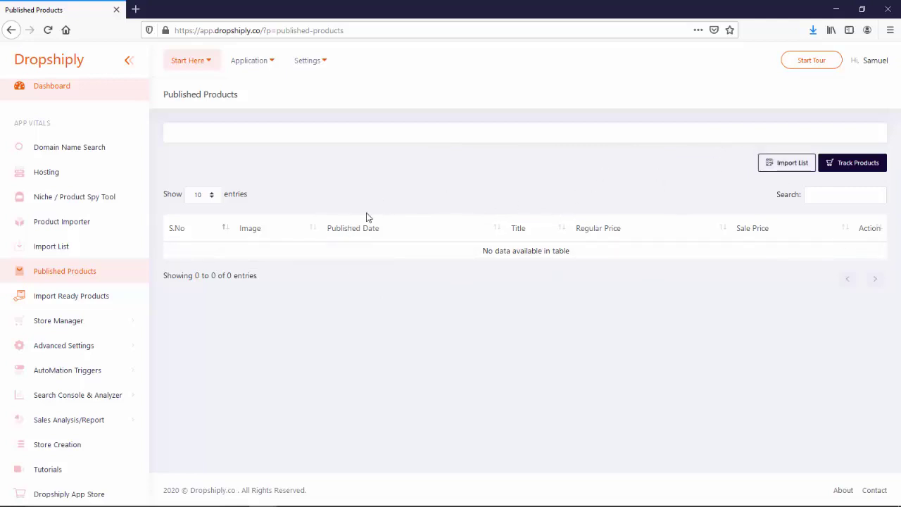
Step: Open Import Ready Products, browse the available product categories, and close the category list without choosing one
click(103, 300)
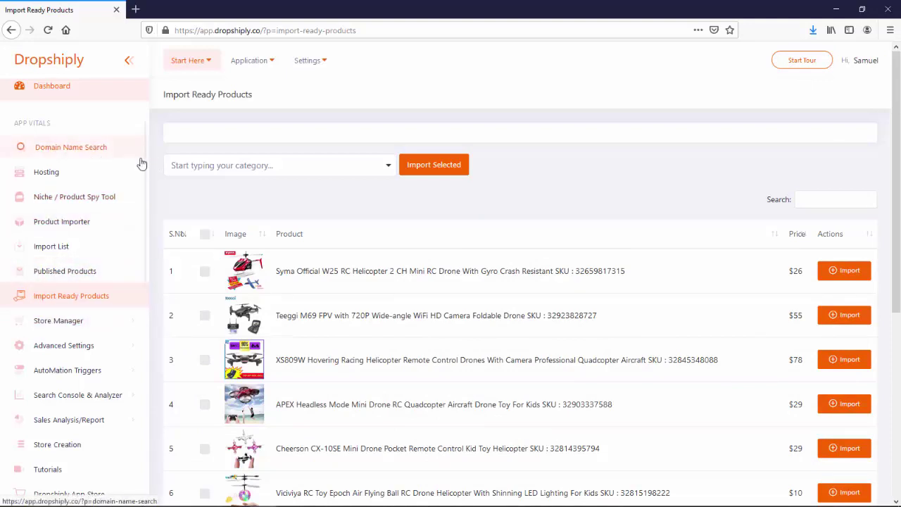
click(361, 162)
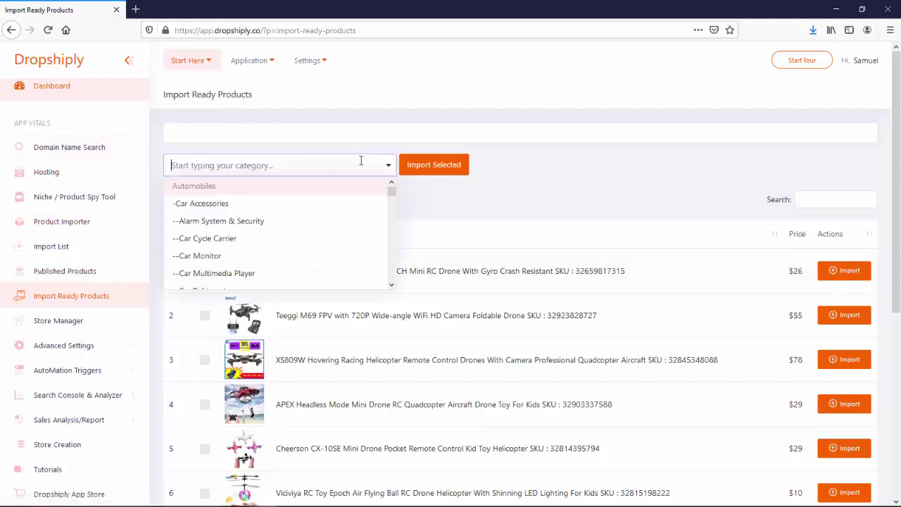
scroll(283, 205, down, 15)
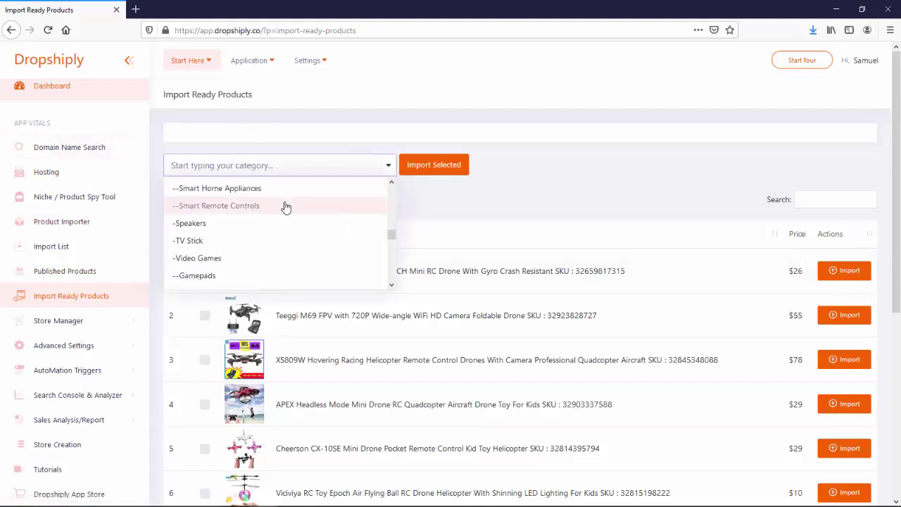
scroll(286, 207, down, 1)
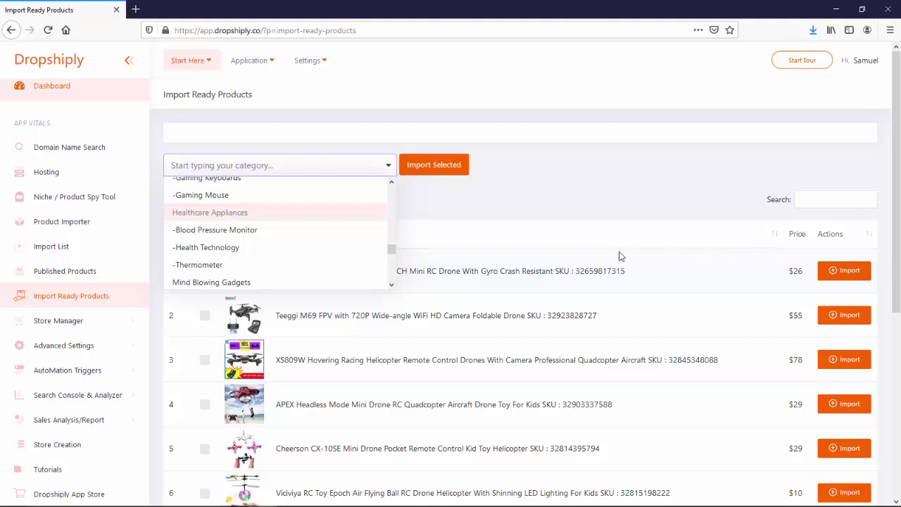
click(584, 208)
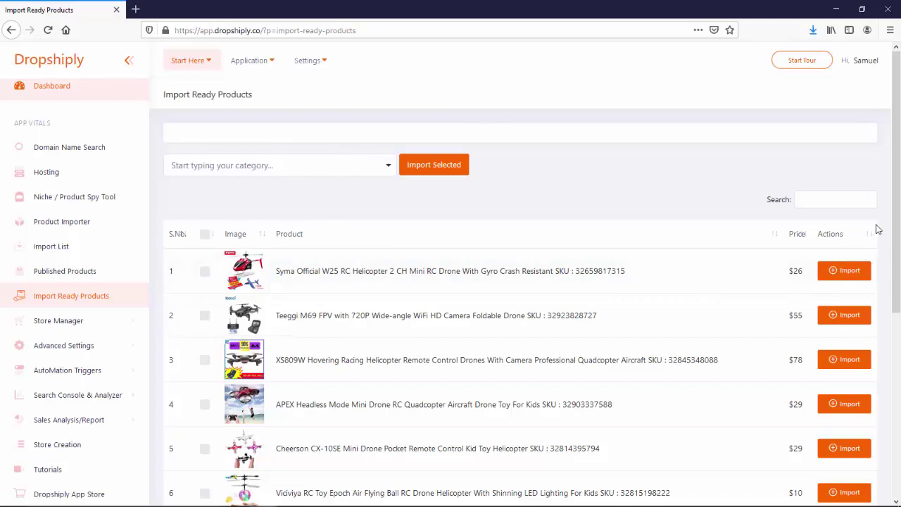
Step: Look through the ready-made products with their images, SKUs, prices and import options
scroll(831, 241, down, 3)
scroll(784, 191, up, 2)
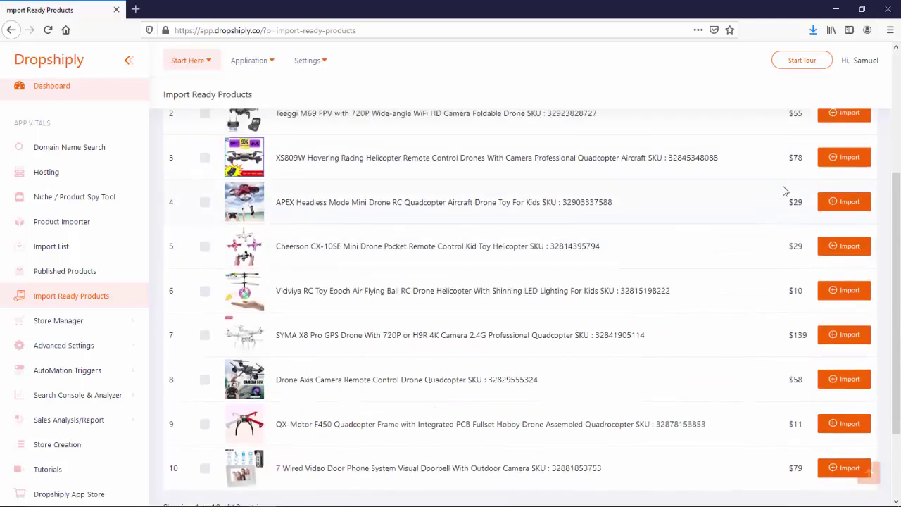
scroll(792, 288, down, 3)
scroll(720, 232, up, 5)
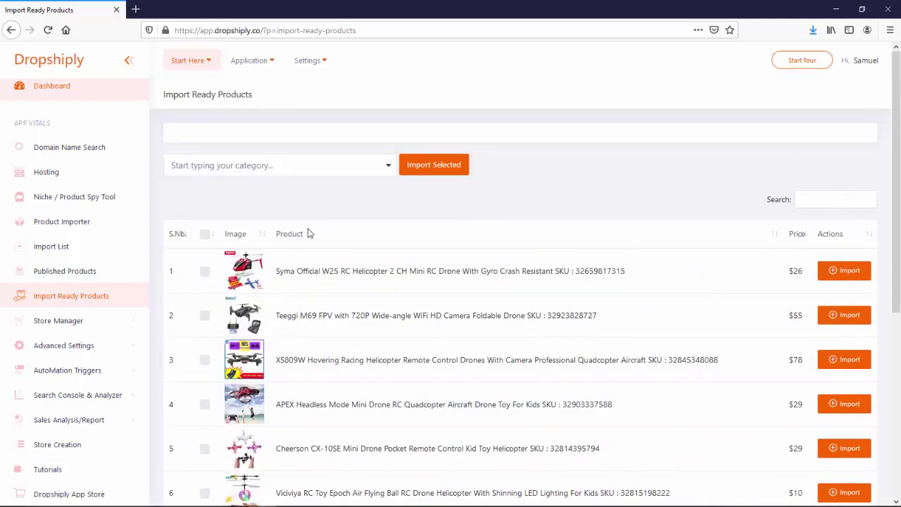
Step: Open the Store Manager's Store Status page and examine the WordPress environment, server environment, database and security details
click(85, 322)
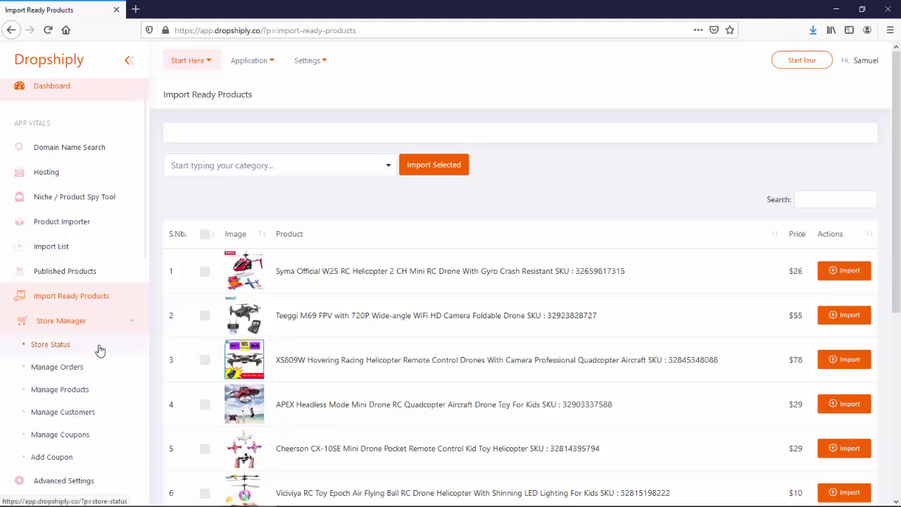
click(69, 345)
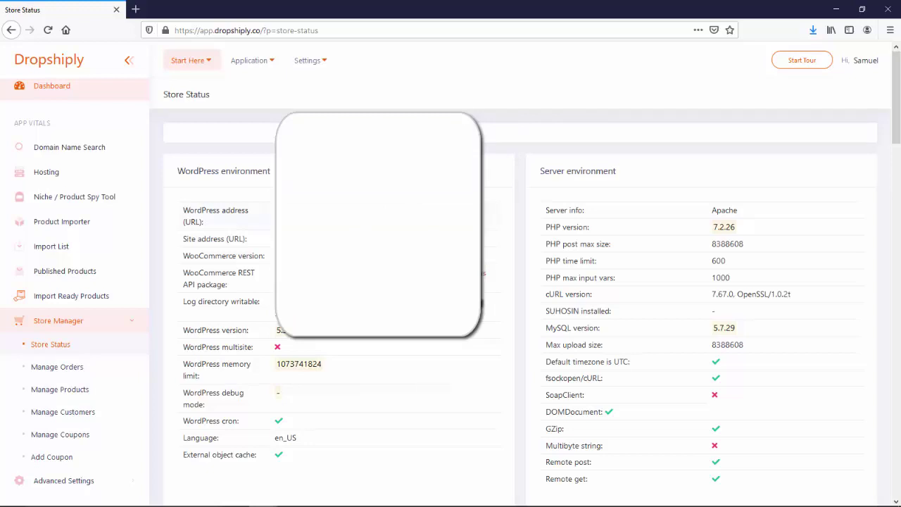
scroll(257, 224, down, 3)
scroll(257, 224, up, 3)
scroll(395, 235, down, 5)
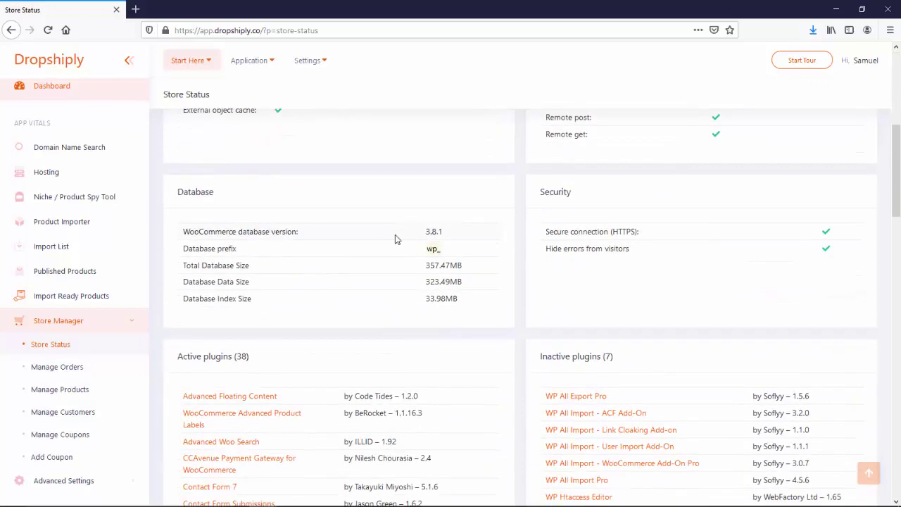
Step: Examine the store's active and inactive plugins with their authors and versions
scroll(568, 211, down, 3)
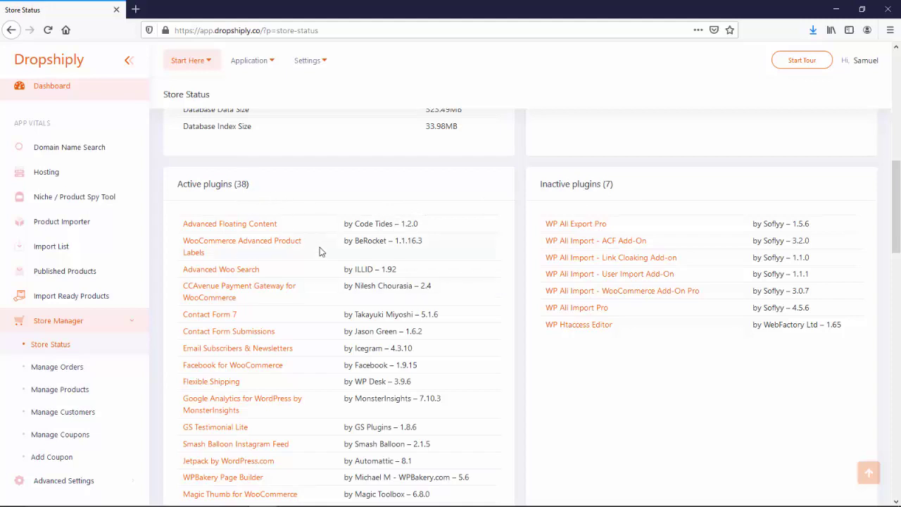
scroll(320, 248, down, 7)
scroll(320, 248, down, 2)
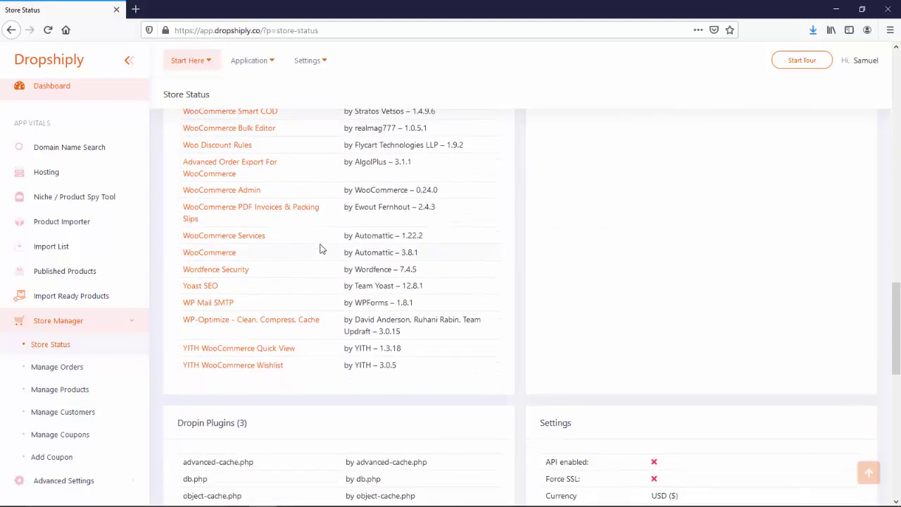
scroll(321, 239, up, 5)
scroll(323, 221, up, 6)
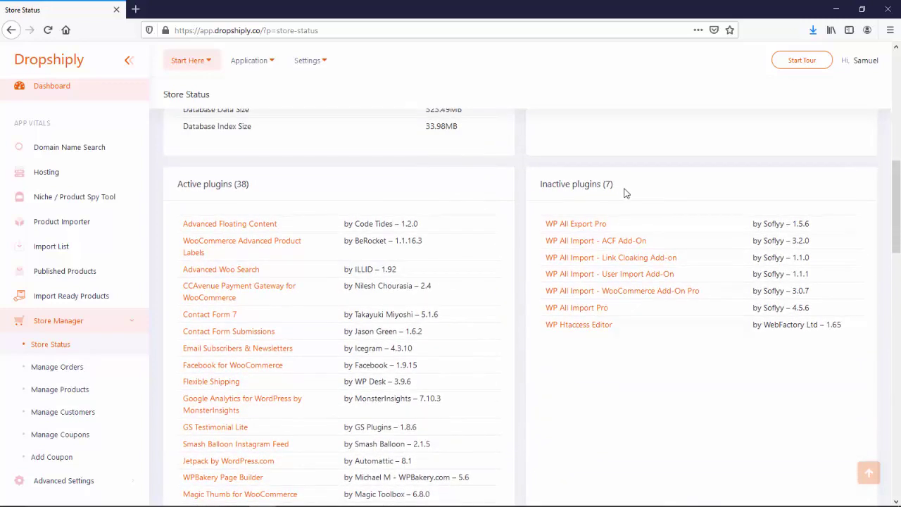
scroll(620, 195, down, 7)
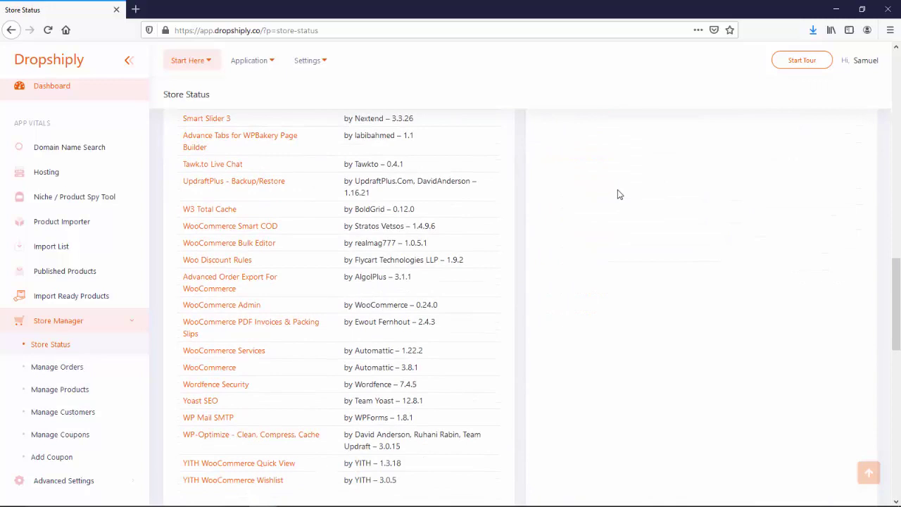
Step: Examine the store's drop-in plugins, settings, theme and template details, and return to the active plugins list
scroll(618, 193, down, 5)
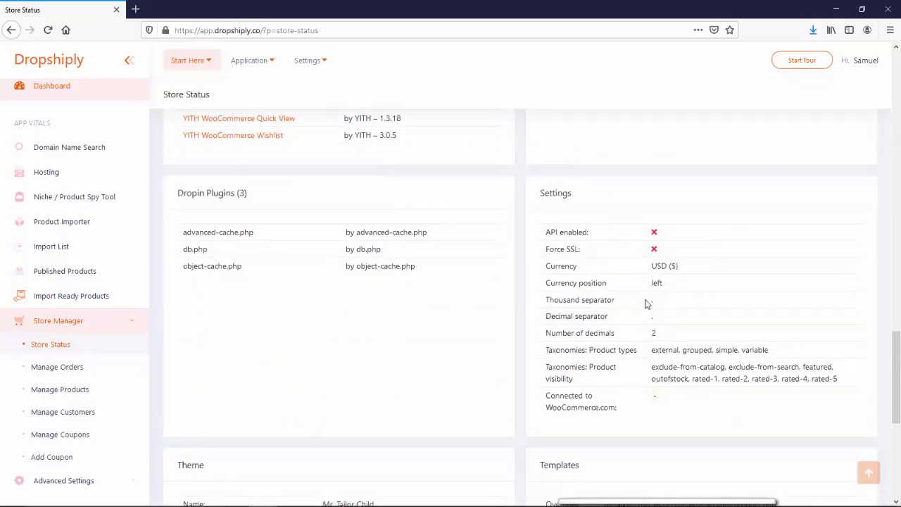
scroll(607, 299, down, 5)
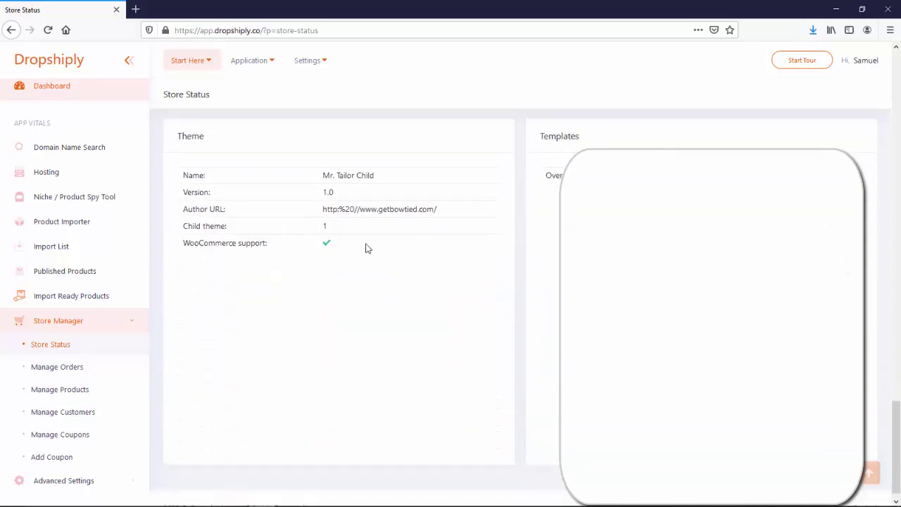
scroll(285, 193, up, 3)
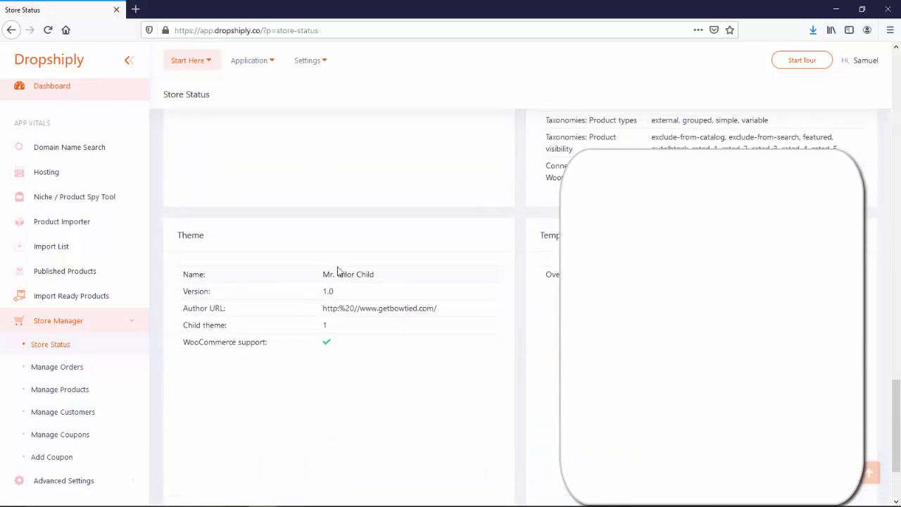
scroll(328, 271, down, 3)
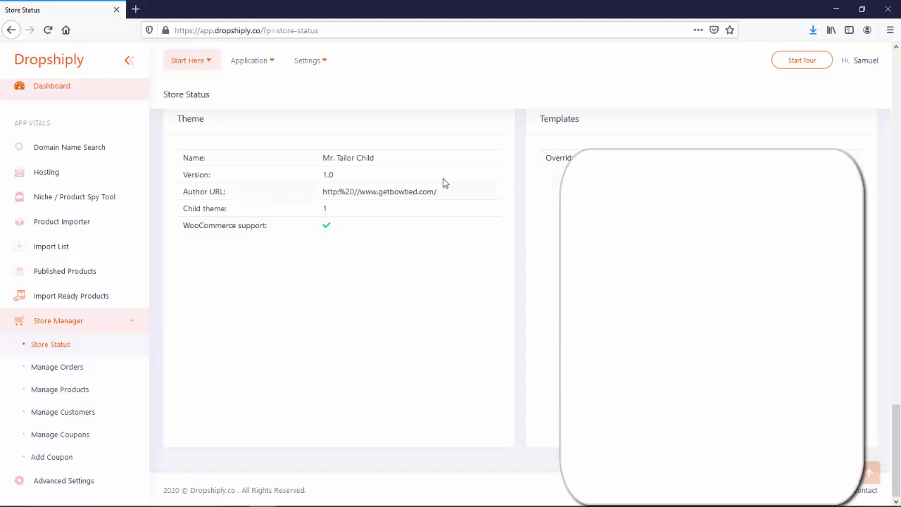
scroll(499, 212, up, 15)
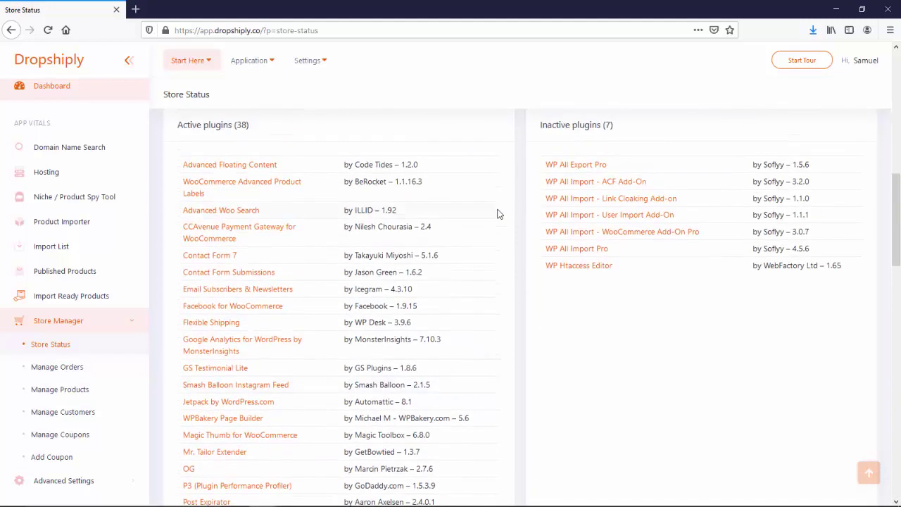
scroll(498, 213, down, 5)
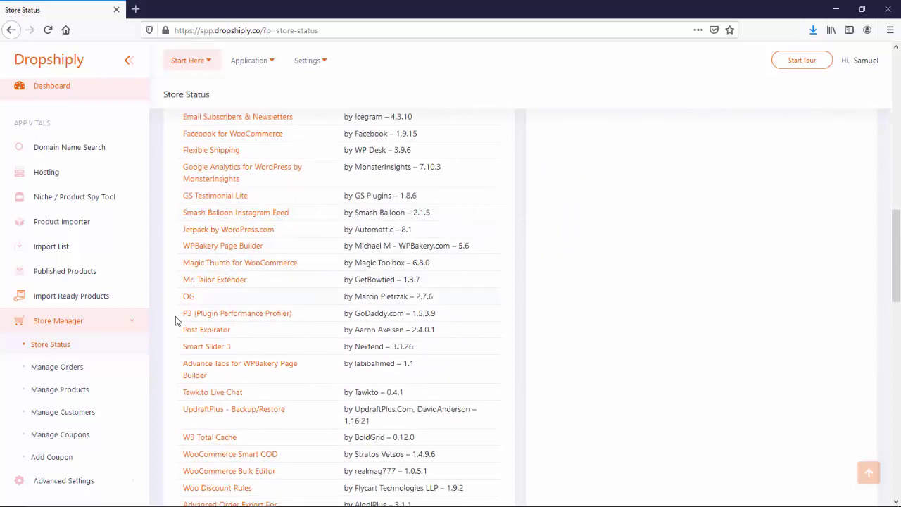
Step: Open Manage Orders in the Store Manager and look through the complete list of store orders
click(98, 372)
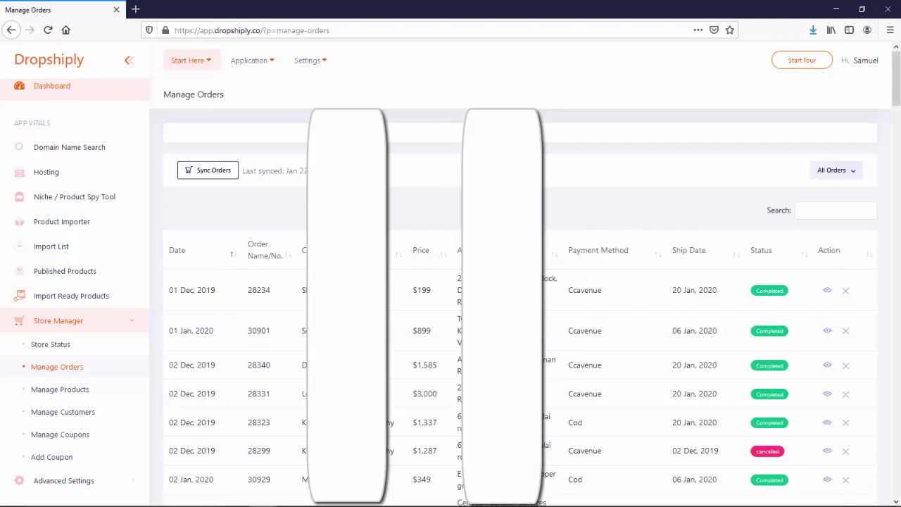
scroll(495, 95, down, 15)
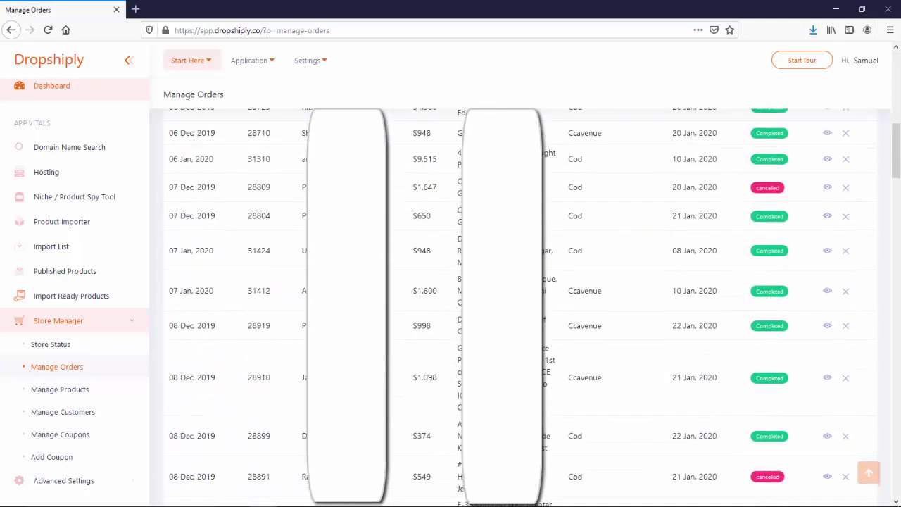
scroll(521, 307, up, 3)
scroll(521, 307, down, 15)
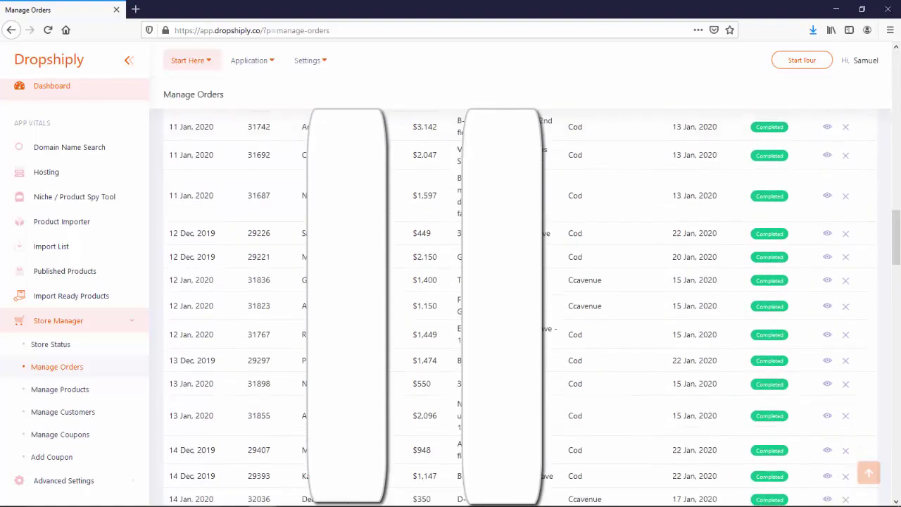
scroll(521, 307, down, 20)
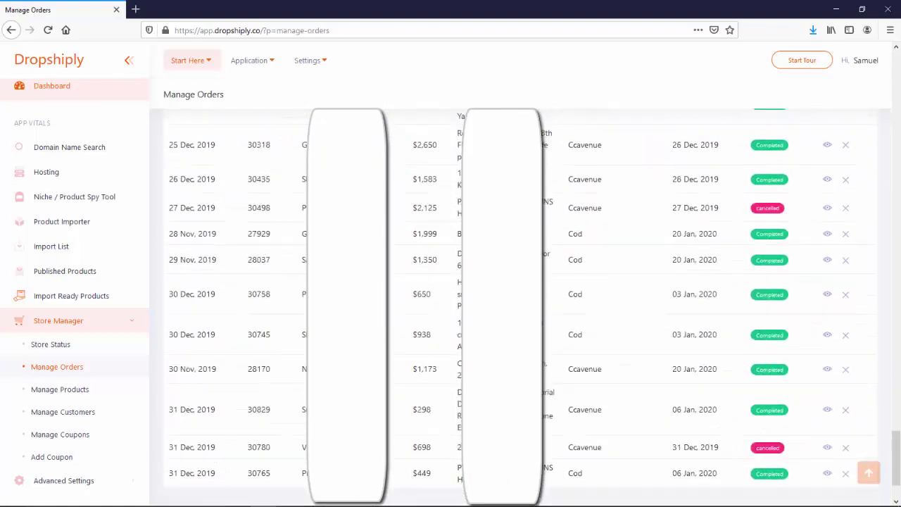
scroll(521, 307, up, 15)
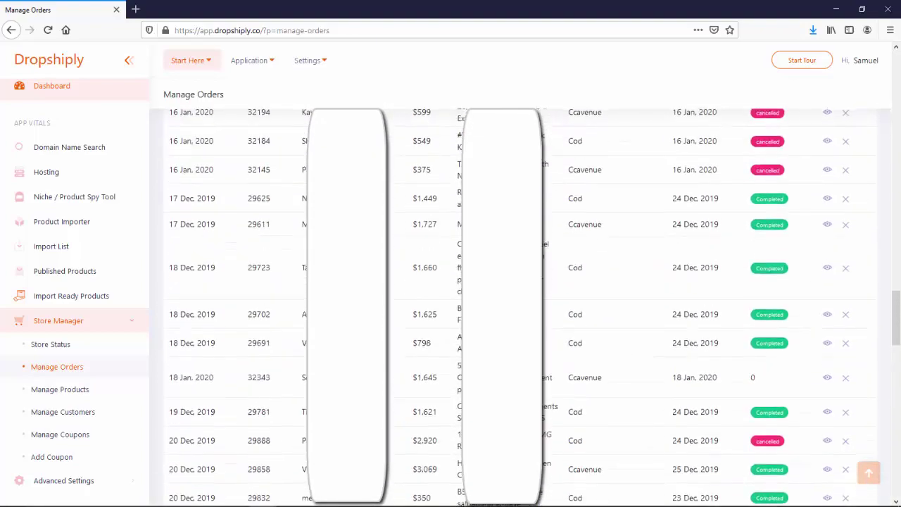
scroll(521, 307, up, 15)
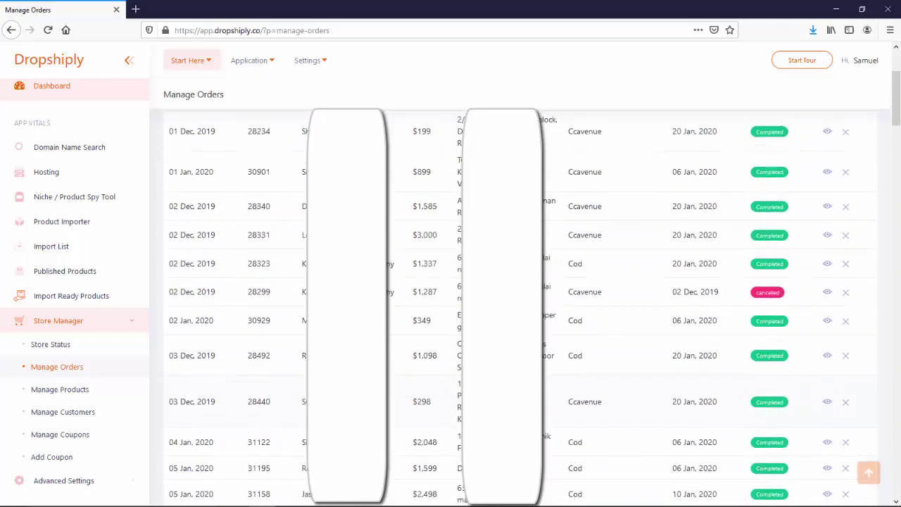
scroll(522, 307, up, 1)
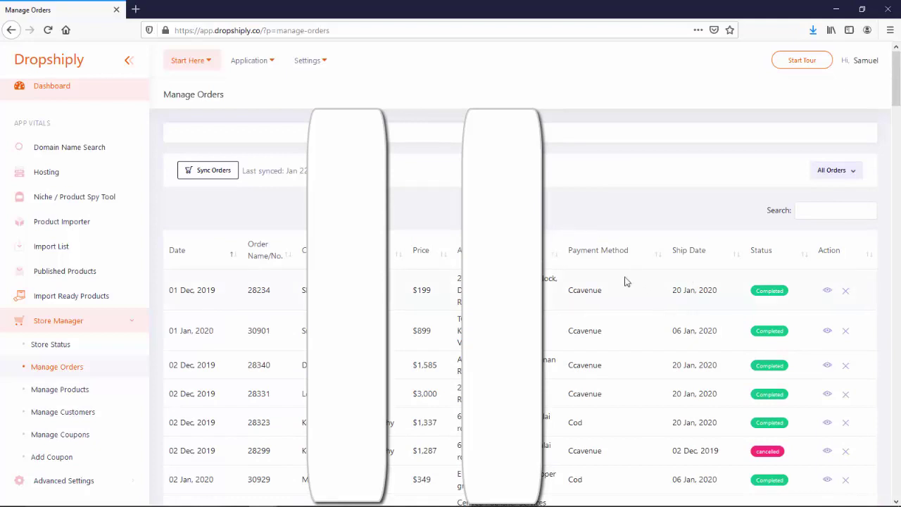
Step: Examine the orders' dates, prices, payment methods, ship dates and statuses, along with the order synchronization option
scroll(559, 204, down, 6)
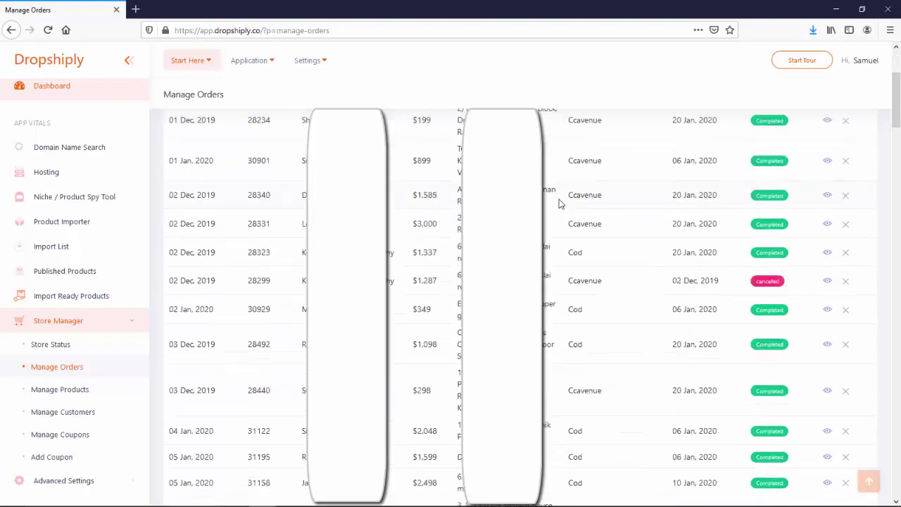
scroll(559, 203, down, 10)
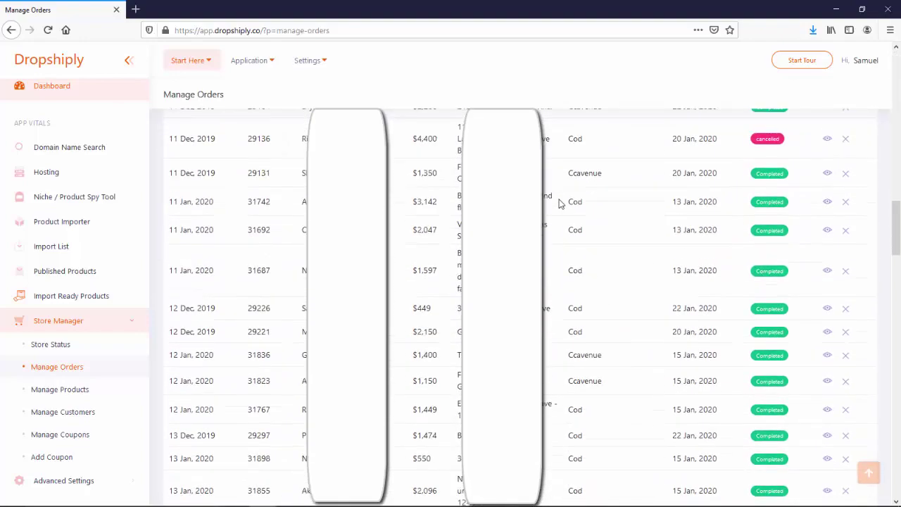
scroll(559, 204, up, 10)
scroll(559, 204, up, 5)
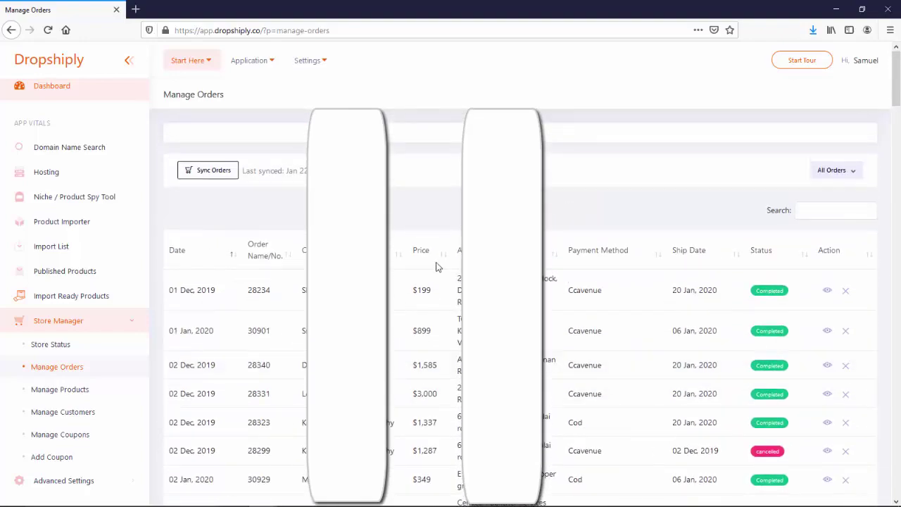
scroll(451, 281, down, 1)
scroll(454, 291, down, 15)
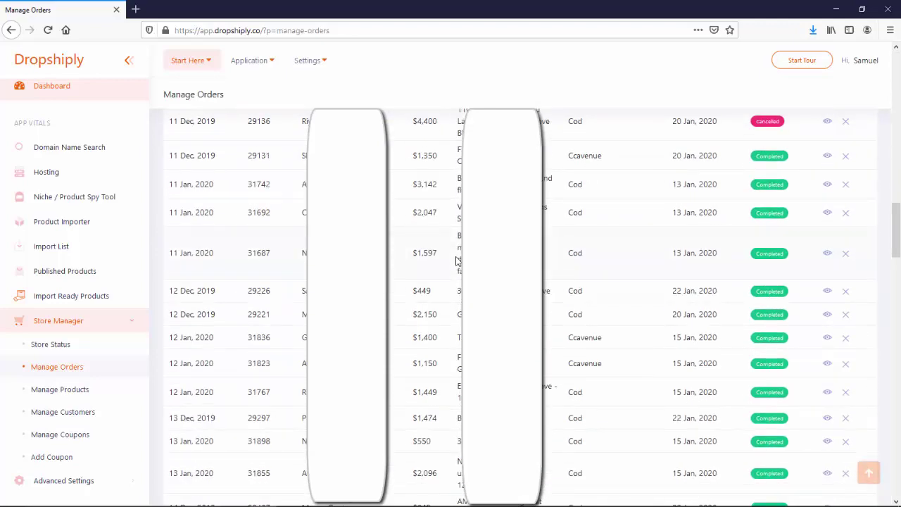
scroll(458, 260, up, 15)
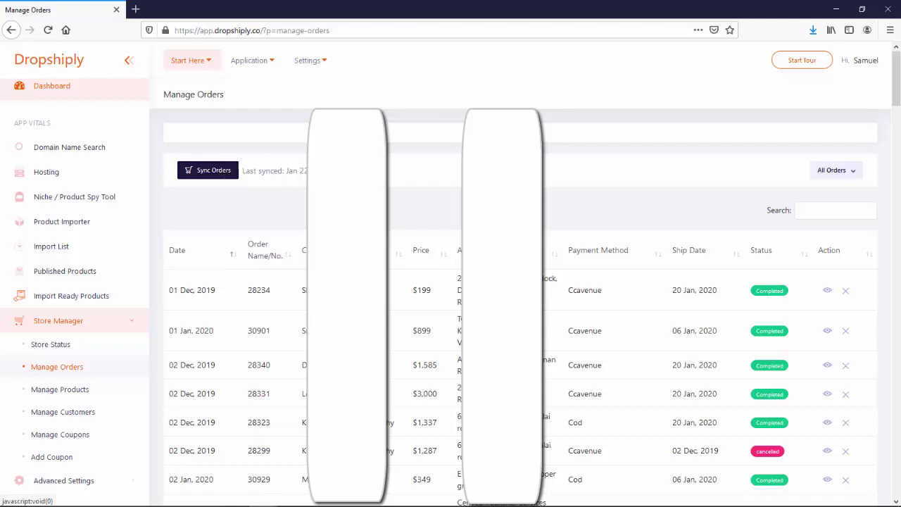
scroll(521, 317, down, 3)
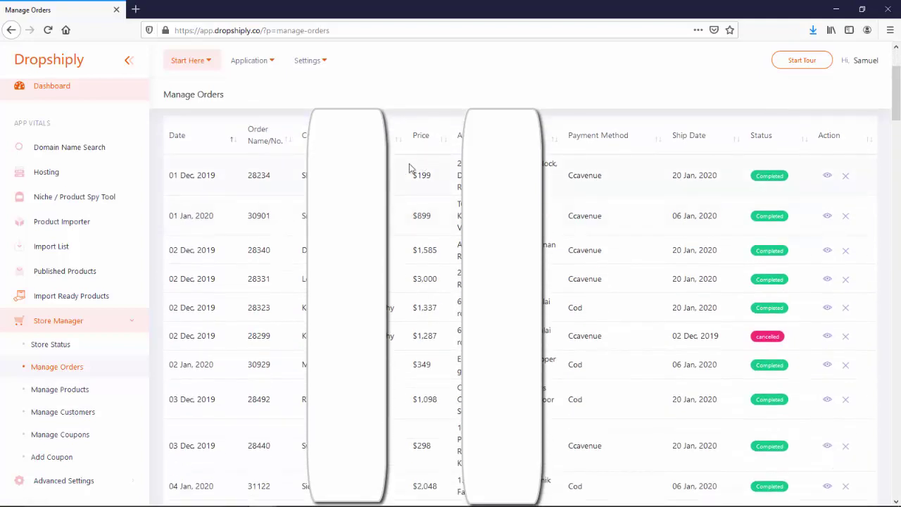
Step: Open Manage Products in the Store Manager and look through the store's products with their dates, prices, publishing statuses and stock types
click(83, 396)
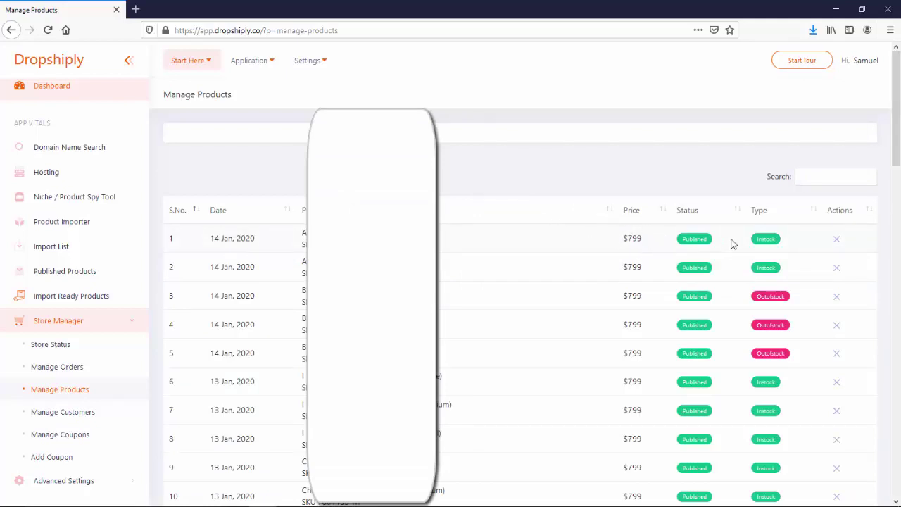
scroll(515, 221, down, 5)
scroll(515, 223, down, 3)
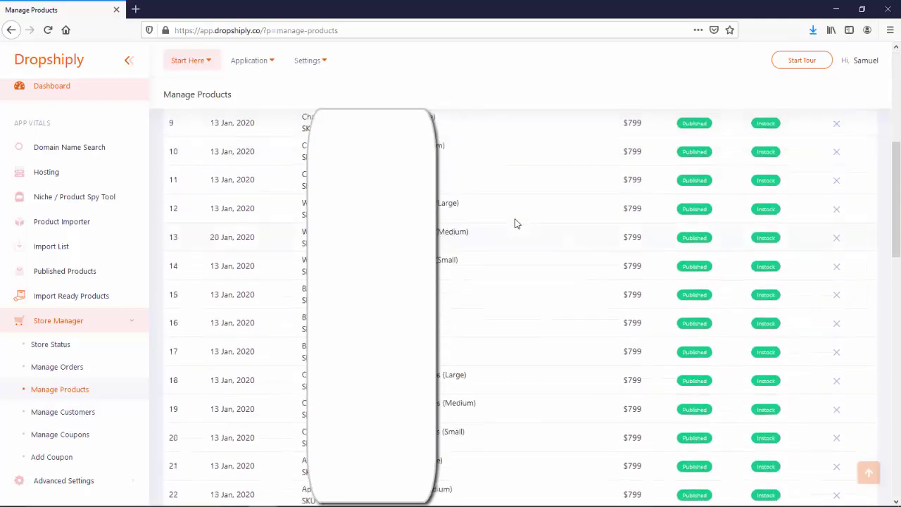
scroll(515, 223, up, 8)
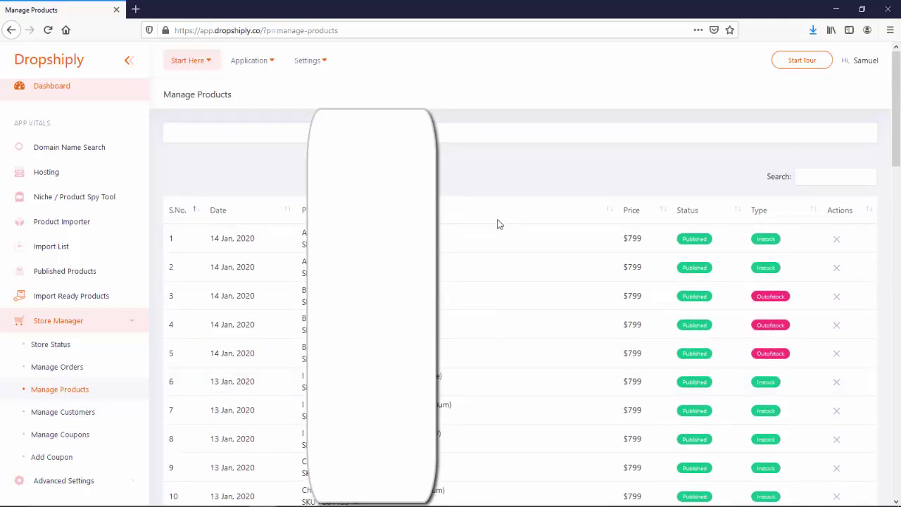
Step: Open Manage Customers in the Store Manager and look through the list of registered customers
click(112, 417)
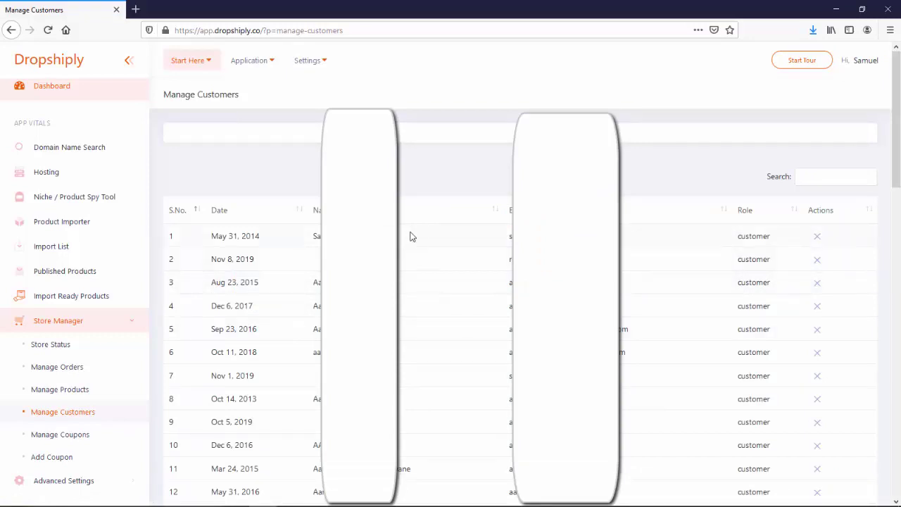
scroll(408, 236, down, 5)
scroll(401, 194, up, 5)
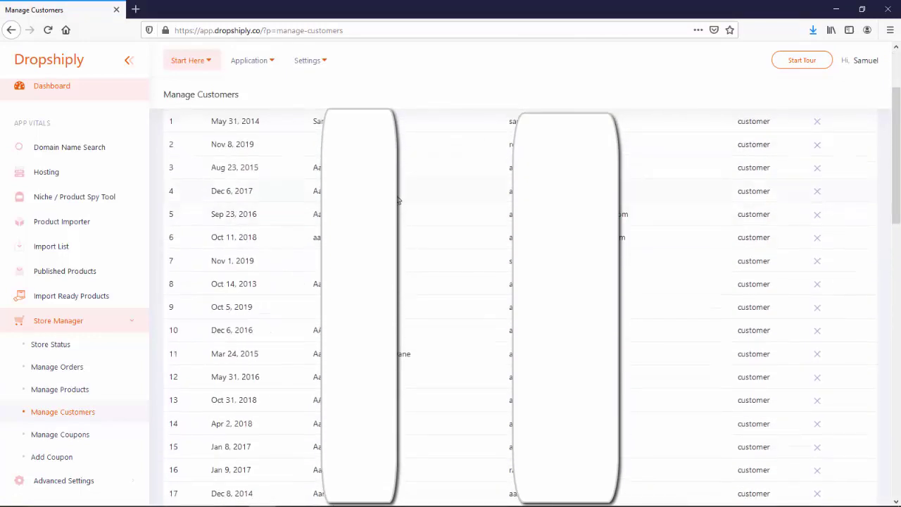
scroll(521, 295, down, 8)
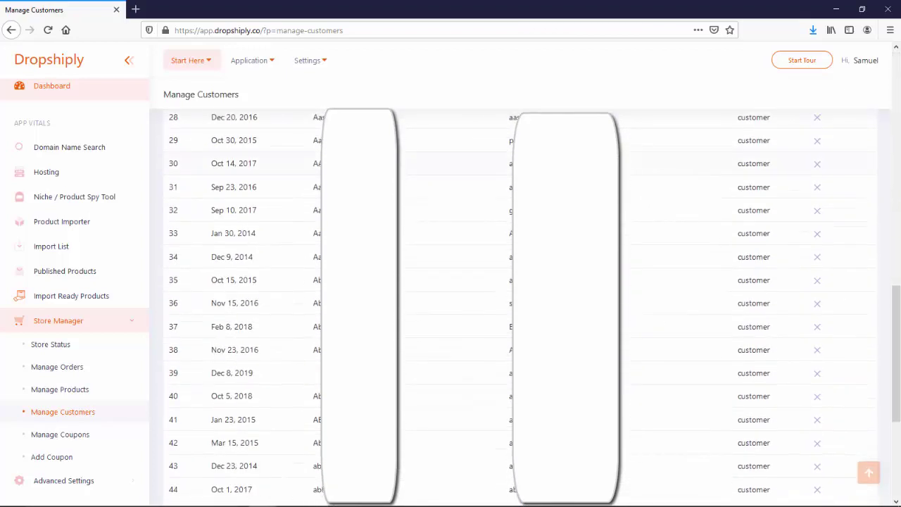
Step: View the store's existing coupons and examine the general, usage restriction and usage limit settings of the Add Coupon form
scroll(81, 349, down, 1)
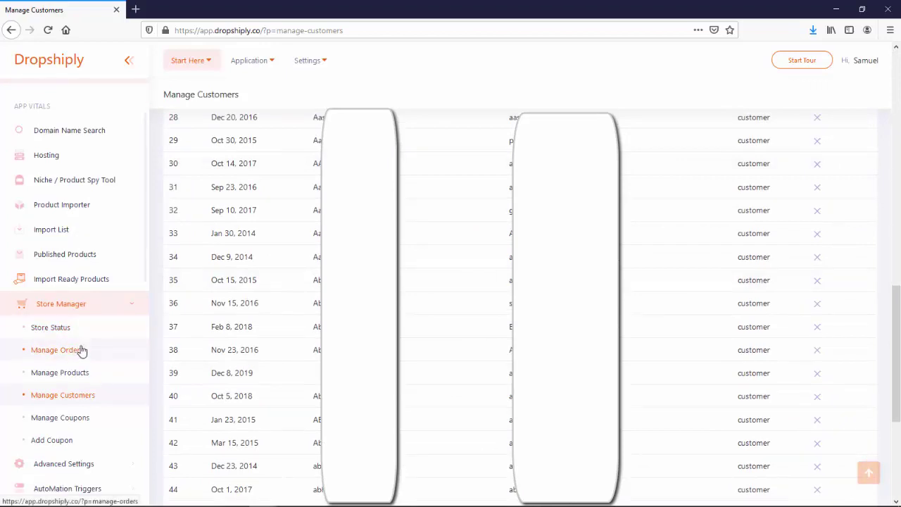
click(90, 420)
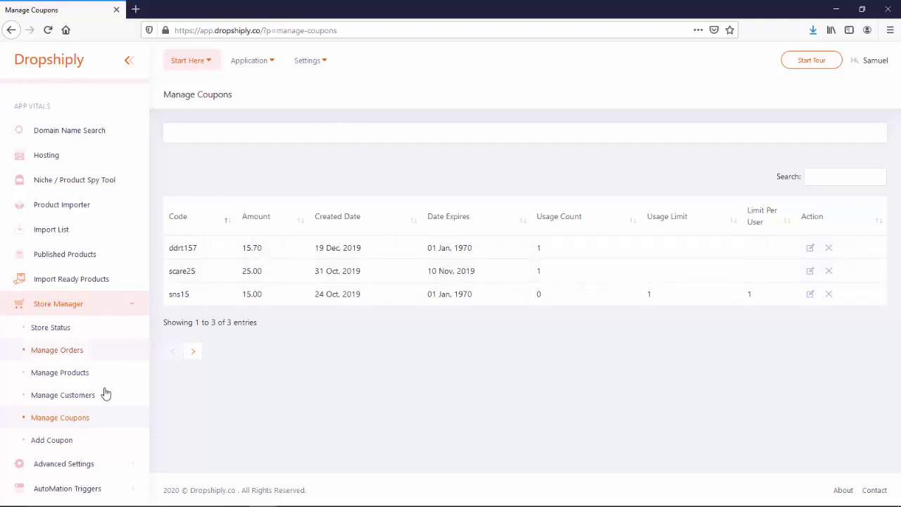
click(57, 442)
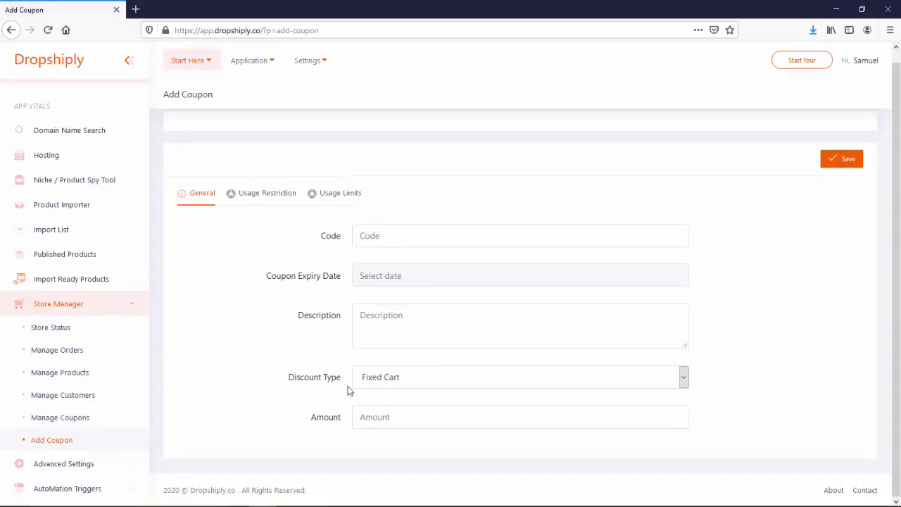
click(261, 195)
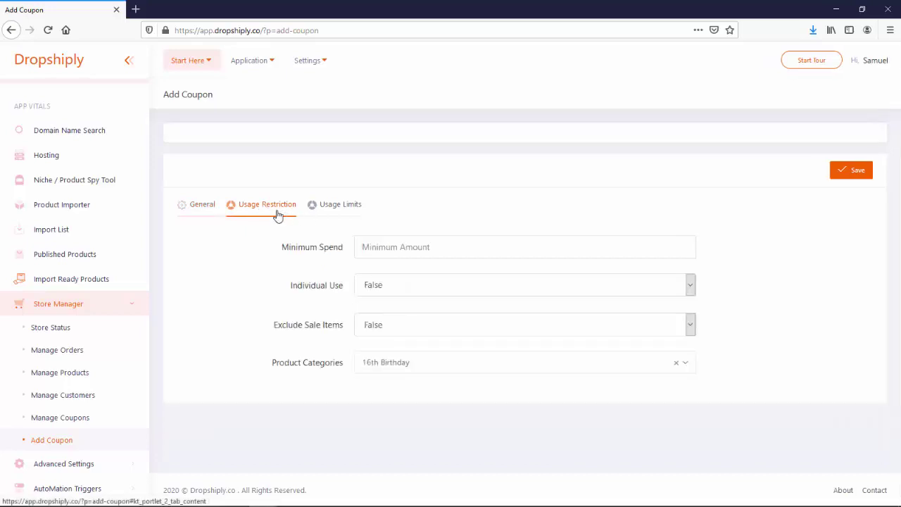
click(331, 209)
click(406, 248)
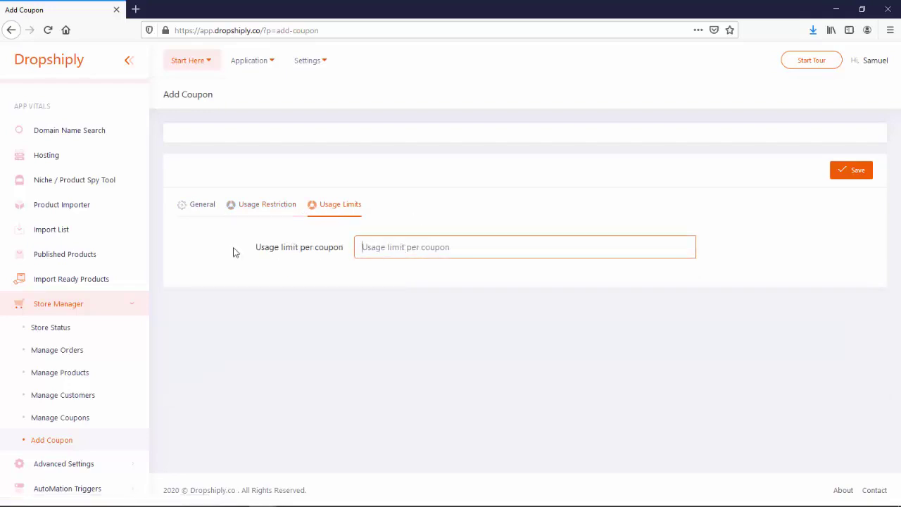
click(202, 204)
scroll(127, 262, down, 1)
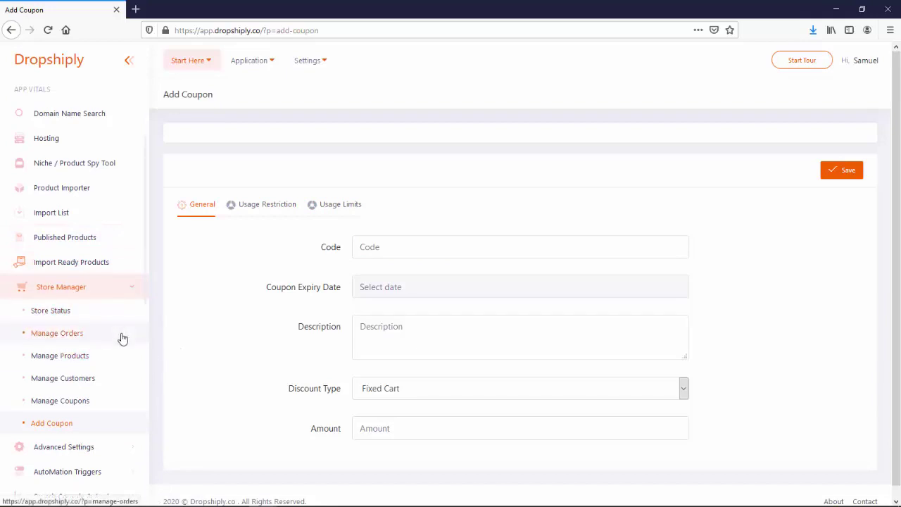
Step: In the advanced Order Settings, clear the order message content and set the order note type to Customer Message
scroll(117, 378, down, 5)
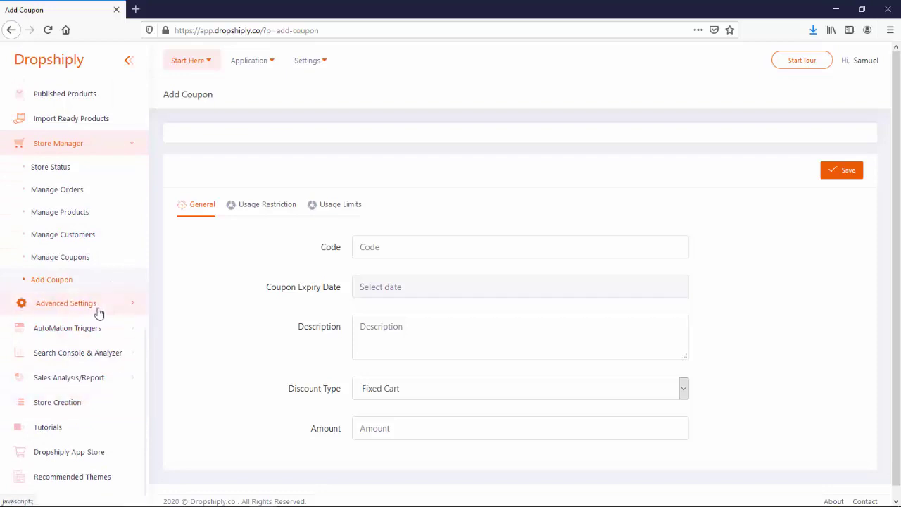
click(95, 305)
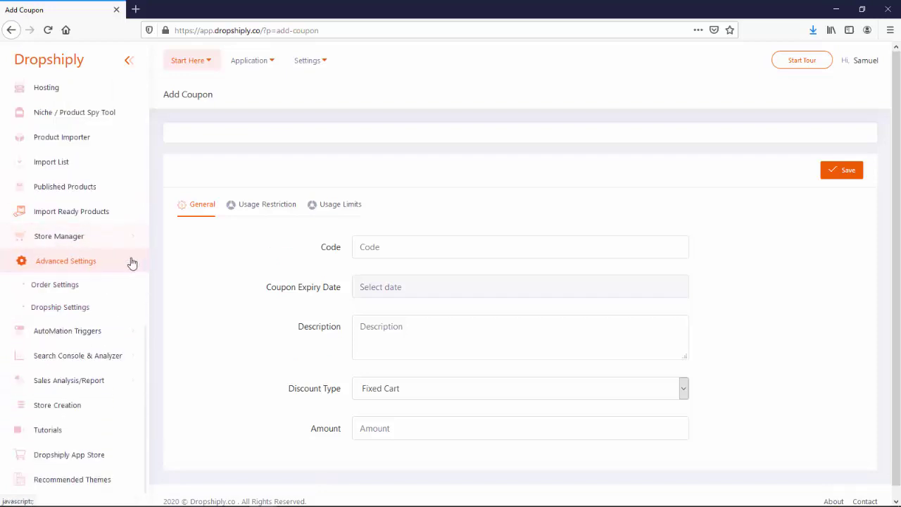
click(70, 285)
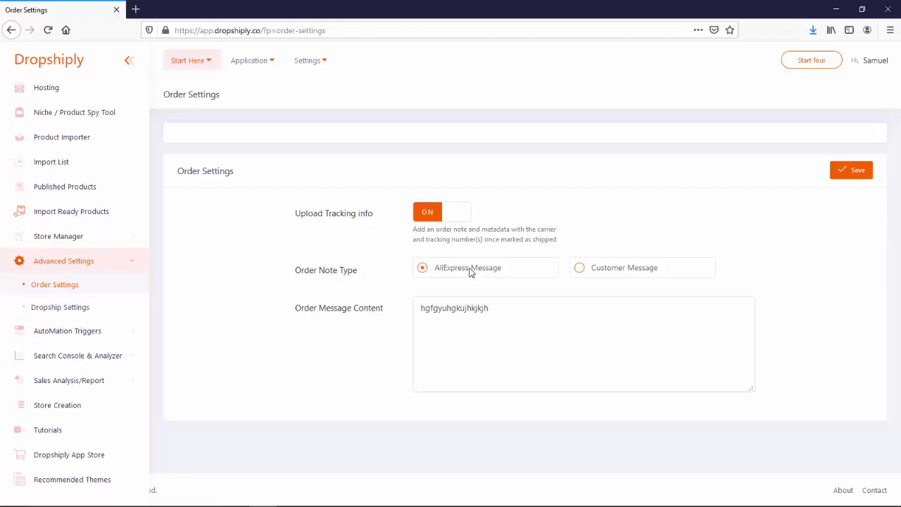
drag(483, 311, 402, 306)
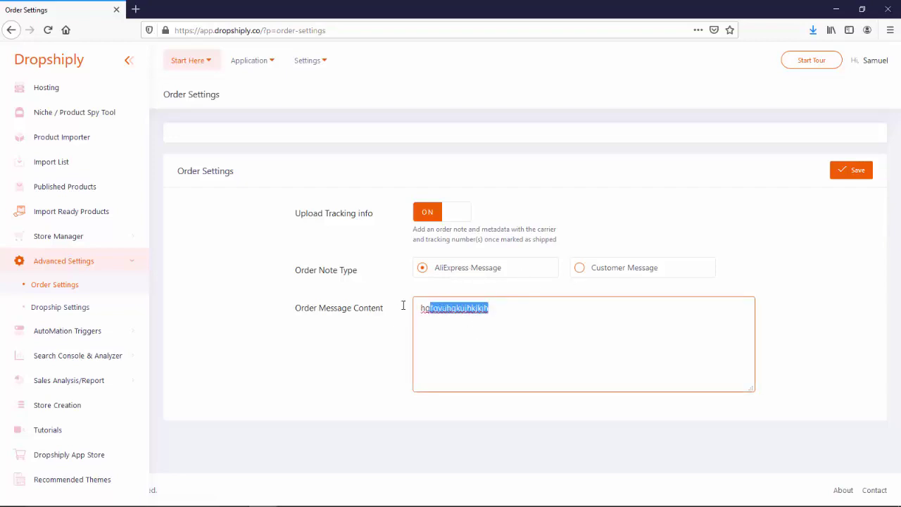
key(BackSpace)
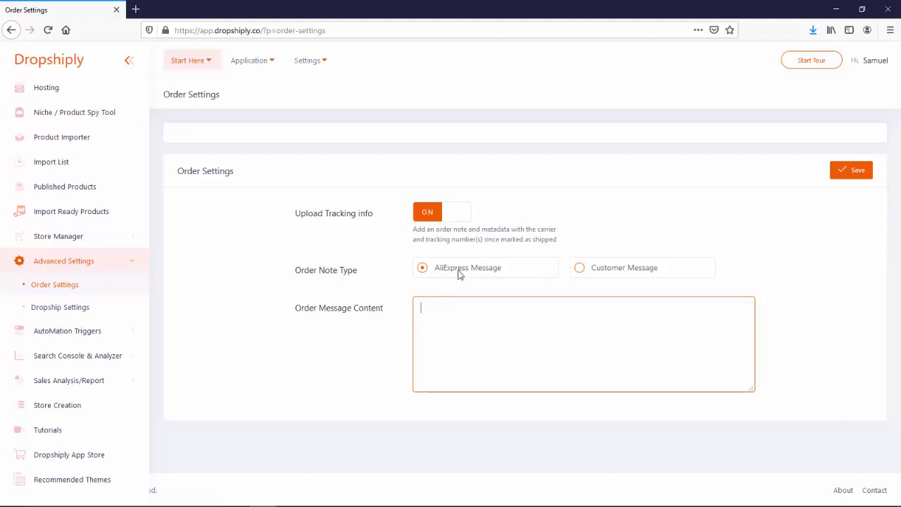
click(579, 270)
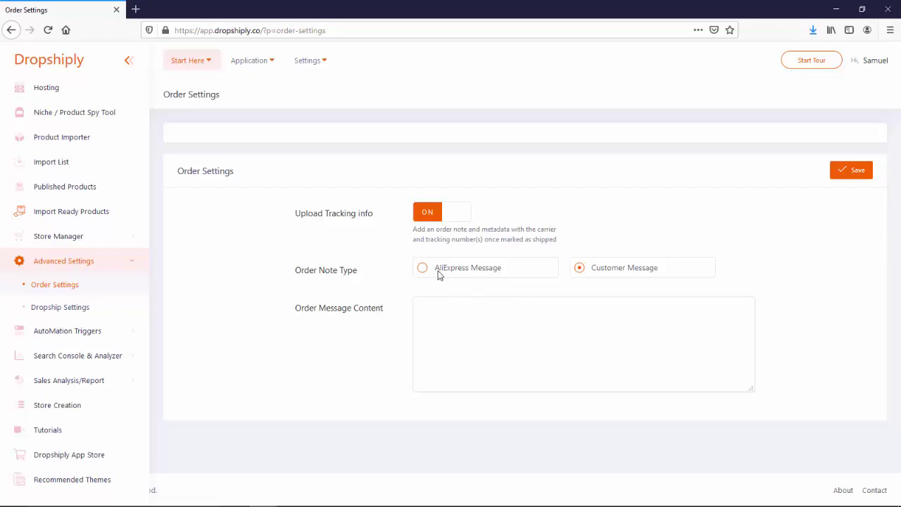
Step: Open Dropship Settings and examine the description preference and the pricing rules with their cost ranges
click(88, 306)
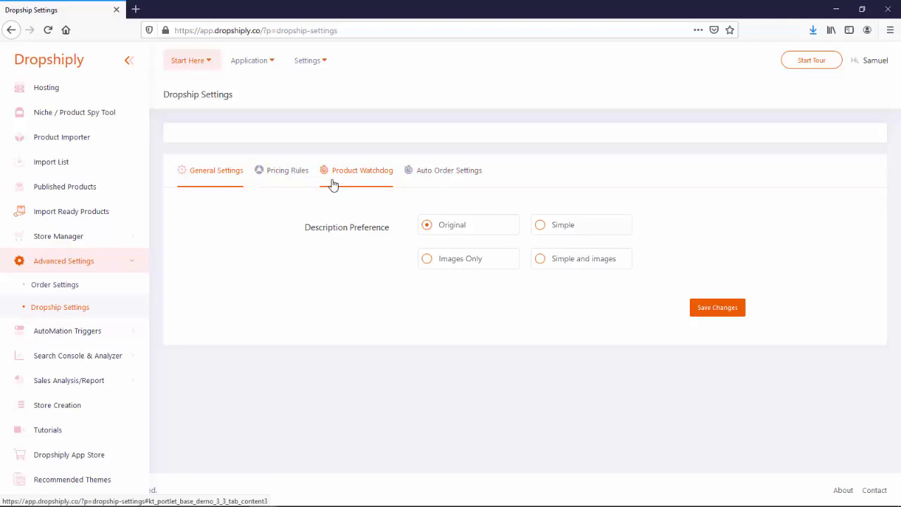
click(278, 173)
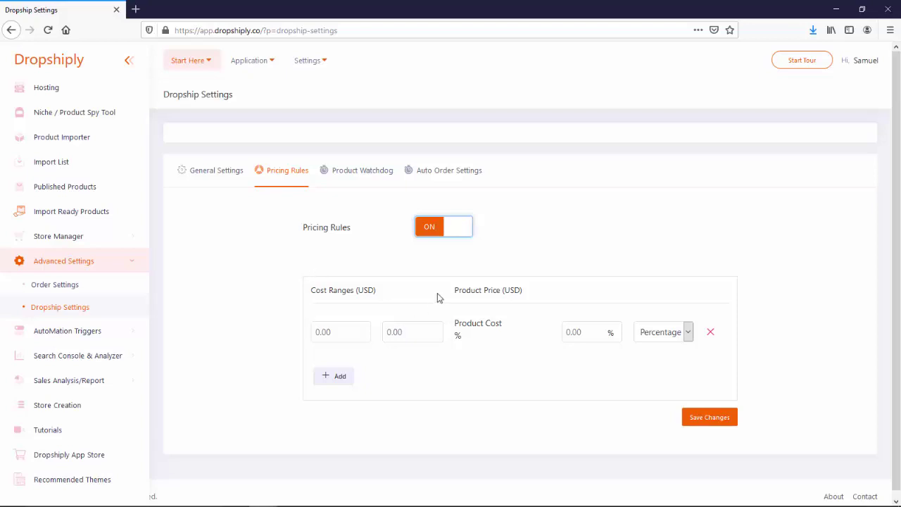
scroll(276, 301, down, 1)
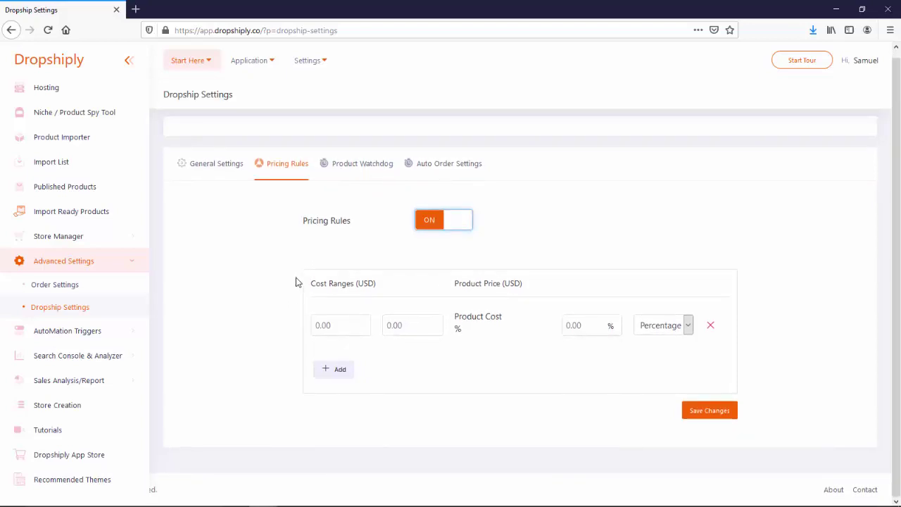
Step: Try out the Inventory Watchdog, restock and Price Monitor options under Product Watchdog, and switch them back off
click(363, 175)
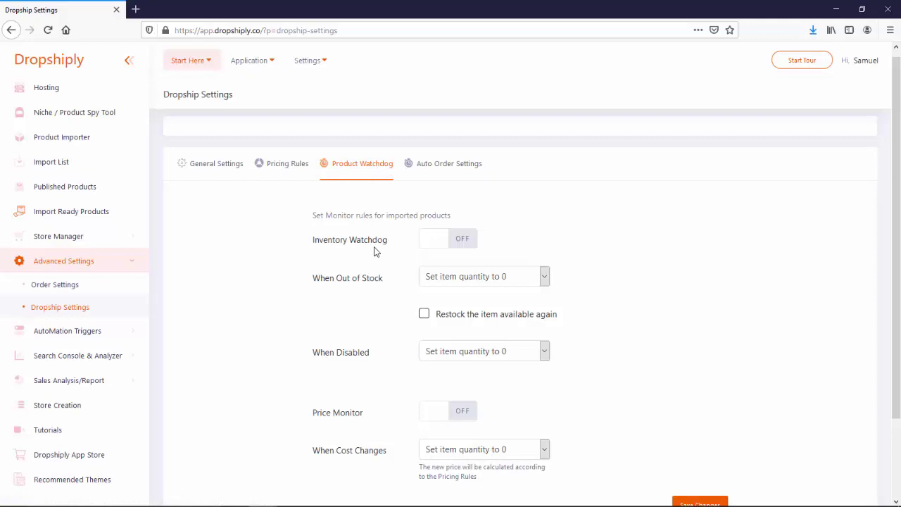
click(465, 241)
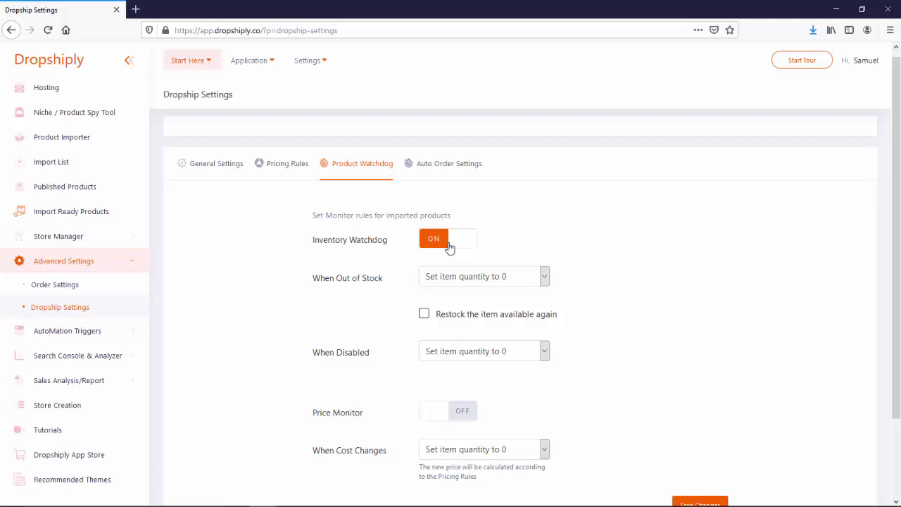
scroll(413, 270, down, 2)
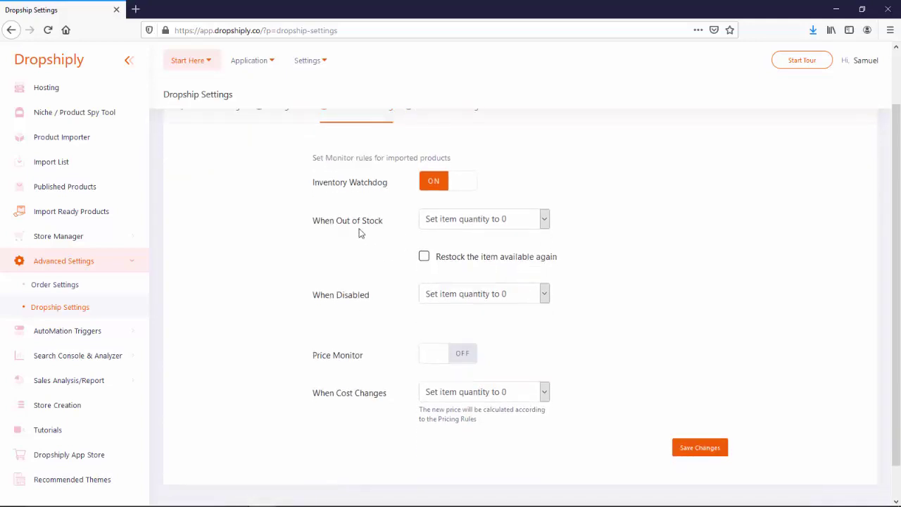
click(423, 258)
click(423, 258)
click(431, 358)
click(443, 360)
click(543, 391)
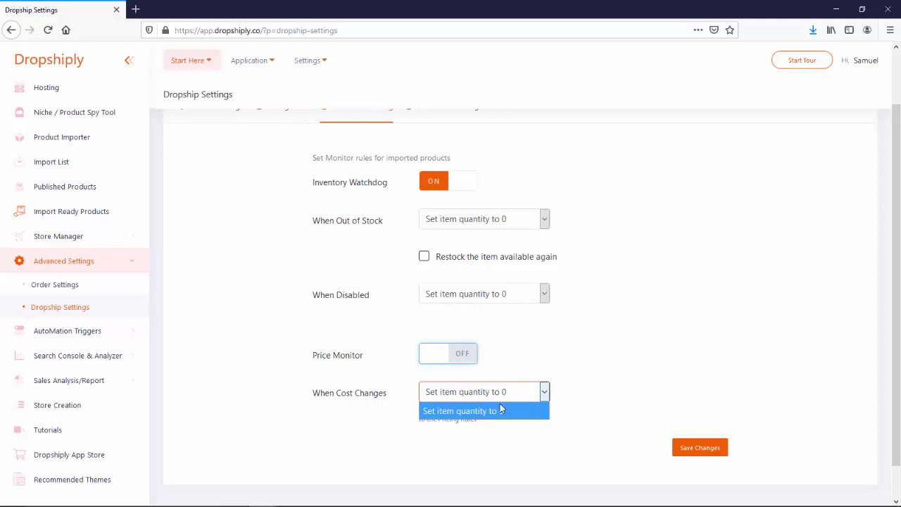
click(318, 373)
scroll(310, 267, up, 2)
click(436, 247)
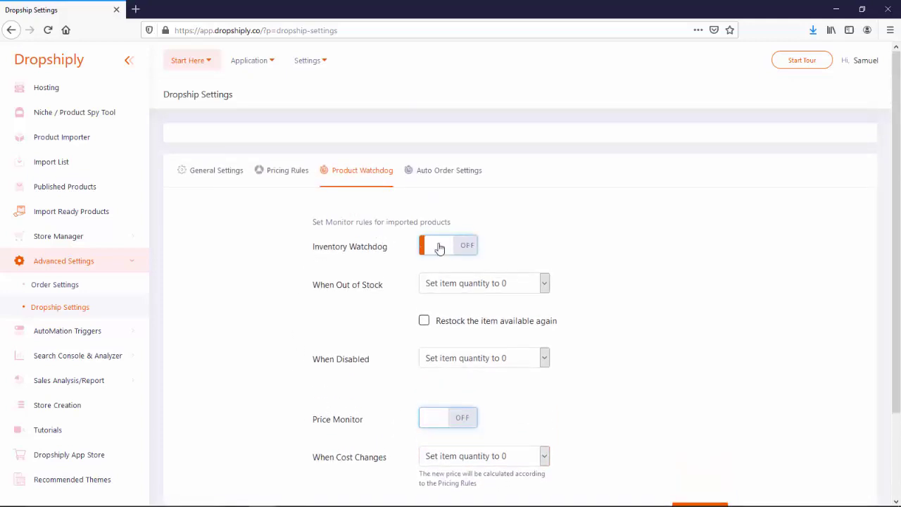
Step: Examine the Auto Order Settings, including auto fulfillment, the phone number override choices and the purchase note
click(425, 174)
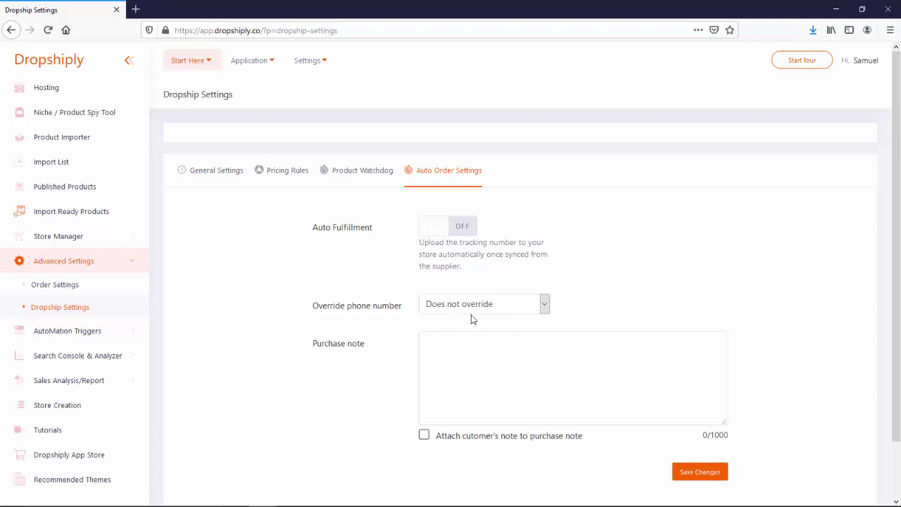
click(545, 305)
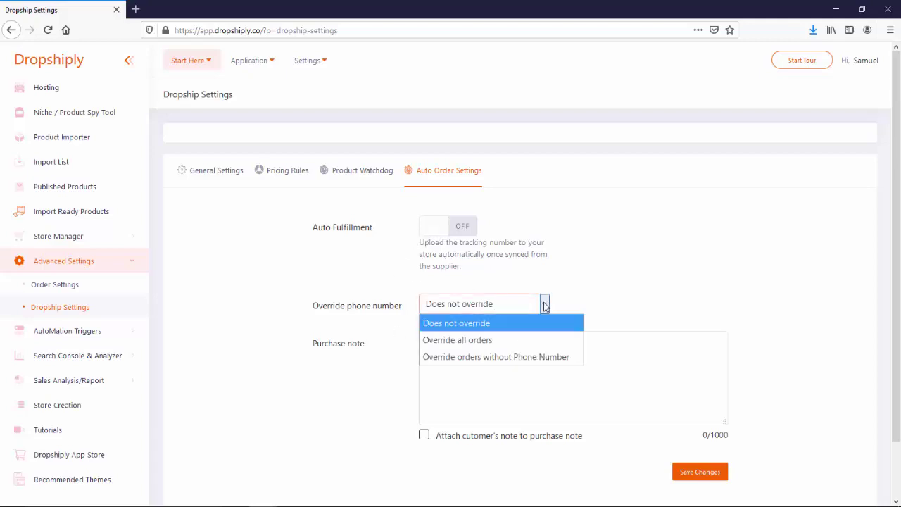
click(590, 331)
scroll(333, 301, down, 2)
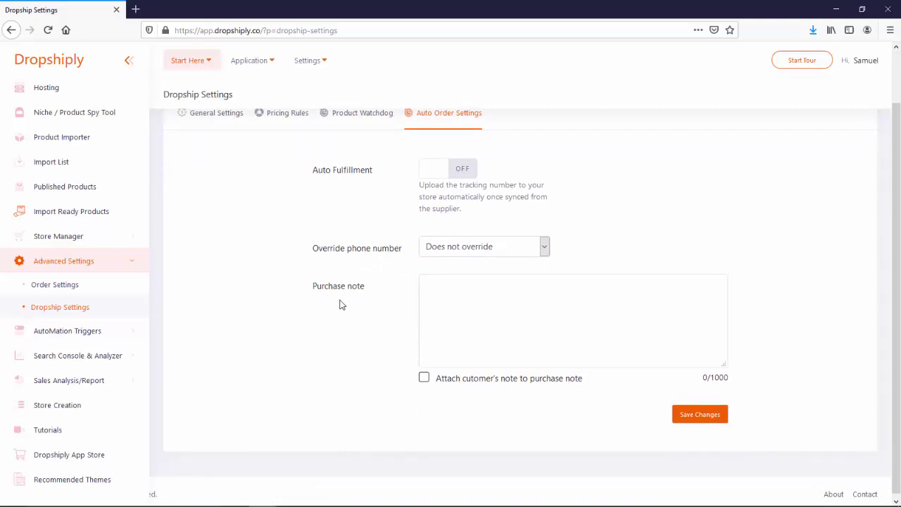
click(452, 297)
triple_click(428, 286)
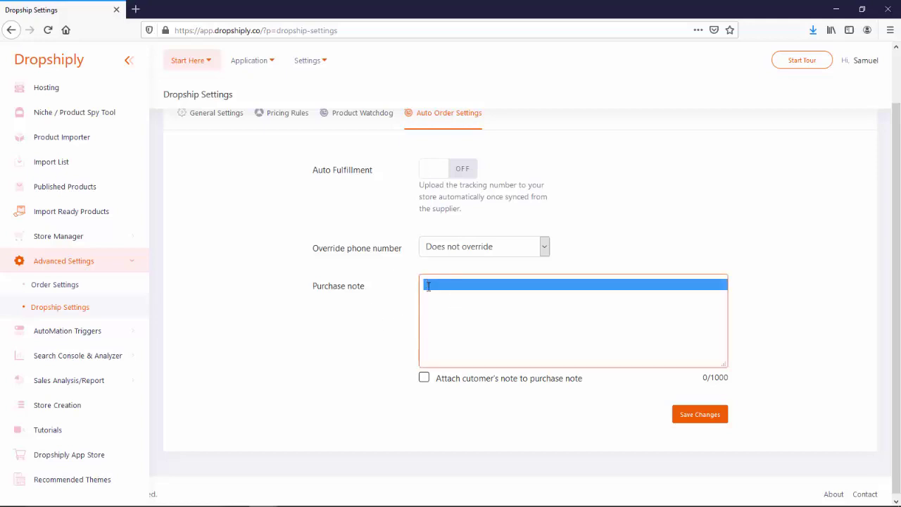
click(398, 309)
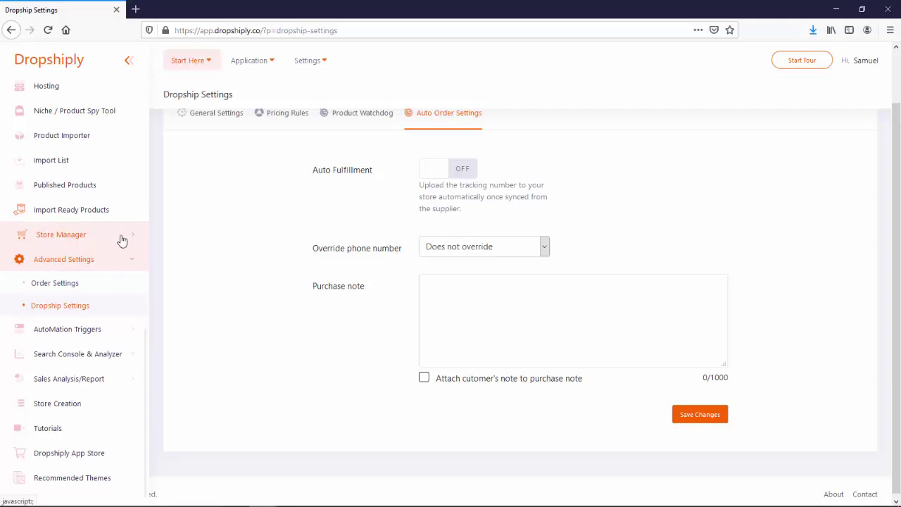
Step: Open Add Automation and deselect the connected trigger apps: sendy, GetResponse, Aweber, Google Sheets, Jet Pack, Woo Commerce and Wordpress
click(119, 329)
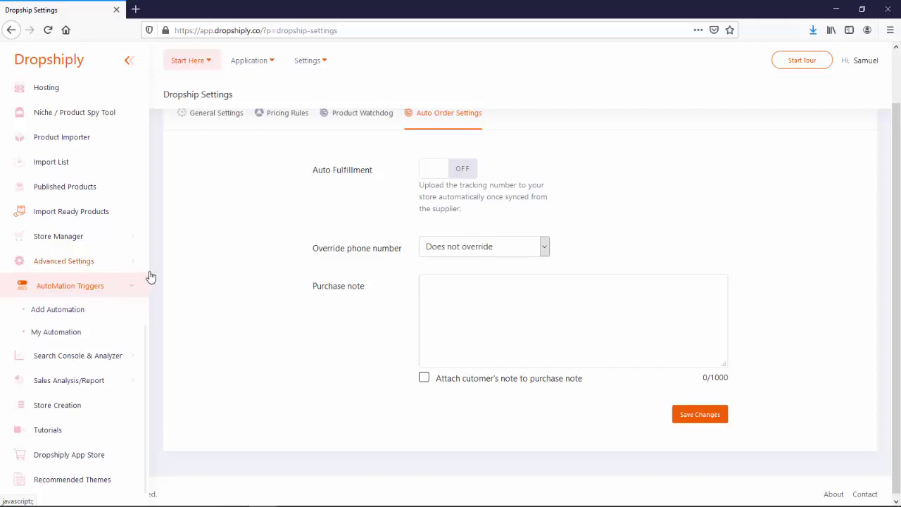
click(104, 308)
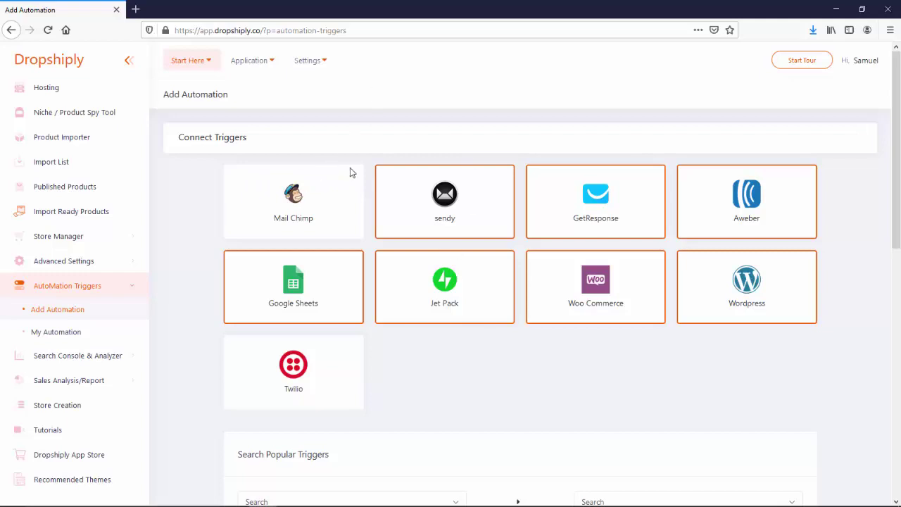
click(448, 211)
click(471, 258)
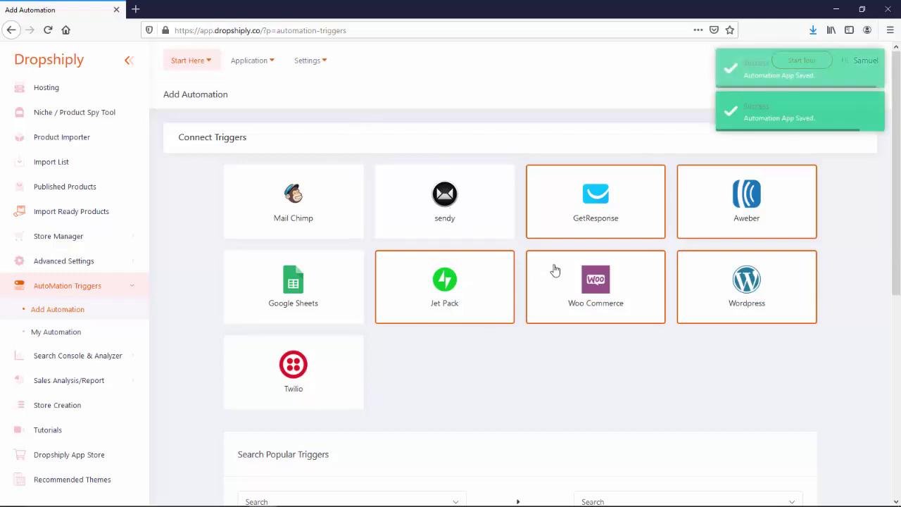
click(563, 269)
click(598, 194)
click(680, 187)
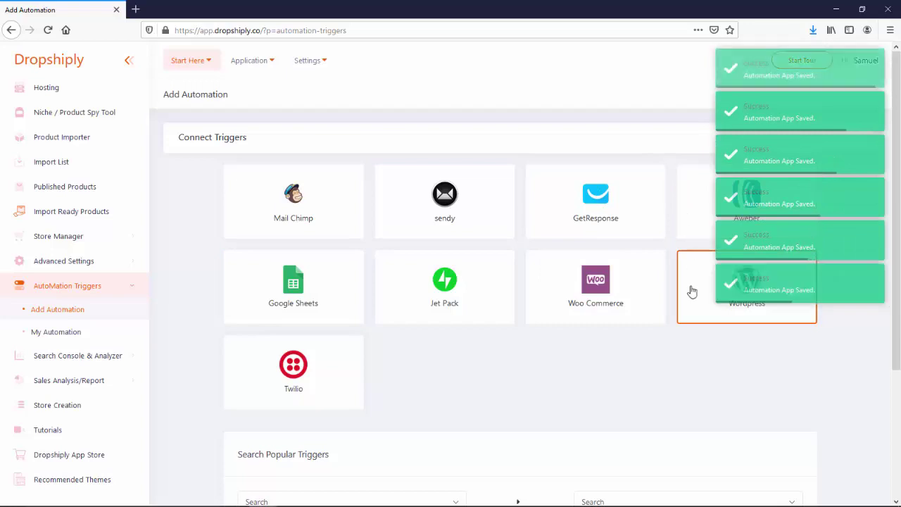
click(690, 291)
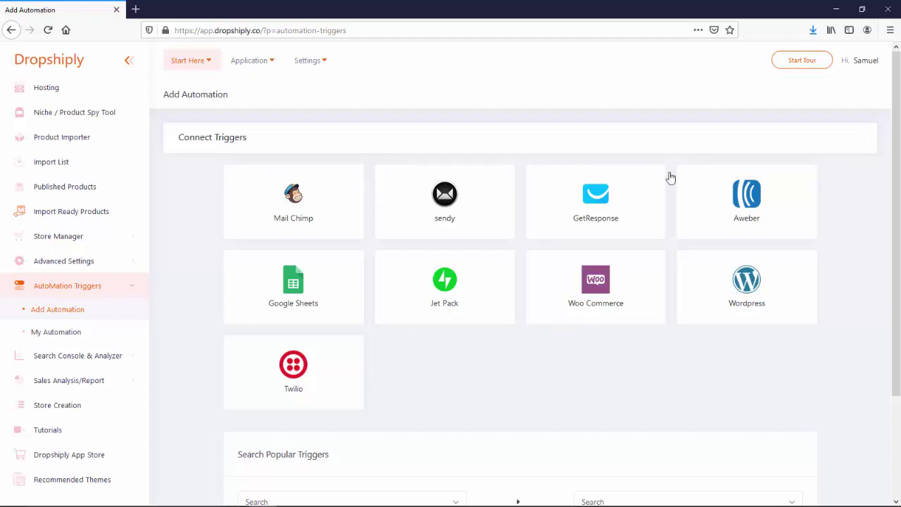
Step: Select the Aweber trigger app and examine the most popular triggers offered for it
click(749, 198)
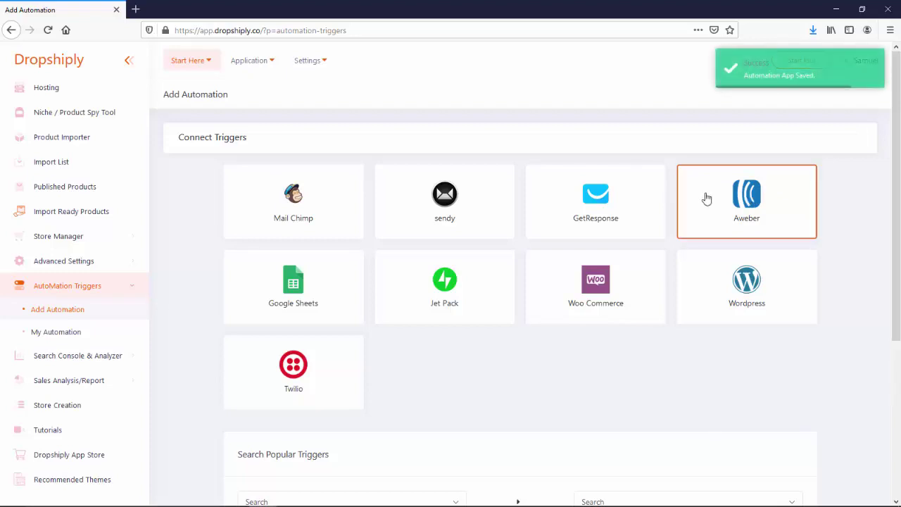
scroll(704, 197, down, 5)
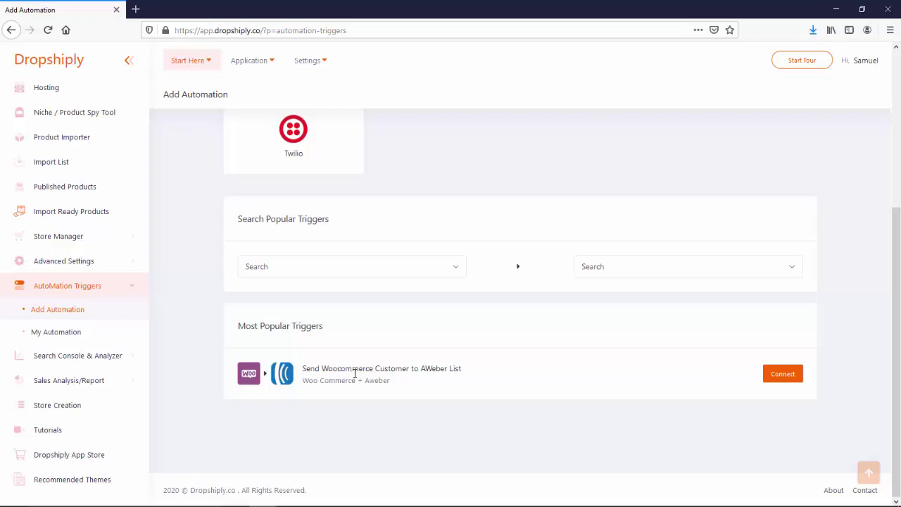
scroll(384, 320, up, 4)
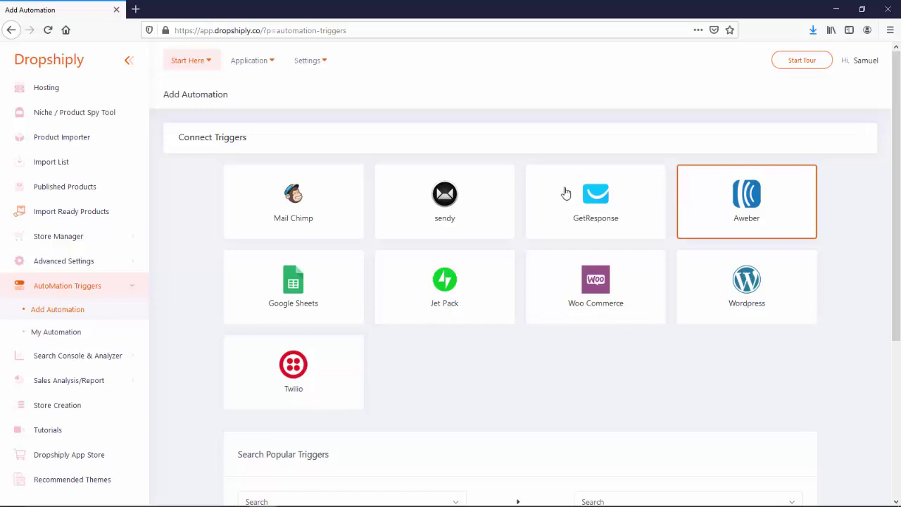
scroll(542, 206, down, 5)
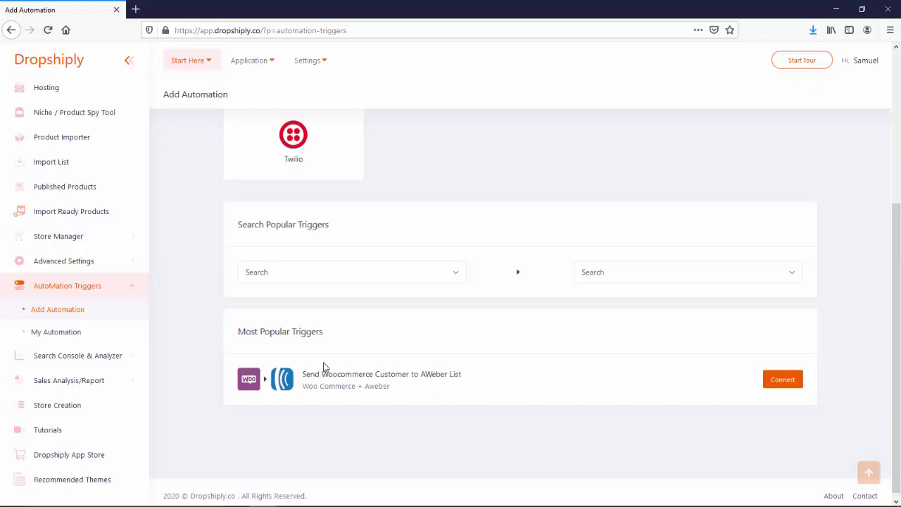
scroll(413, 268, up, 3)
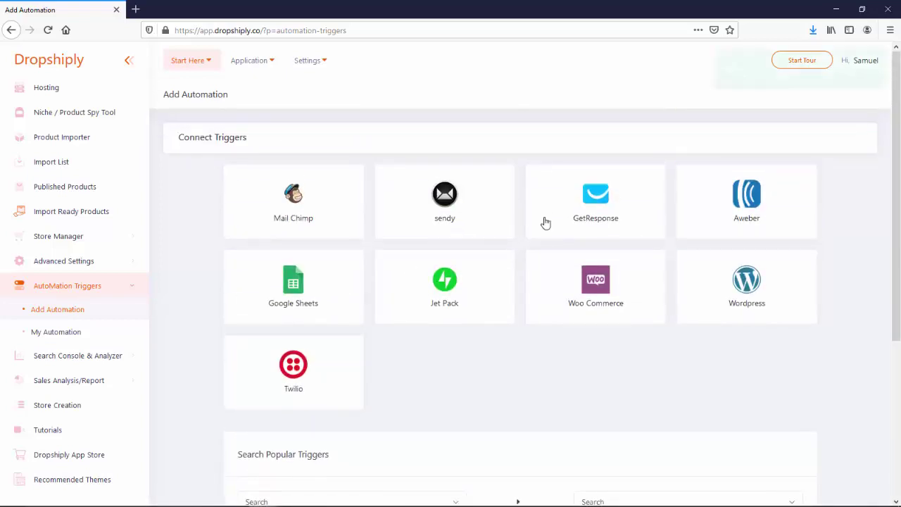
Step: Select the Google Sheets trigger app, examine its most popular triggers and deselect it again
click(315, 281)
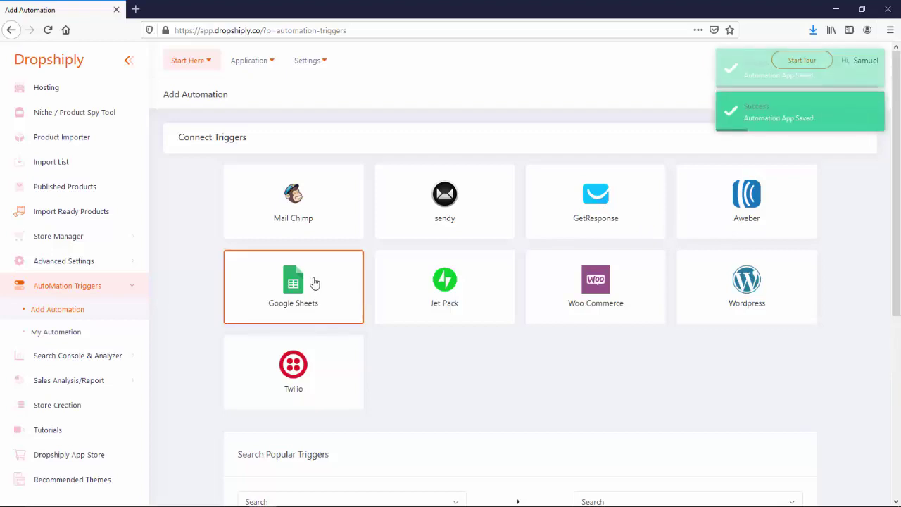
scroll(404, 289, down, 5)
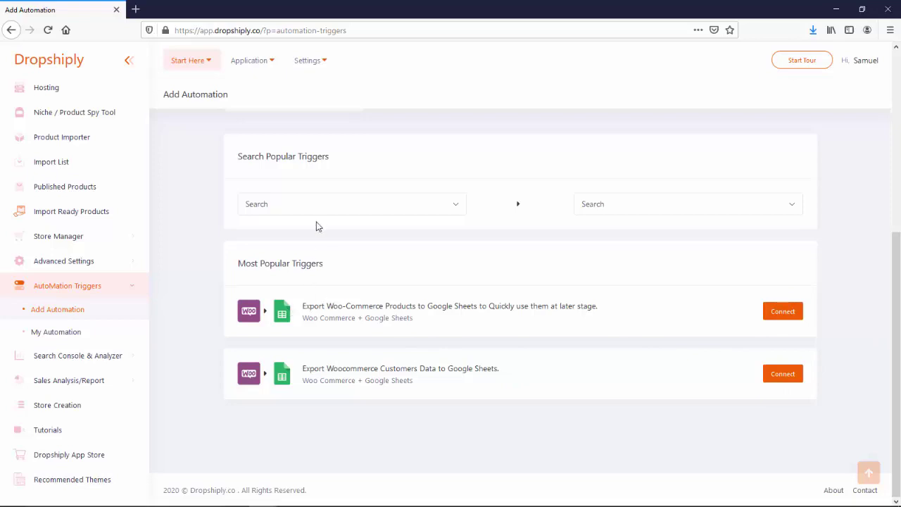
scroll(317, 225, up, 4)
click(240, 275)
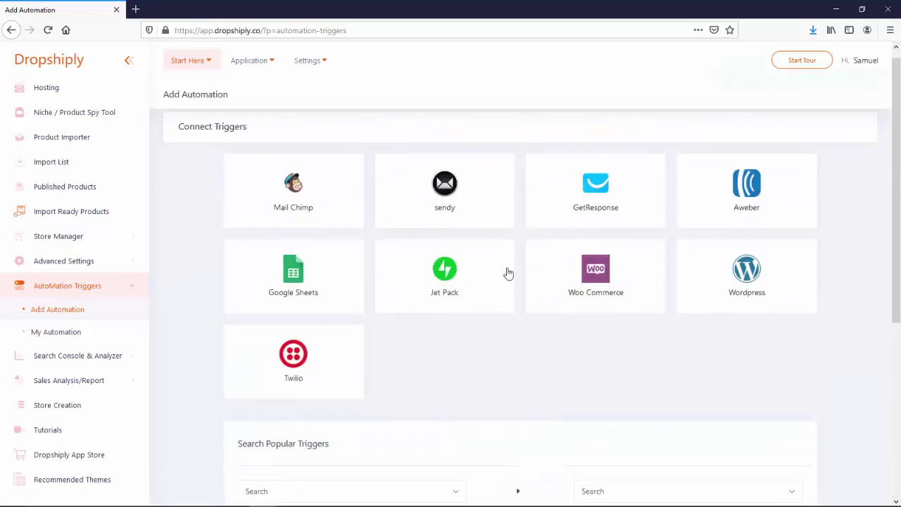
Step: Select the Woo Commerce trigger app, examine its most popular triggers and deselect it again
click(609, 267)
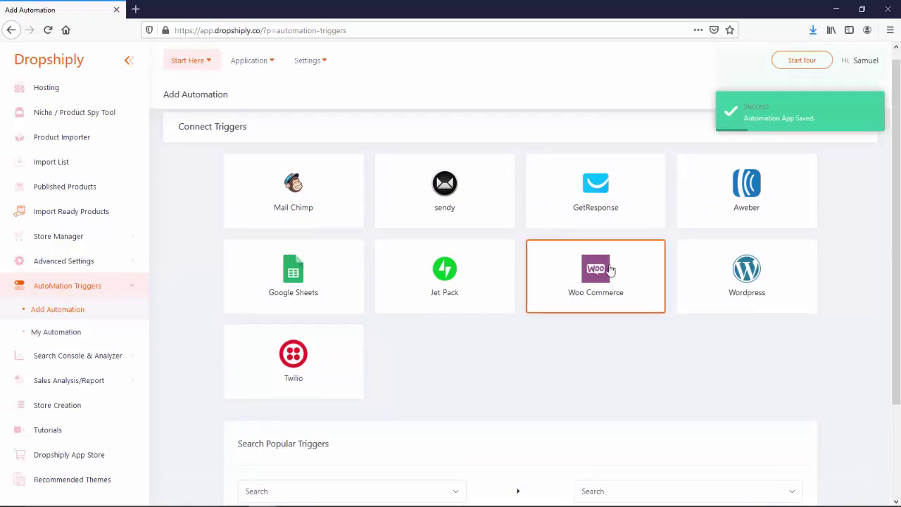
scroll(610, 268, down, 3)
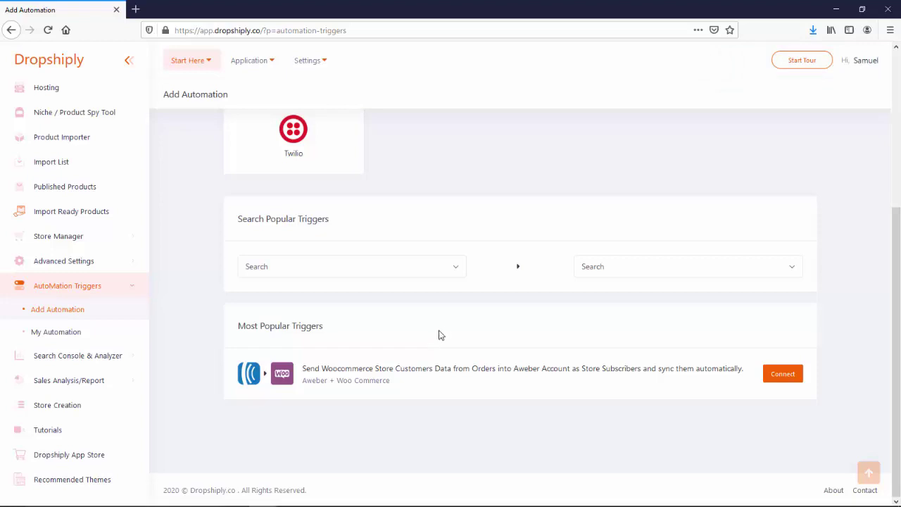
scroll(730, 302, up, 4)
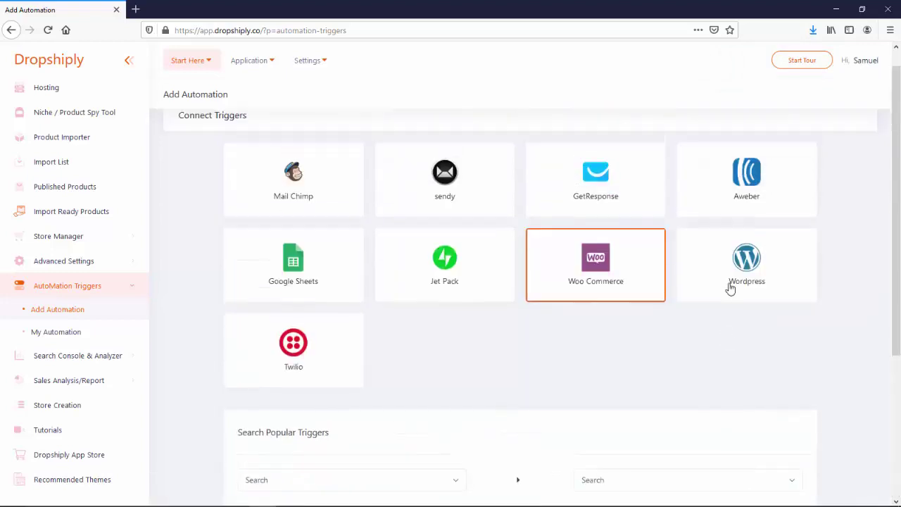
click(633, 286)
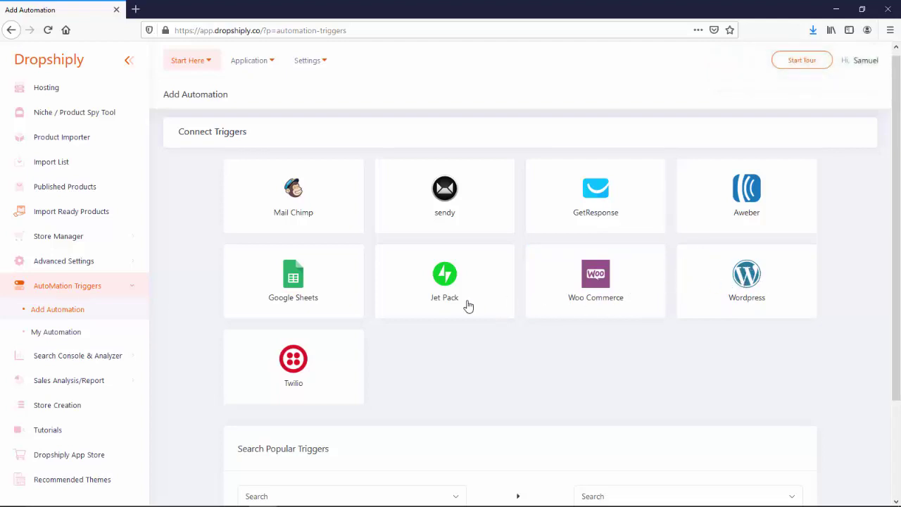
Step: Select the Twilio trigger app, examine its order and store summary message triggers and deselect it again
scroll(331, 359, down, 3)
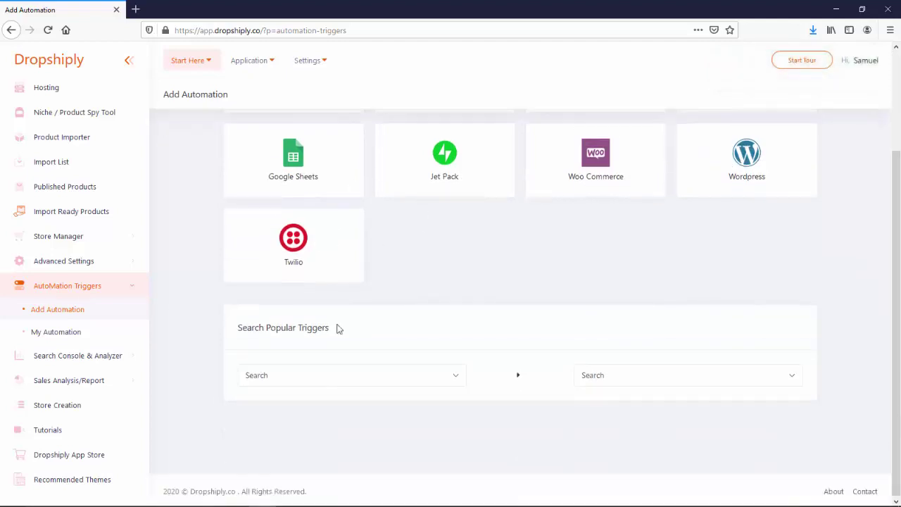
click(348, 253)
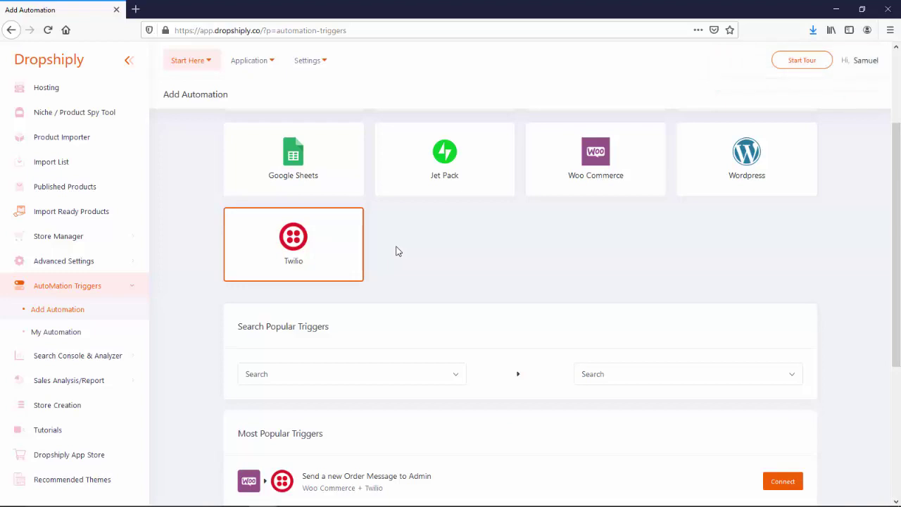
scroll(395, 295, down, 5)
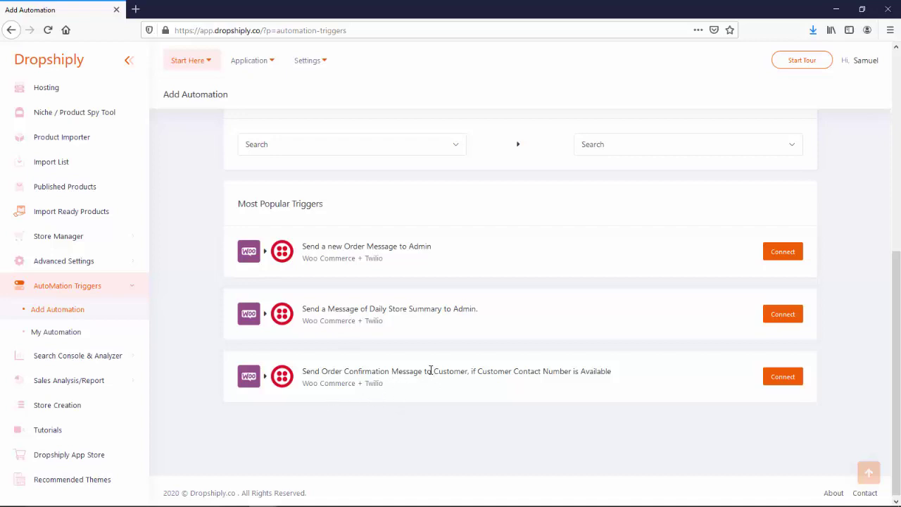
scroll(430, 357, up, 5)
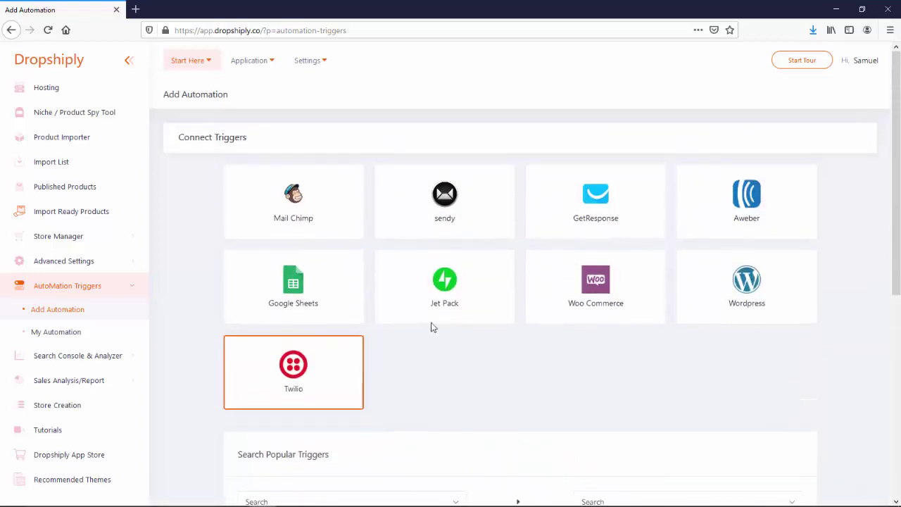
click(258, 357)
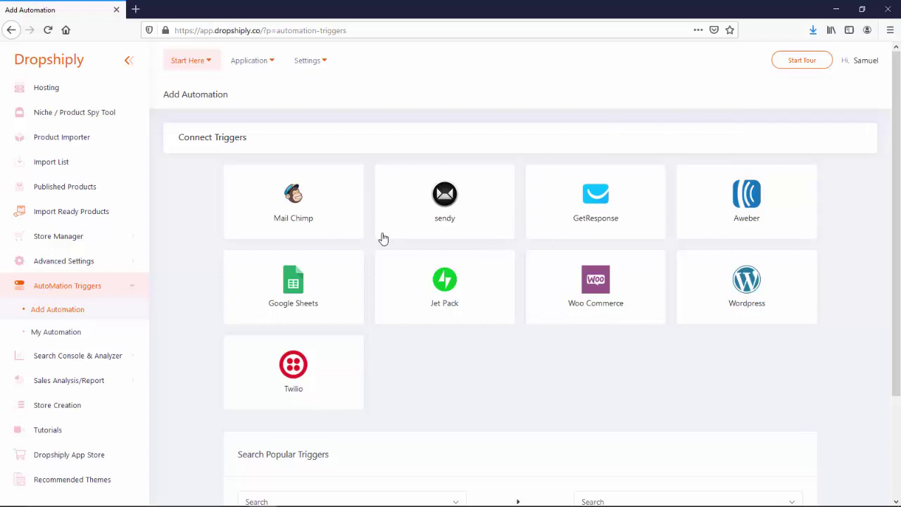
Step: Open My Automation to check for connected automation triggers
scroll(193, 342, down, 2)
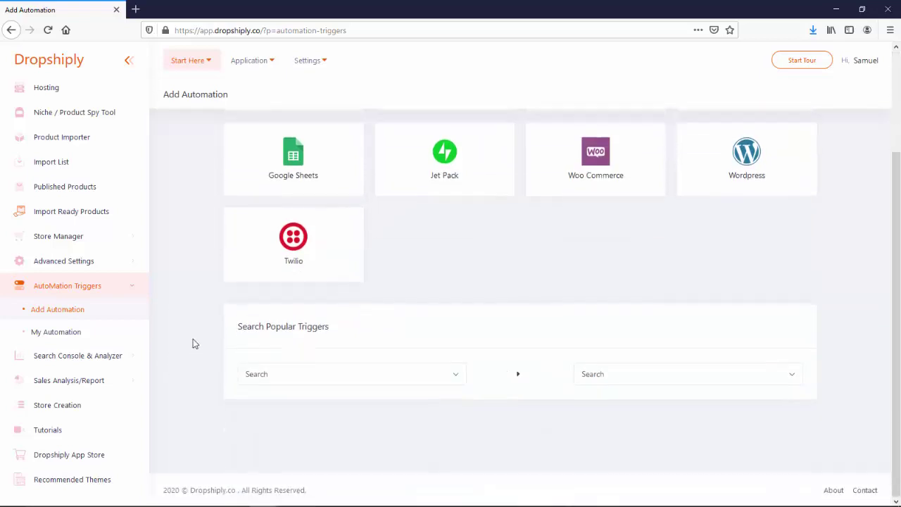
click(71, 332)
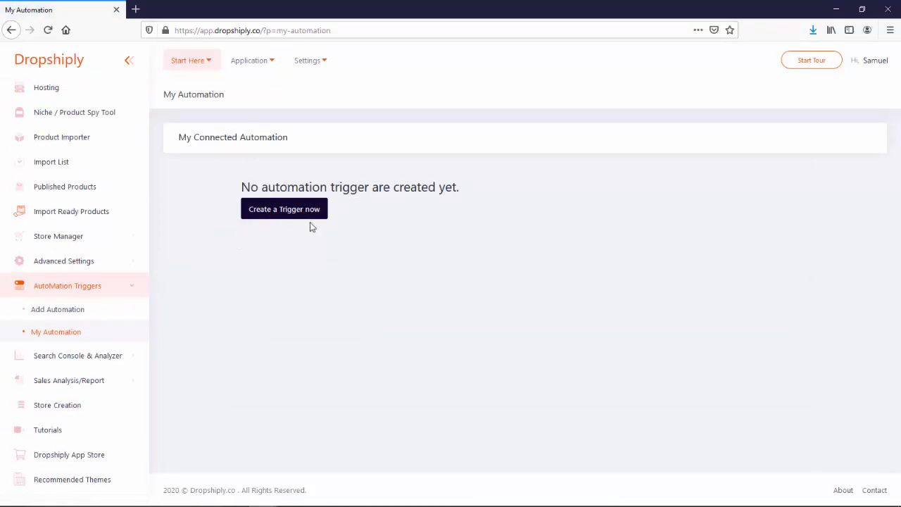
Step: Open the Search Console report and examine the Top Pages table with its click, impression, CTR and position columns
click(90, 360)
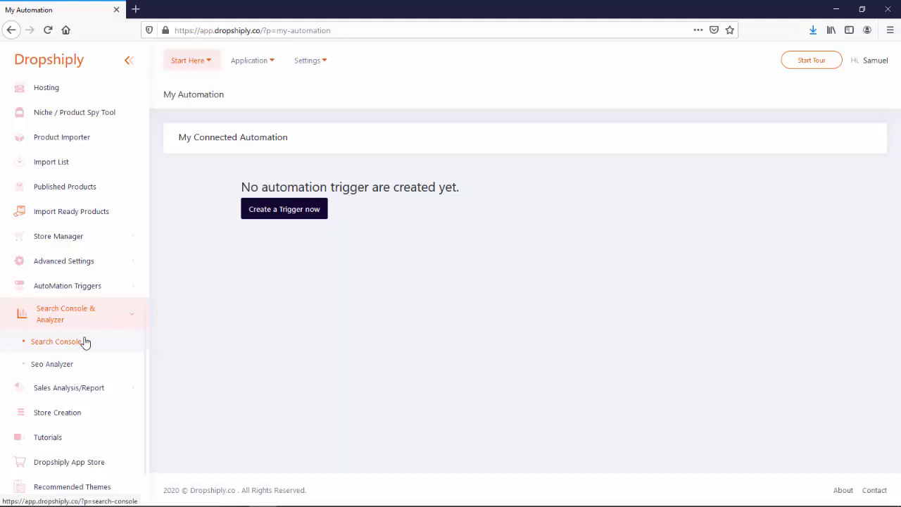
click(85, 341)
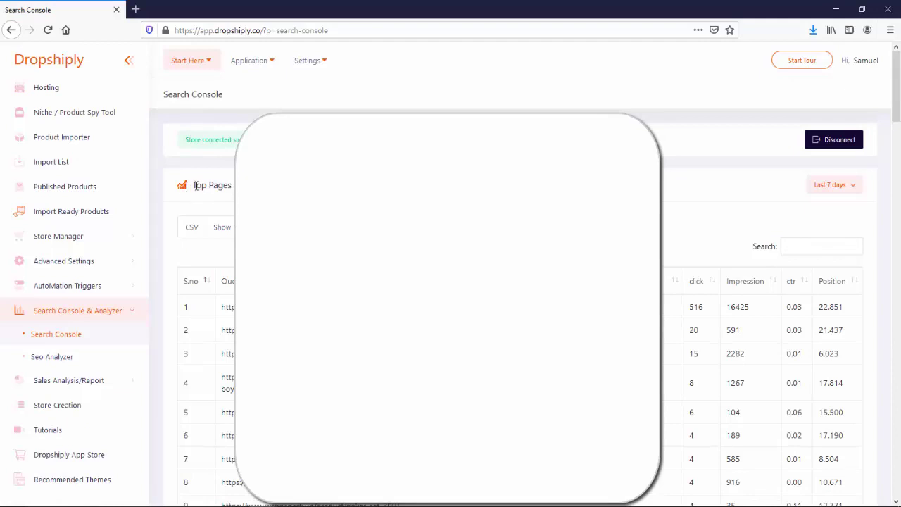
scroll(211, 185, down, 5)
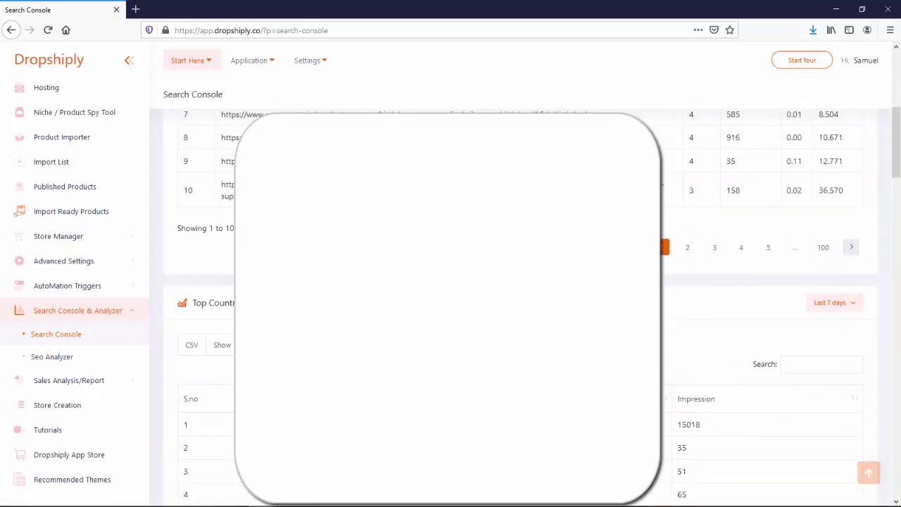
scroll(708, 185, up, 5)
scroll(740, 232, down, 2)
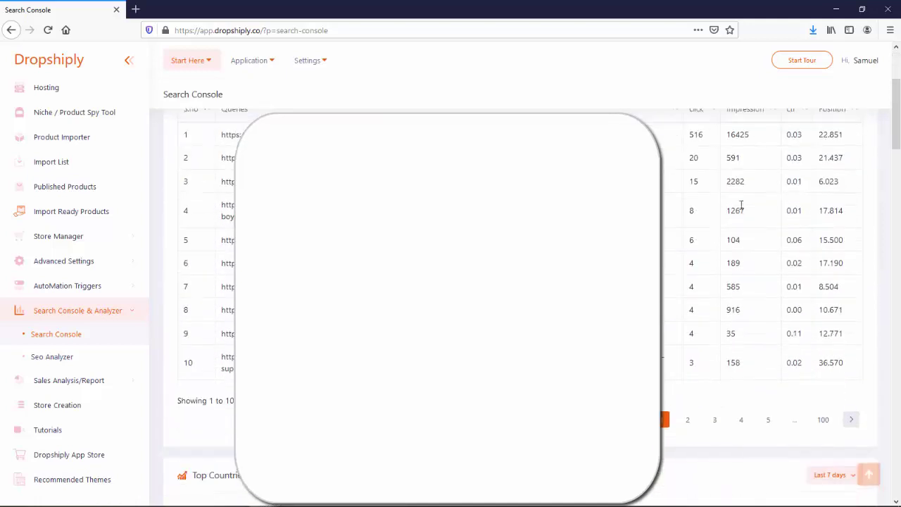
scroll(741, 205, up, 1)
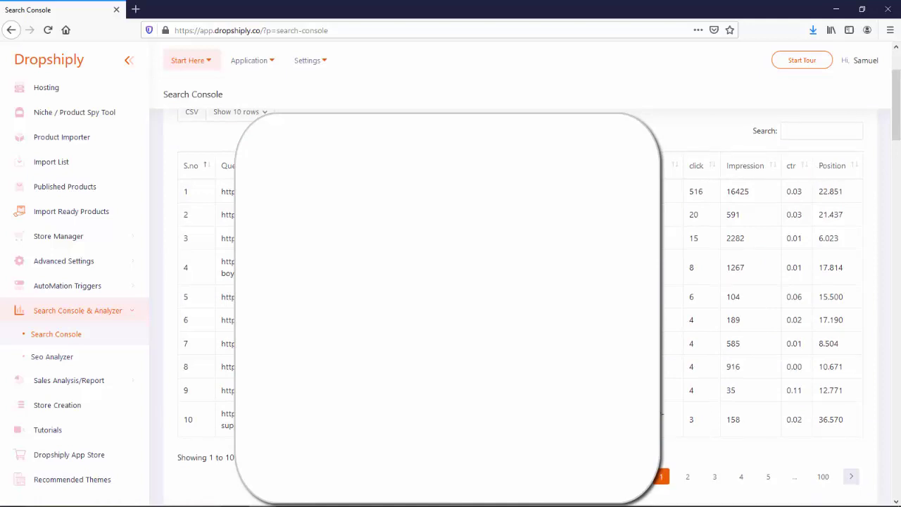
Step: Examine the Top Countries and Top Queries tables in the Search Console report
scroll(423, 244, down, 5)
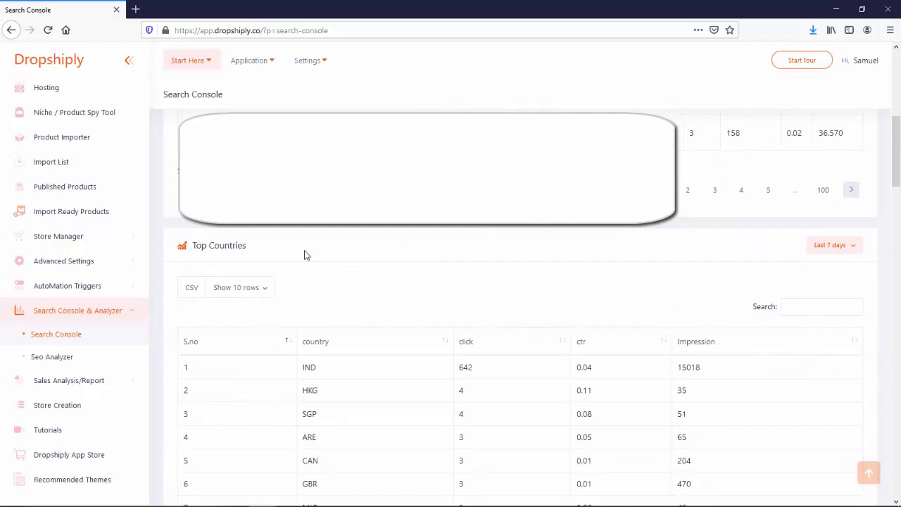
scroll(306, 252, down, 3)
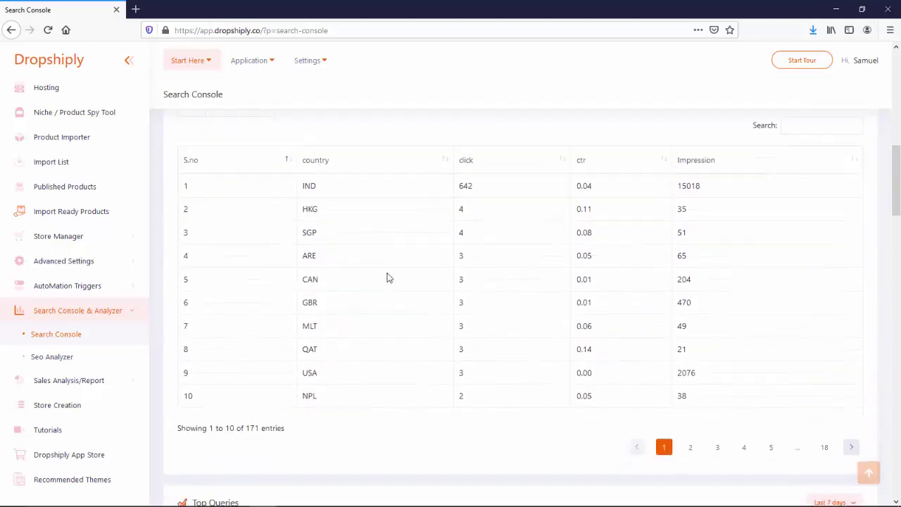
scroll(387, 278, down, 1)
scroll(346, 167, up, 2)
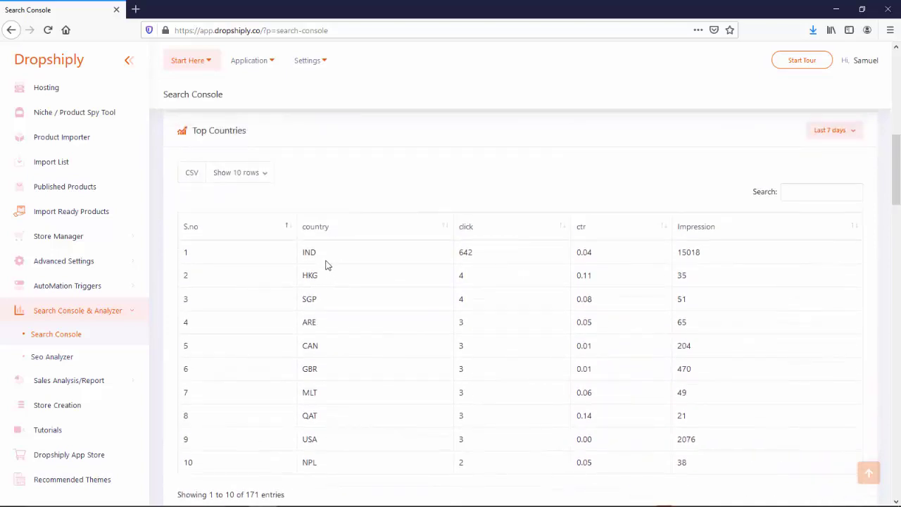
scroll(493, 204, down, 1)
scroll(461, 190, down, 3)
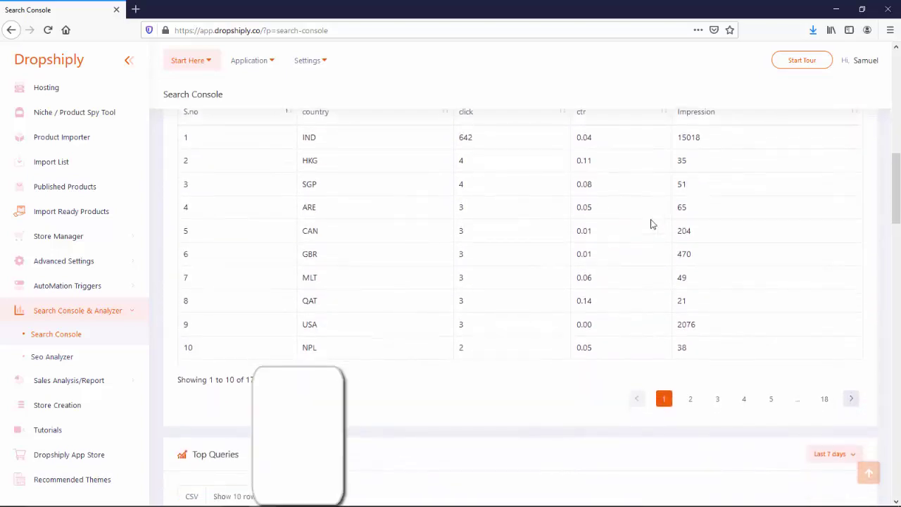
scroll(354, 245, down, 2)
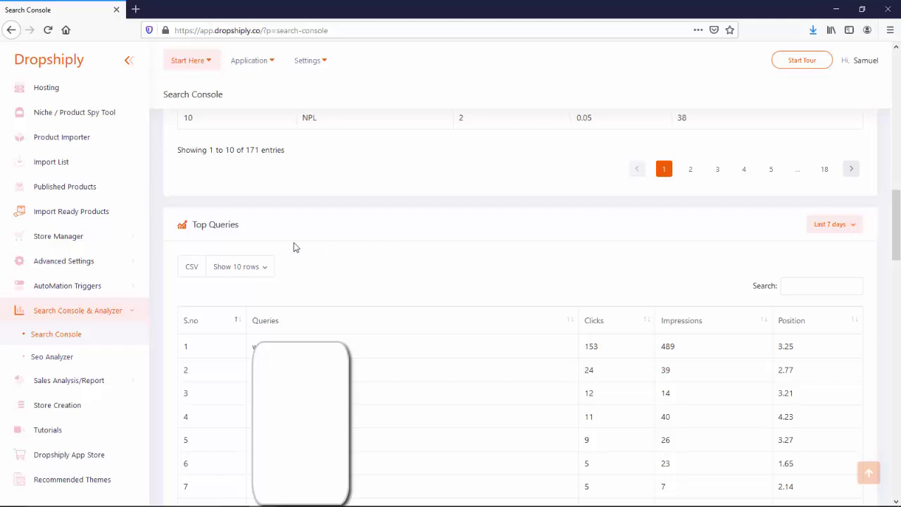
scroll(617, 278, down, 2)
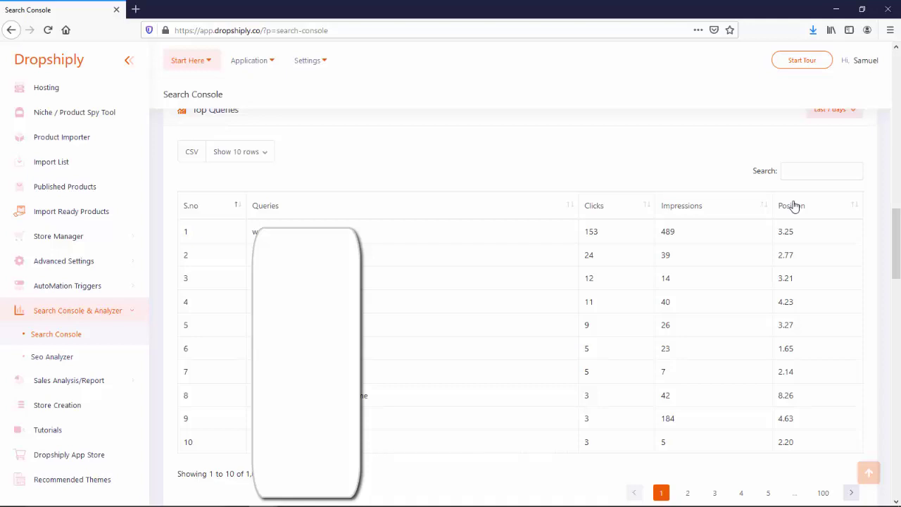
Step: Examine the Search Console tables of top queries on mobile devices, on desktop devices and by country
scroll(418, 258, down, 6)
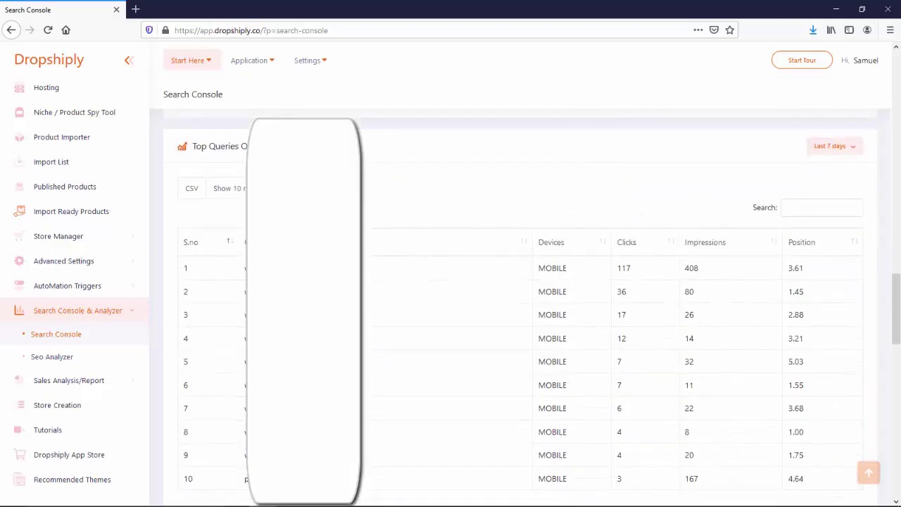
scroll(417, 256, down, 8)
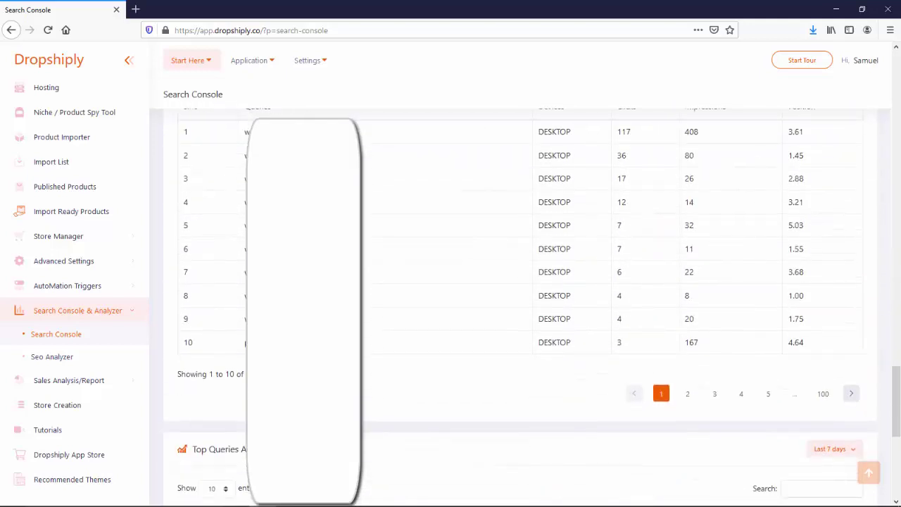
scroll(519, 305, down, 5)
scroll(519, 305, up, 2)
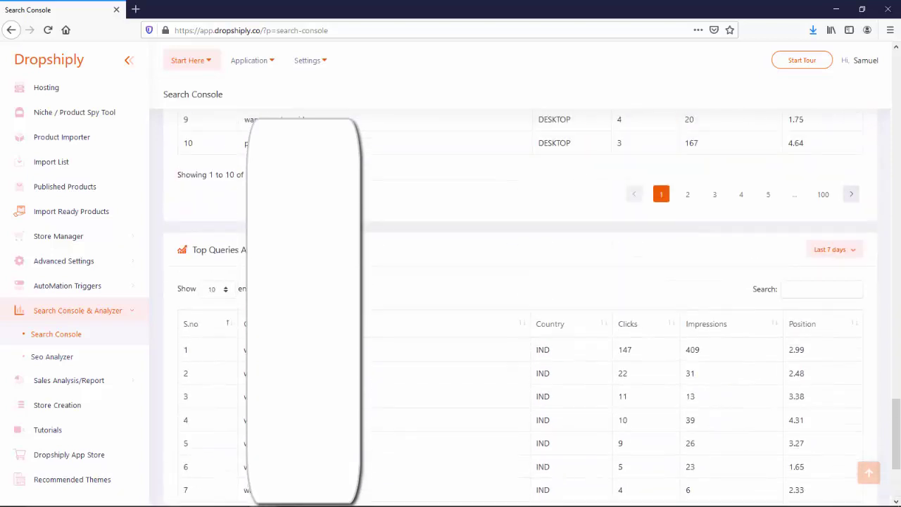
scroll(519, 305, down, 3)
scroll(519, 305, up, 11)
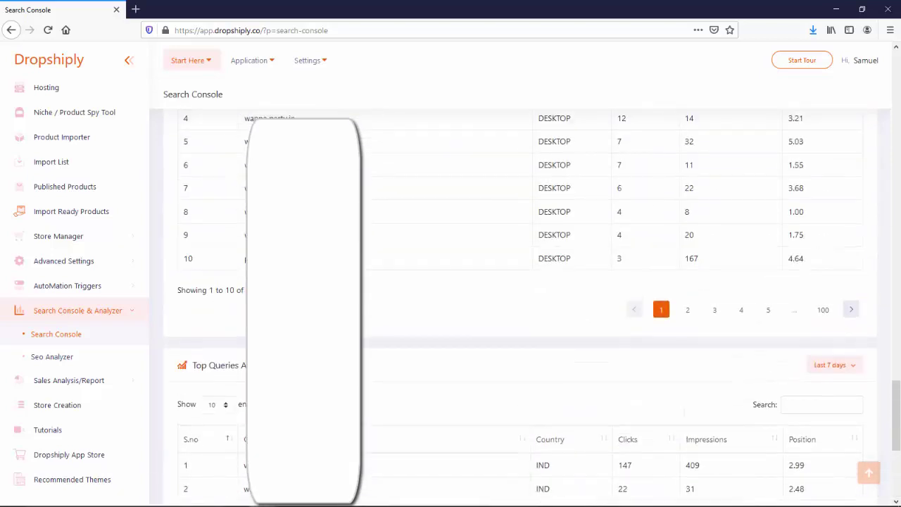
scroll(507, 211, up, 4)
scroll(507, 211, down, 5)
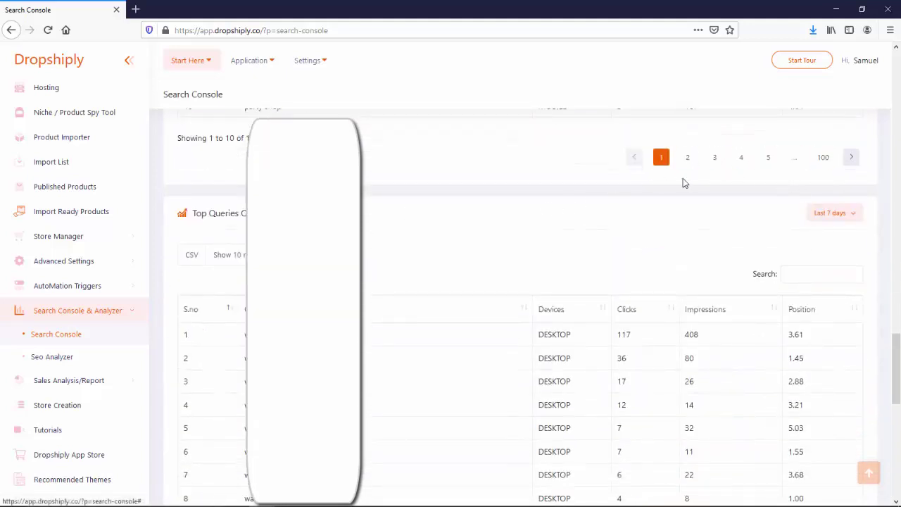
scroll(654, 181, up, 5)
scroll(654, 186, up, 1)
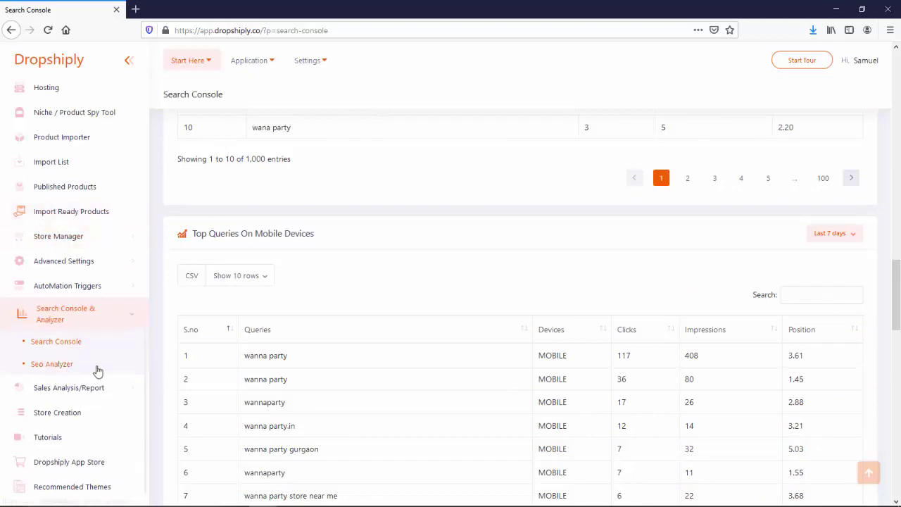
Step: Open the Seo Analyzer and look over its store SEO check and report export options
click(97, 370)
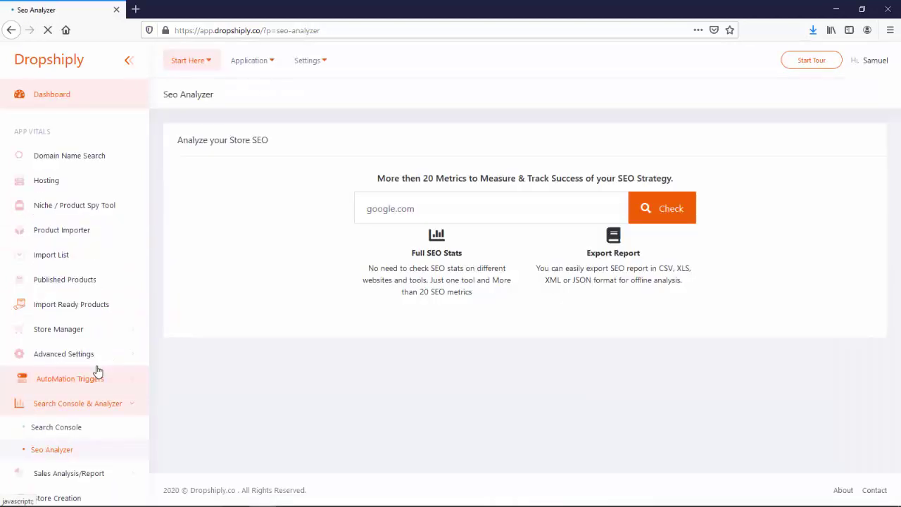
scroll(98, 366, down, 2)
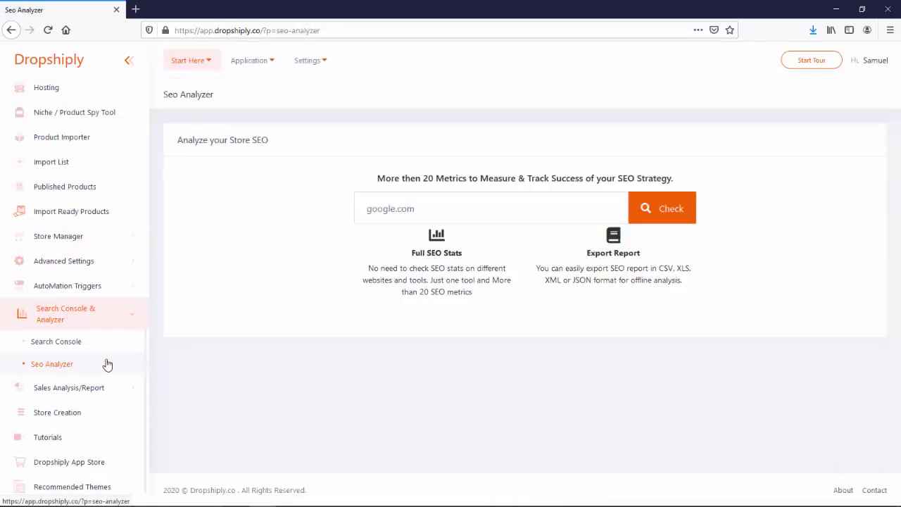
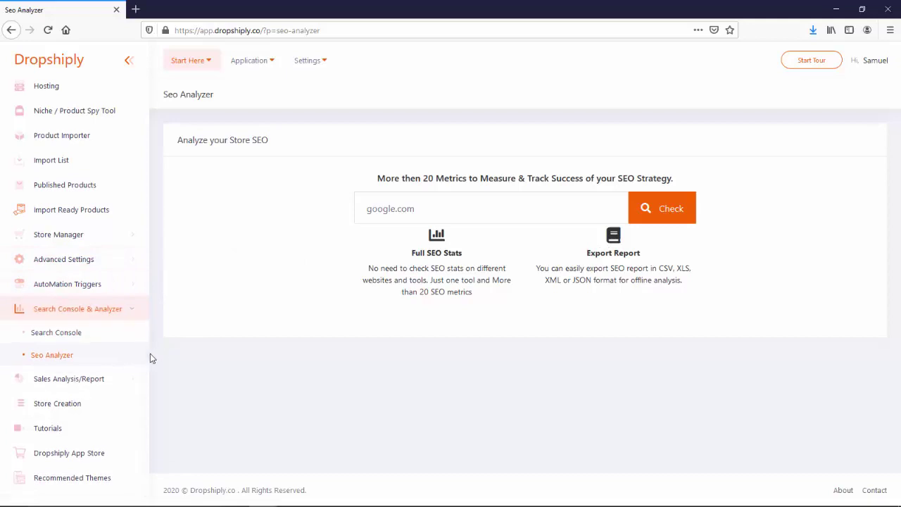
Step: Open All Reports under the sales analysis and examine the store sales chart, sales, order and product reports, and selling countries
click(119, 376)
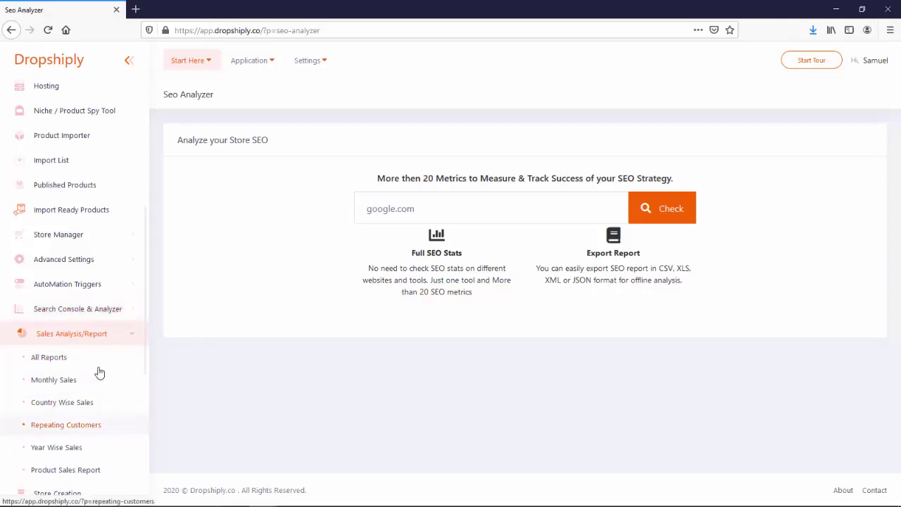
scroll(95, 352, down, 1)
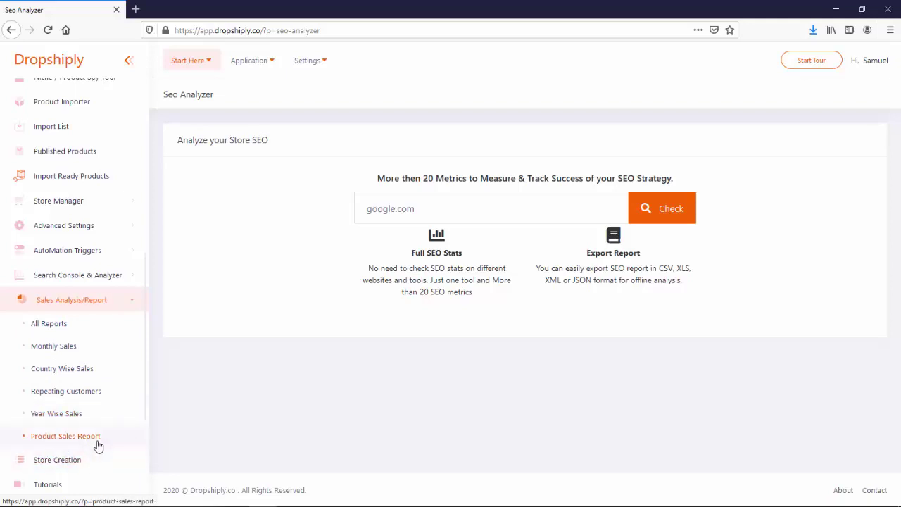
click(65, 326)
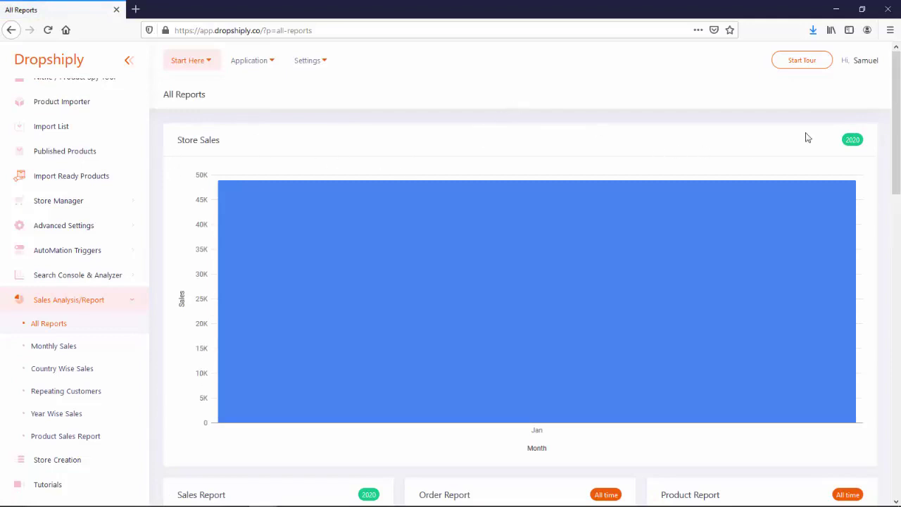
drag(896, 92, 899, 188)
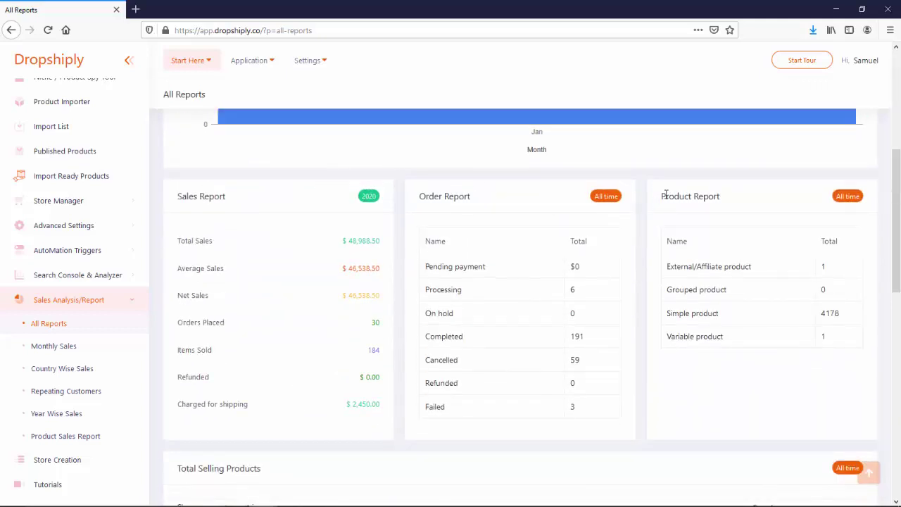
scroll(633, 204, down, 3)
scroll(312, 272, down, 5)
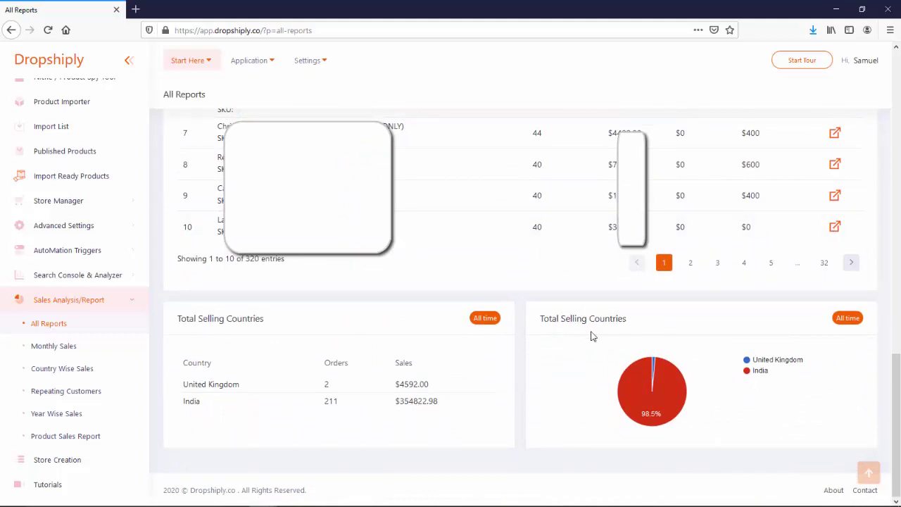
scroll(377, 315, up, 15)
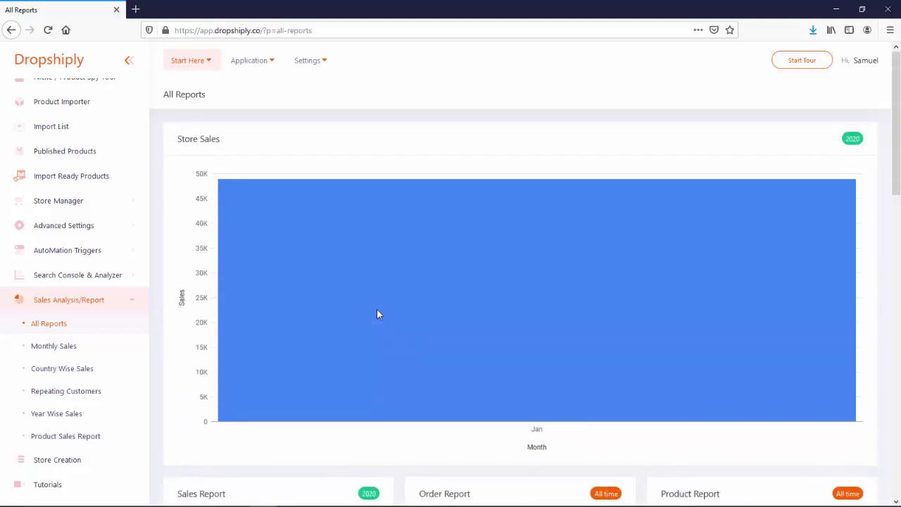
scroll(376, 314, down, 3)
Step: Open the Monthly Sales report and examine the Last 12 Months, Current Month Sale and Monthly Product Sale tables
click(72, 347)
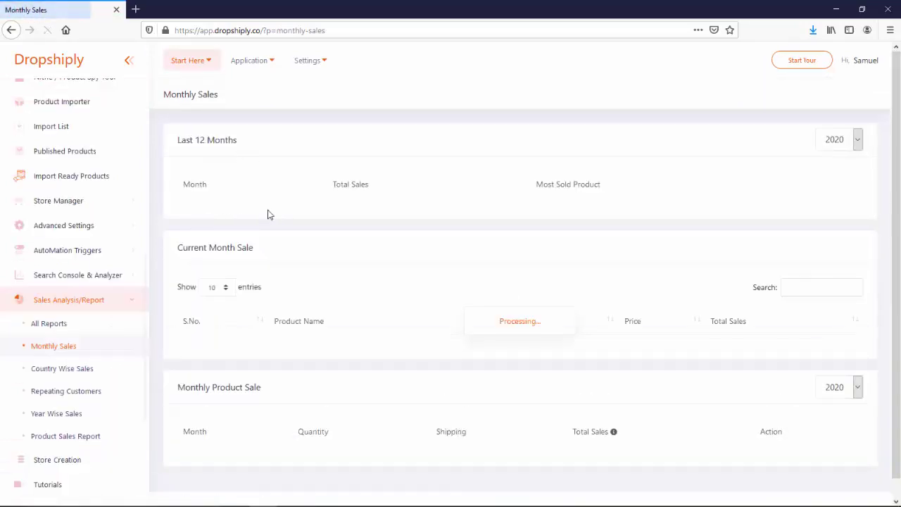
scroll(332, 157, down, 5)
scroll(331, 159, down, 2)
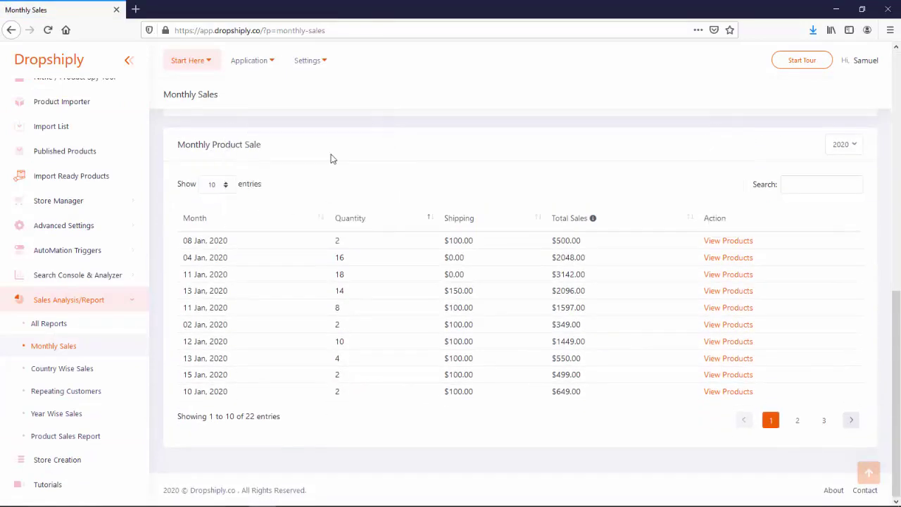
scroll(332, 158, up, 6)
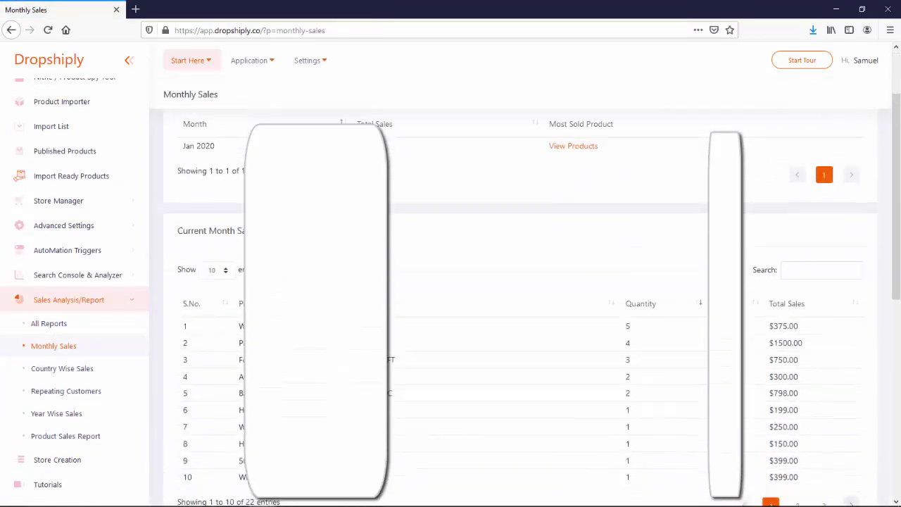
scroll(332, 158, down, 3)
scroll(255, 260, down, 2)
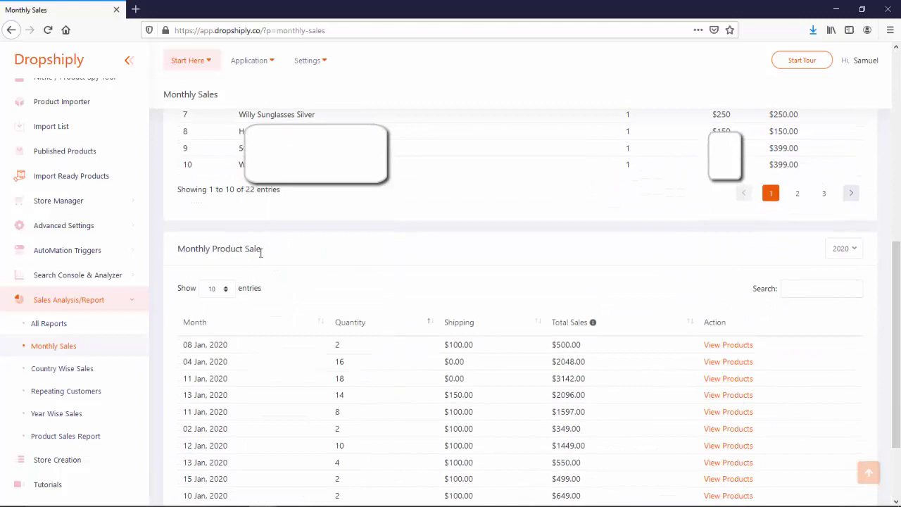
scroll(261, 256, up, 5)
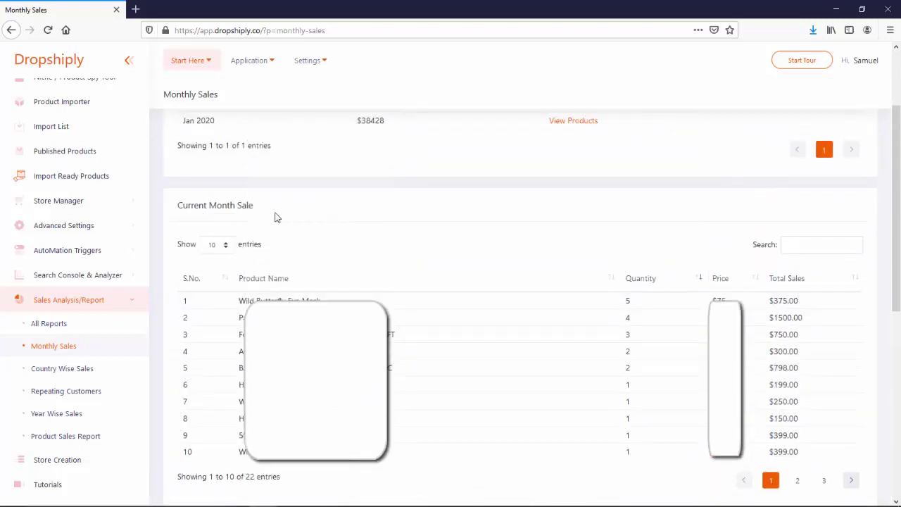
scroll(401, 225, down, 5)
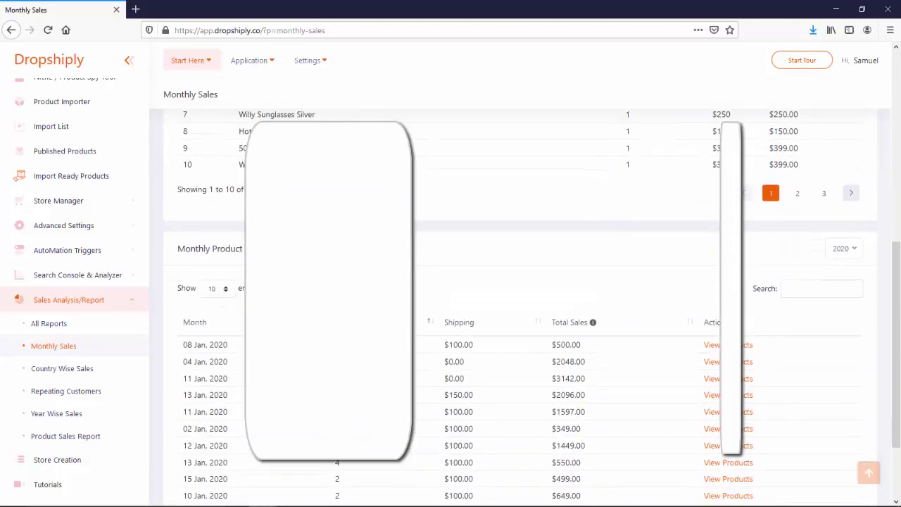
scroll(451, 281, up, 5)
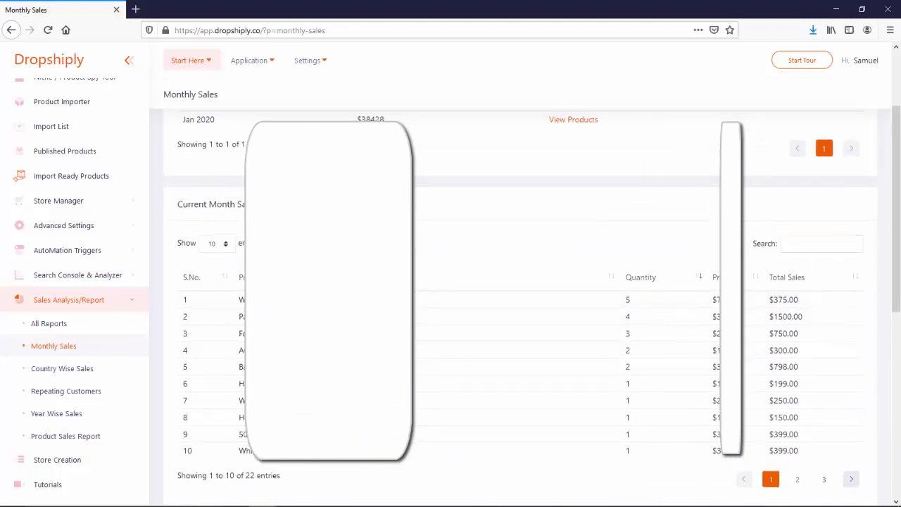
scroll(279, 248, down, 4)
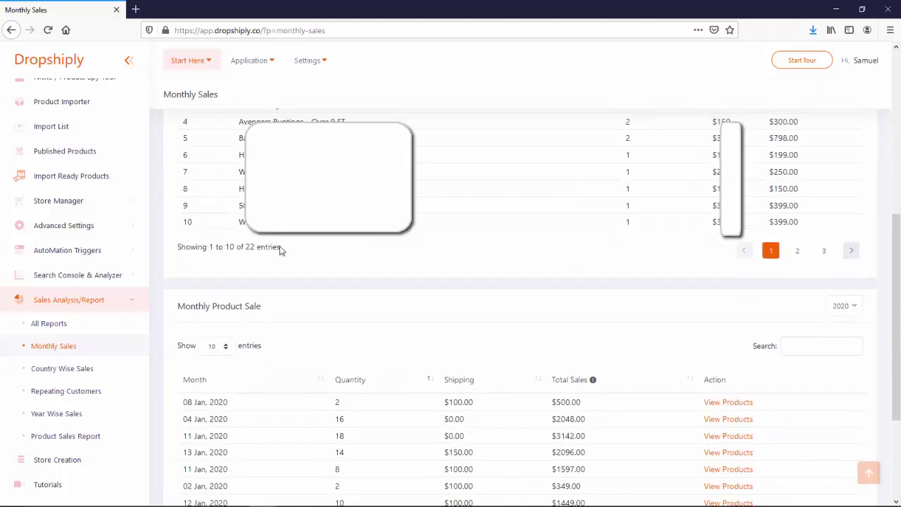
Step: Review the Country Wise Sales report down to its yearly table, and open the Repeating Customers report
click(89, 369)
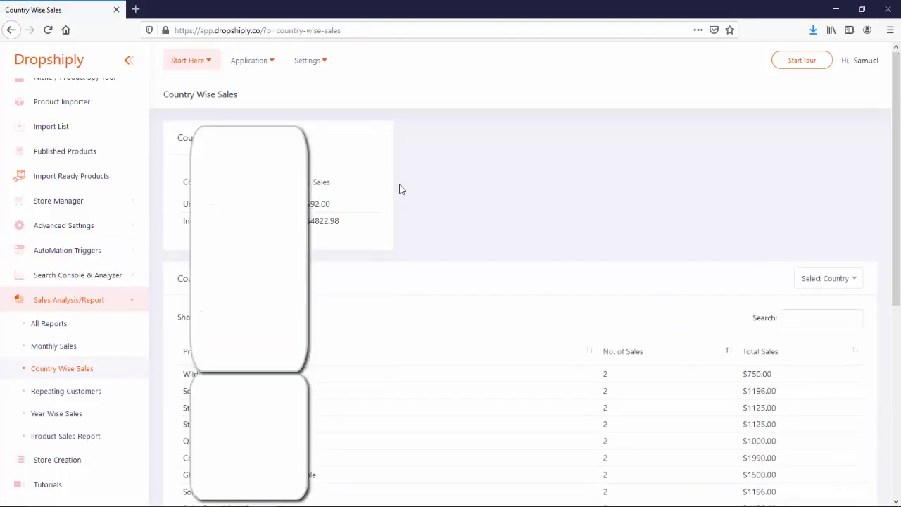
scroll(400, 189, down, 5)
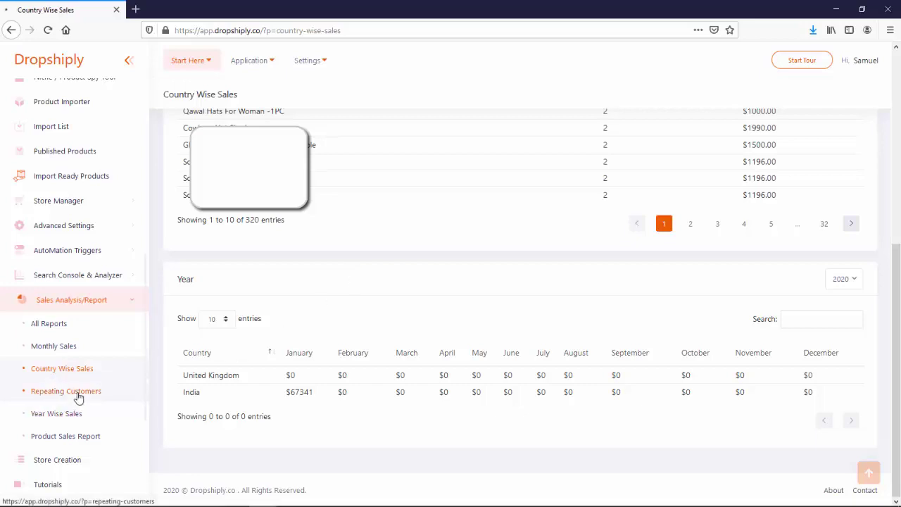
click(76, 392)
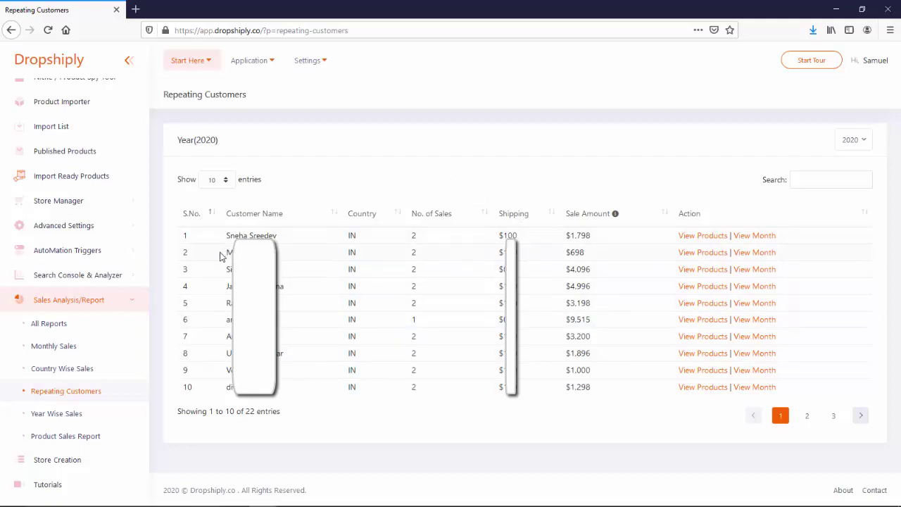
Step: Open the Year Wise Sales report and examine its period totals, yearly sales table and Payment Method Report
scroll(110, 366, down, 1)
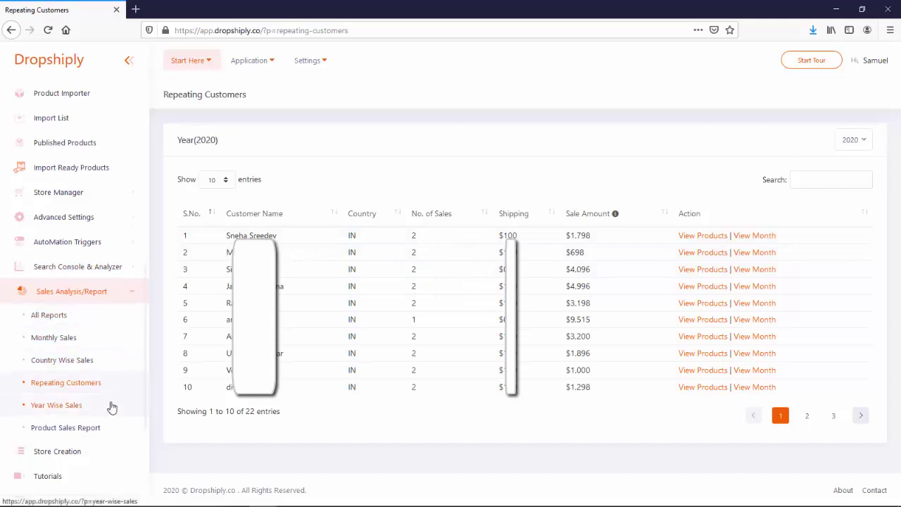
click(77, 406)
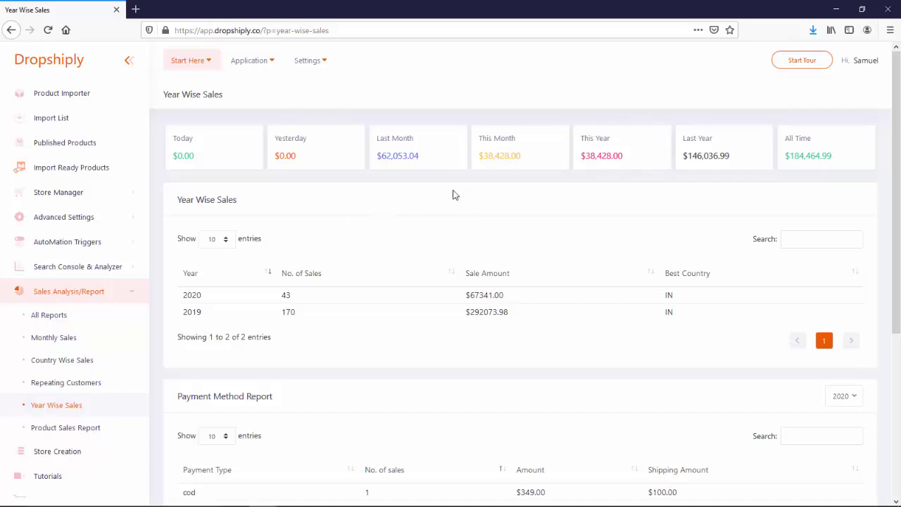
scroll(453, 195, down, 3)
scroll(452, 195, down, 2)
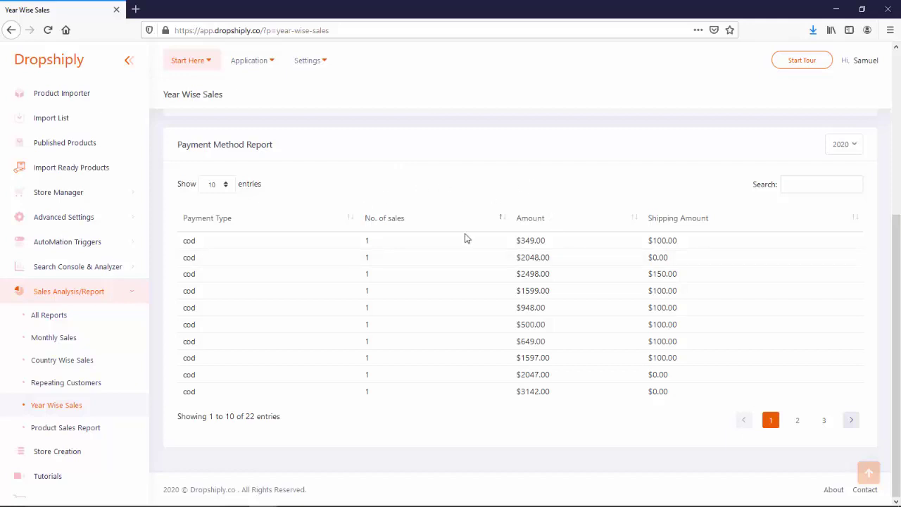
Step: Open the Product Sales Report and examine the yearly product sales table and the Monthly Product Sale table
click(67, 429)
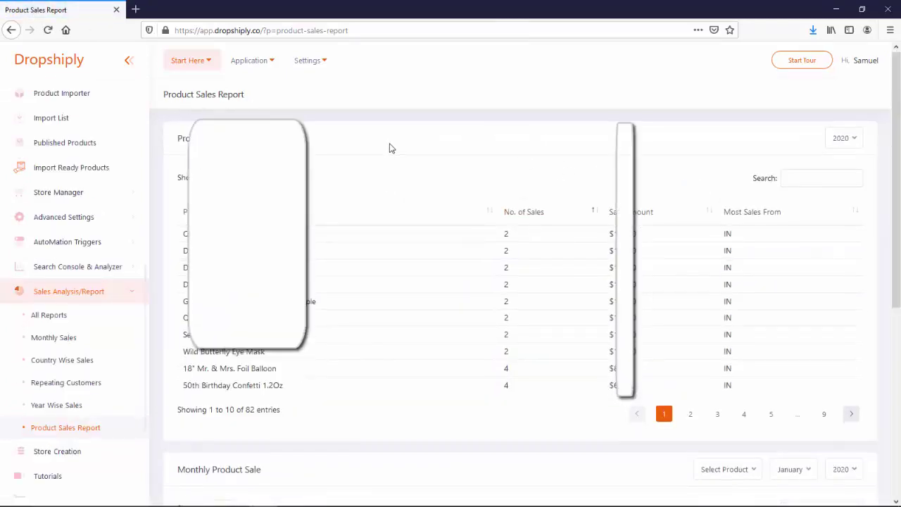
scroll(389, 147, down, 5)
scroll(391, 148, up, 5)
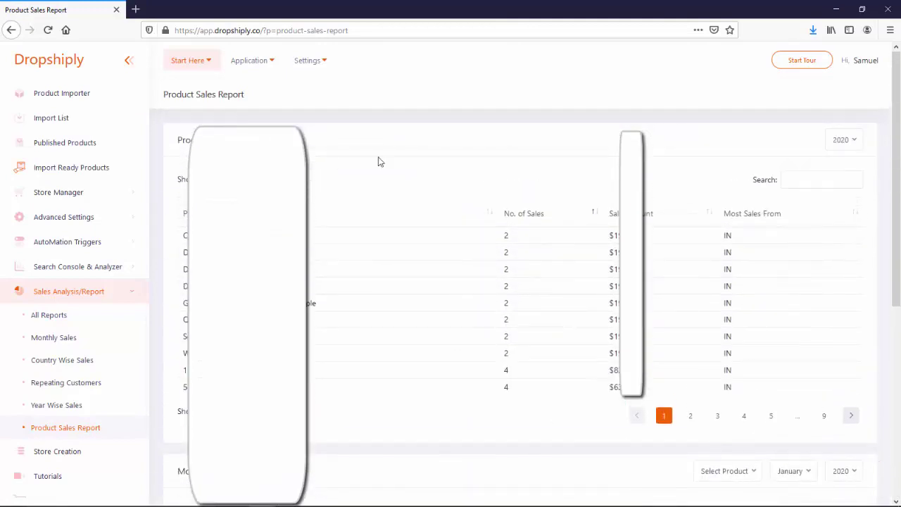
scroll(440, 219, down, 5)
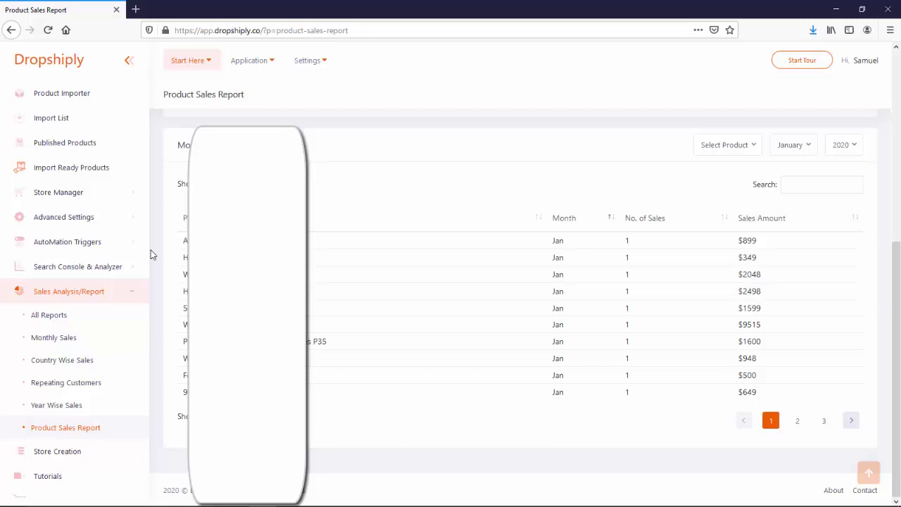
scroll(310, 244, up, 5)
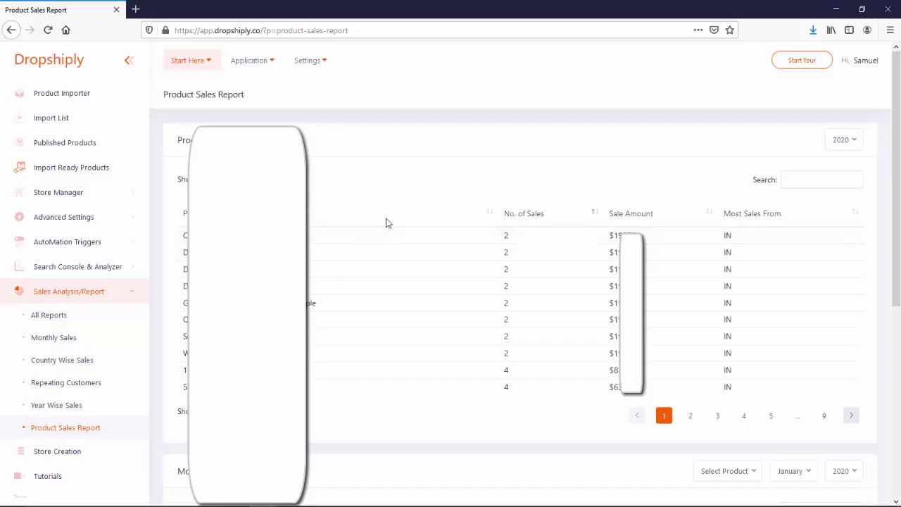
scroll(406, 325, down, 4)
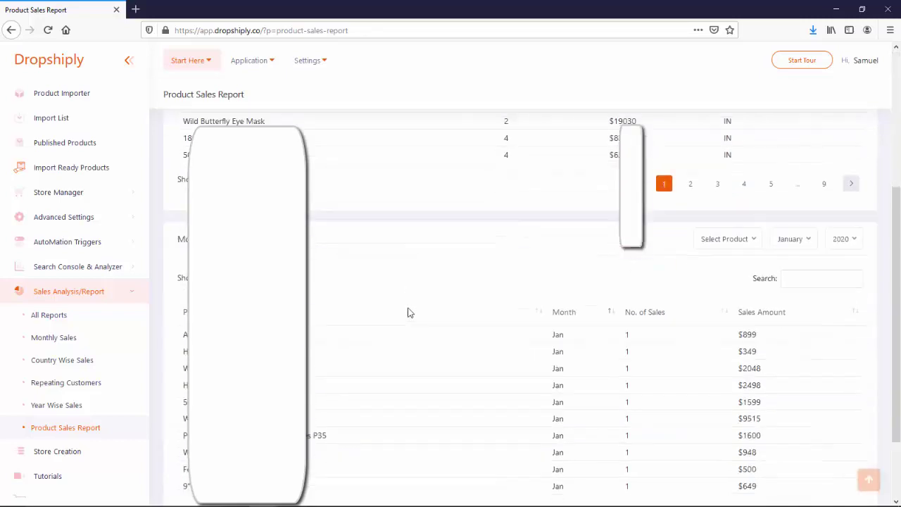
scroll(408, 312, down, 1)
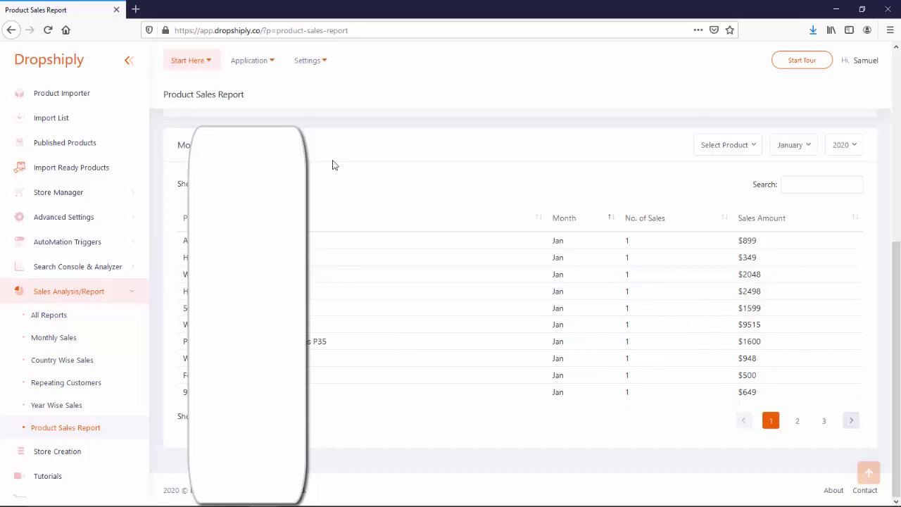
Step: Review the Monthly Product Sale table, and open Store Creation to examine the custom readymade store offer and delivery status timeline
scroll(335, 165, up, 2)
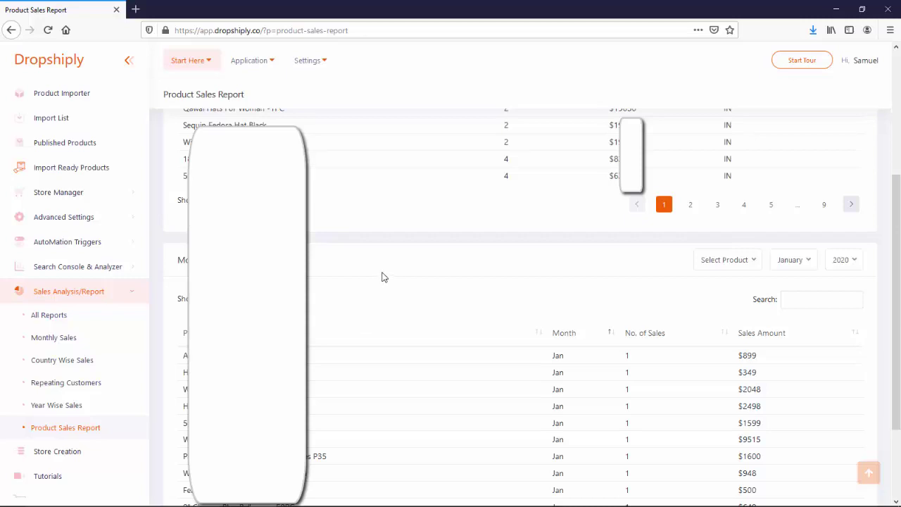
scroll(362, 310, down, 2)
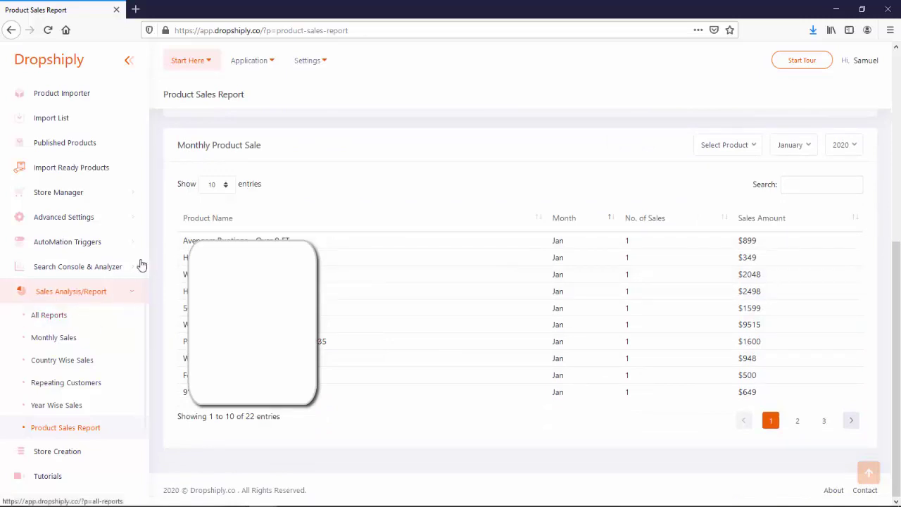
scroll(110, 392, down, 1)
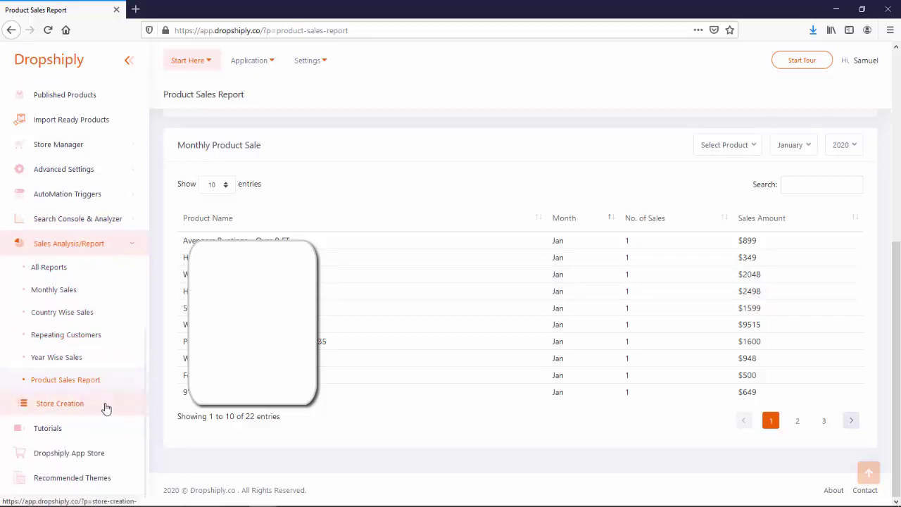
click(105, 408)
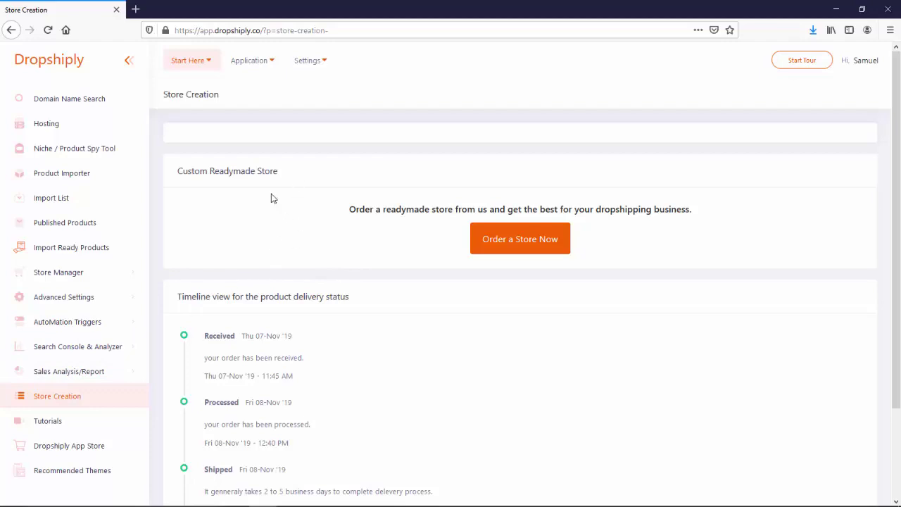
scroll(352, 197, down, 3)
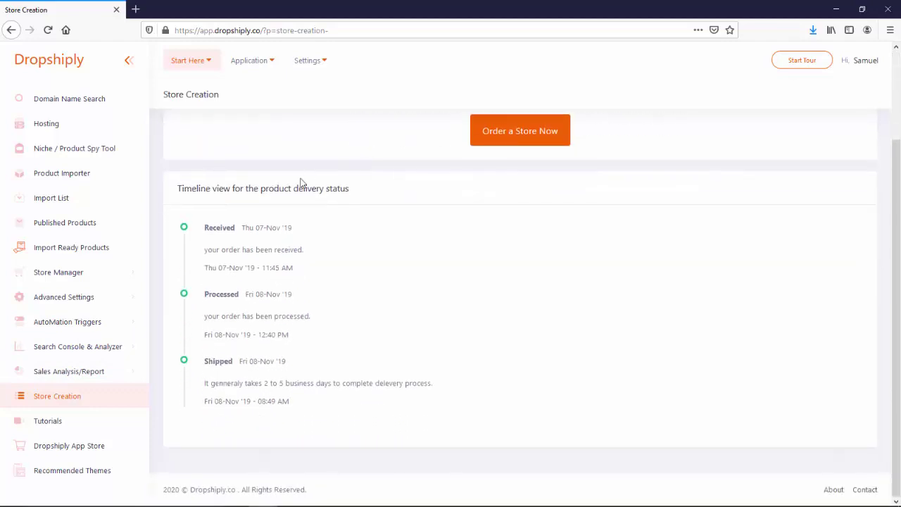
scroll(244, 244, up, 2)
scroll(244, 244, up, 1)
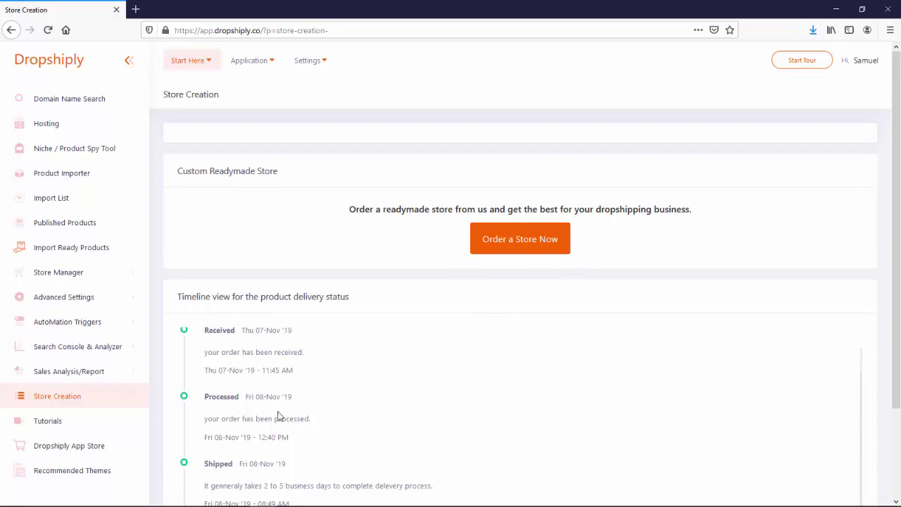
scroll(279, 352, down, 2)
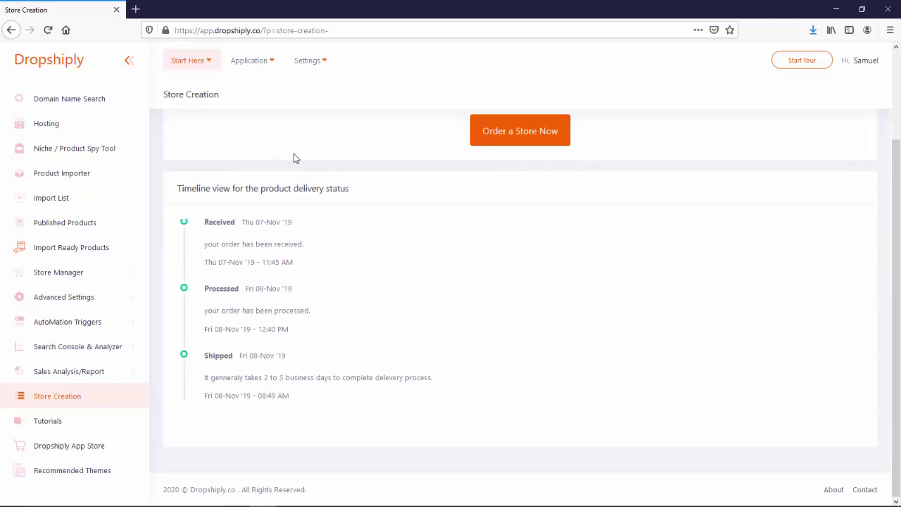
scroll(294, 155, up, 2)
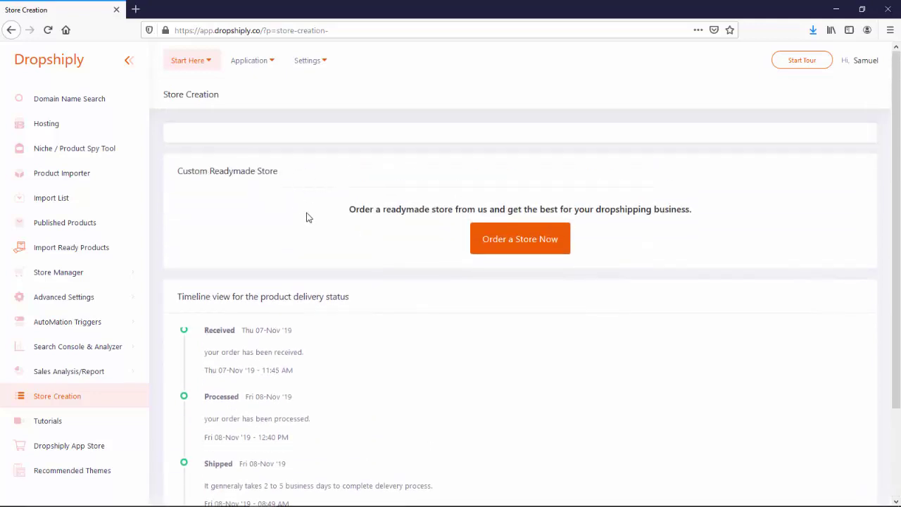
scroll(306, 217, down, 2)
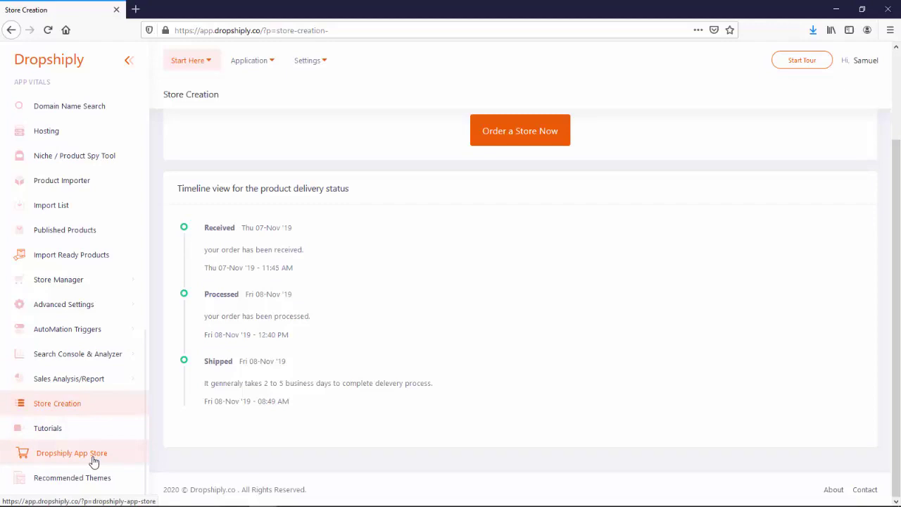
Step: Open the Dropshiply App Store and examine its app search, Featured Apps and Trending apps sections
click(94, 462)
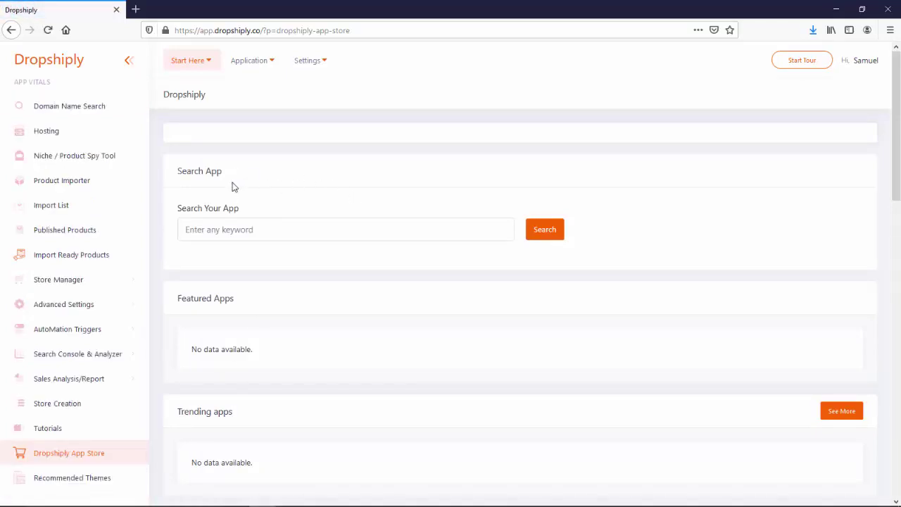
click(225, 228)
click(312, 175)
scroll(312, 175, down, 3)
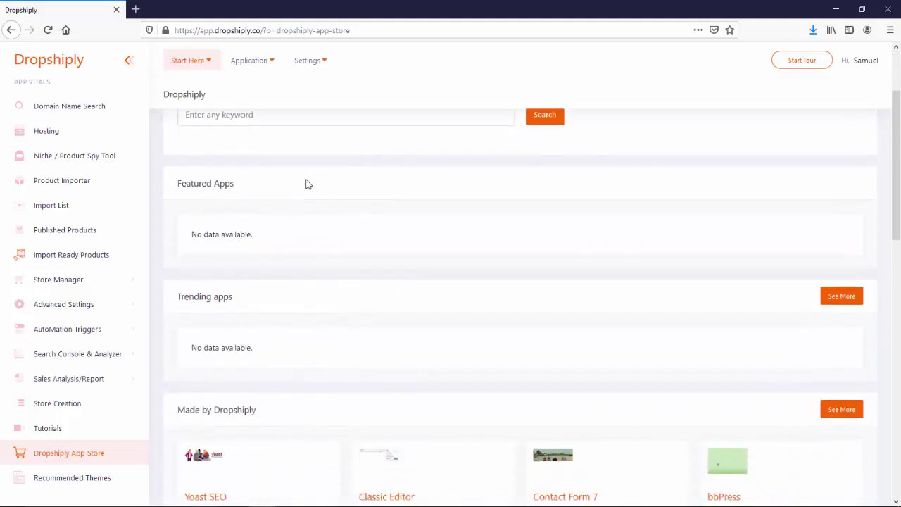
scroll(255, 184, down, 3)
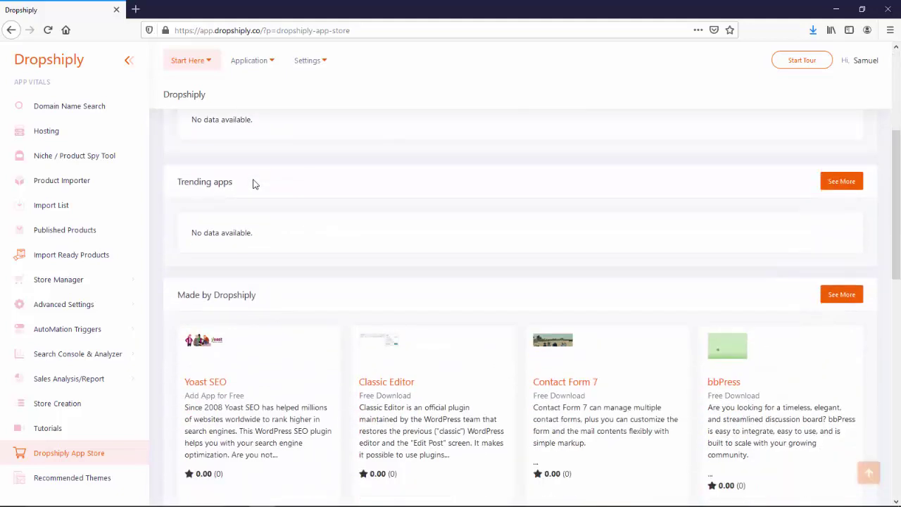
scroll(255, 184, up, 4)
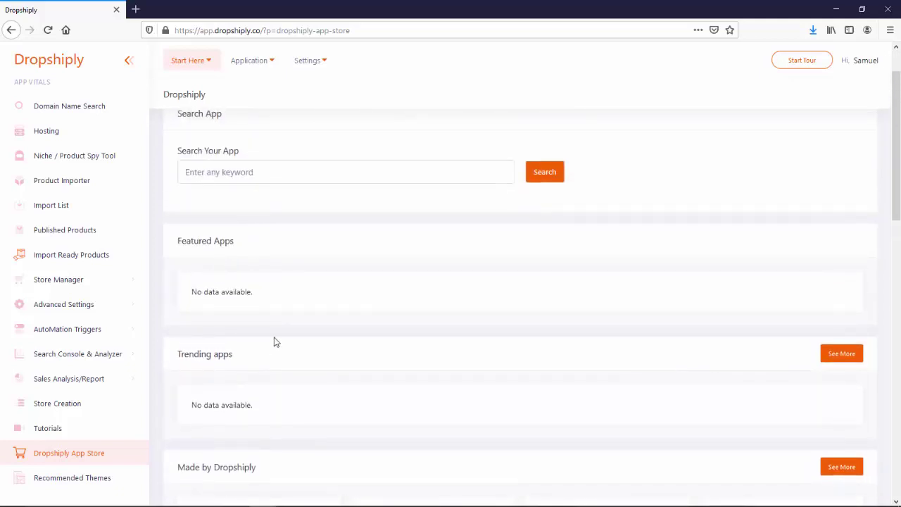
scroll(275, 319, down, 3)
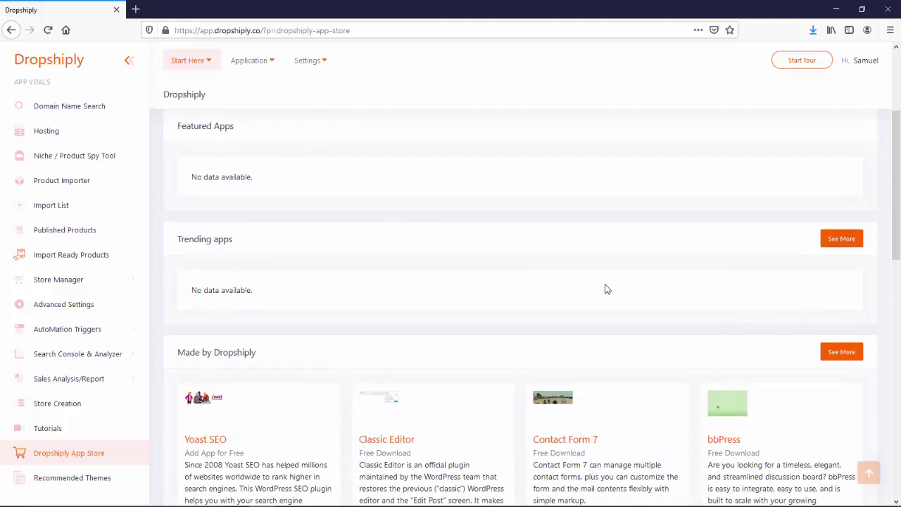
Step: Review the Made by Dropshiply apps and the categories to explore, and open the Recommended Themes page
scroll(229, 318, down, 3)
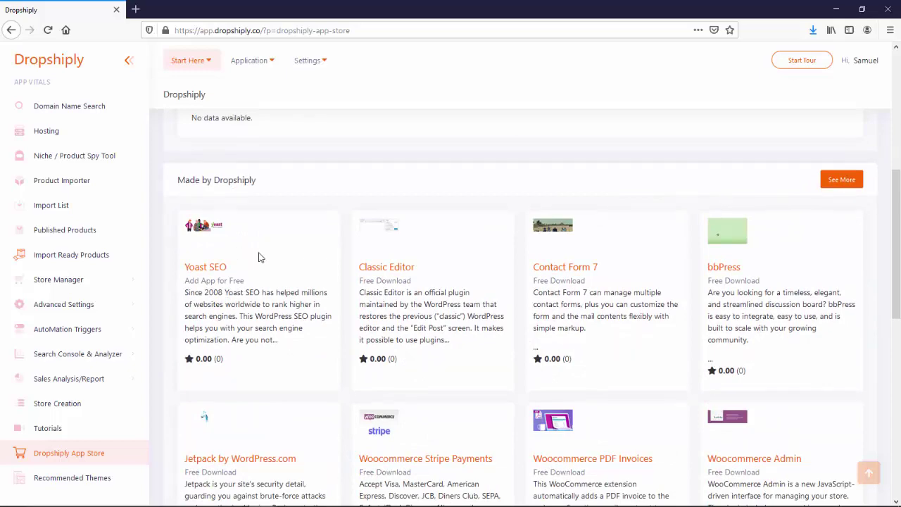
scroll(282, 202, down, 10)
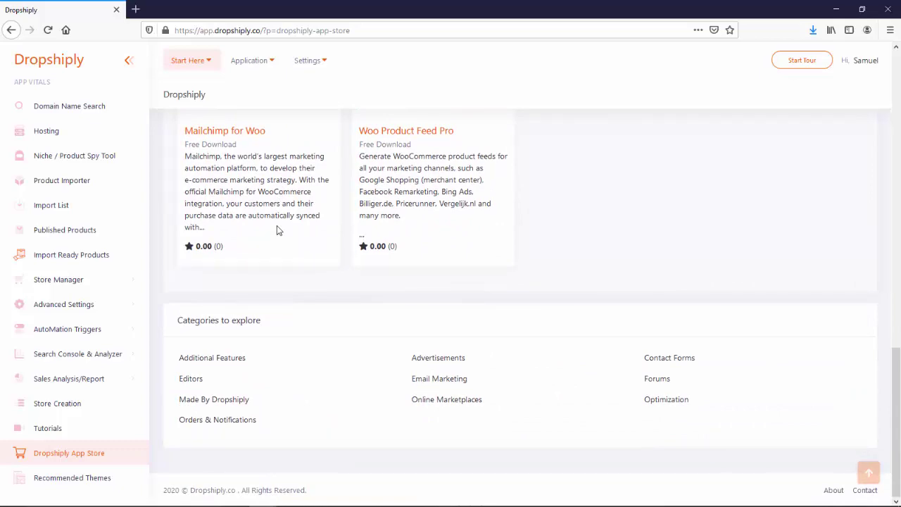
scroll(267, 204, up, 4)
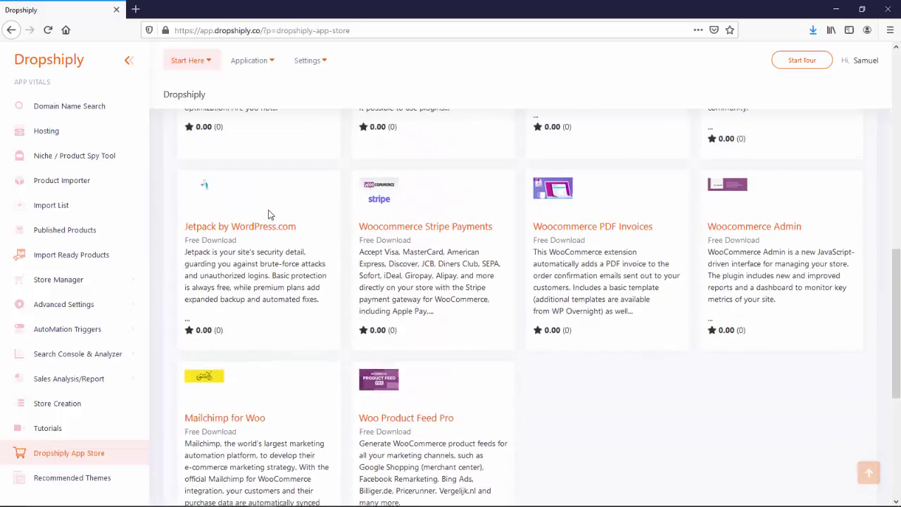
scroll(268, 215, up, 3)
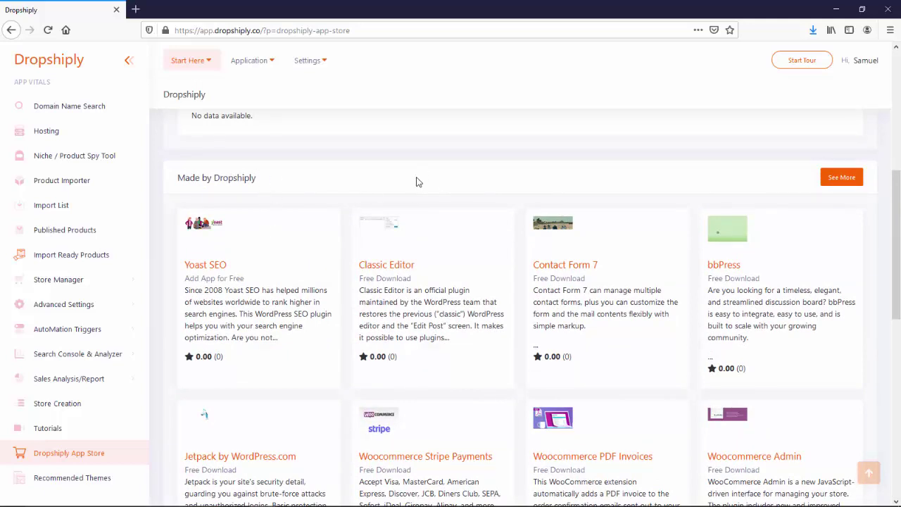
scroll(416, 181, down, 9)
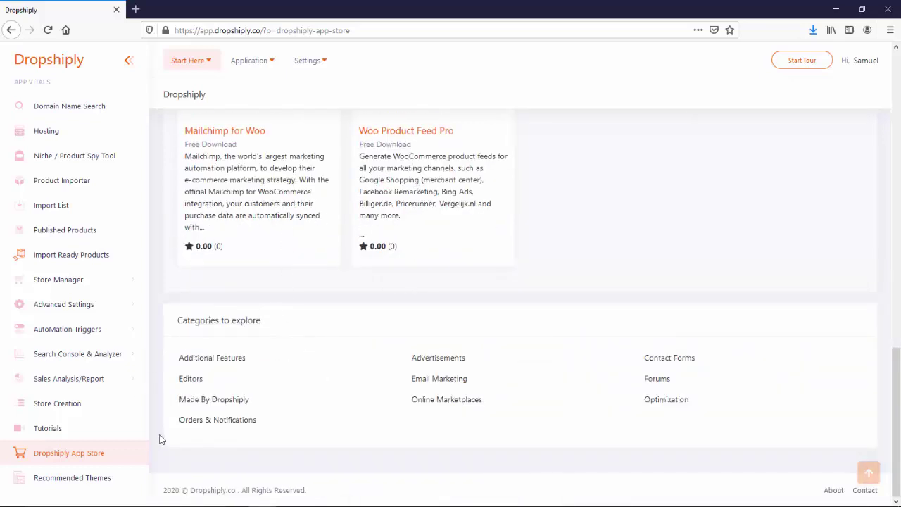
click(81, 479)
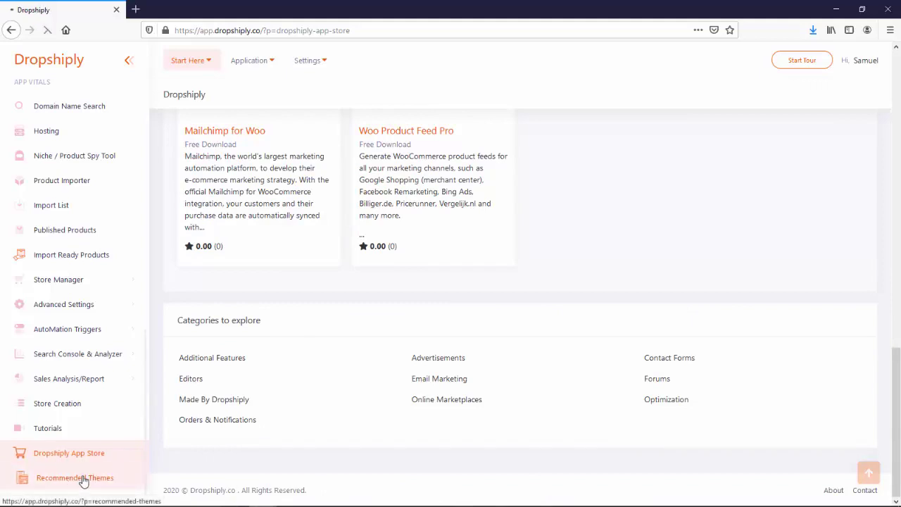